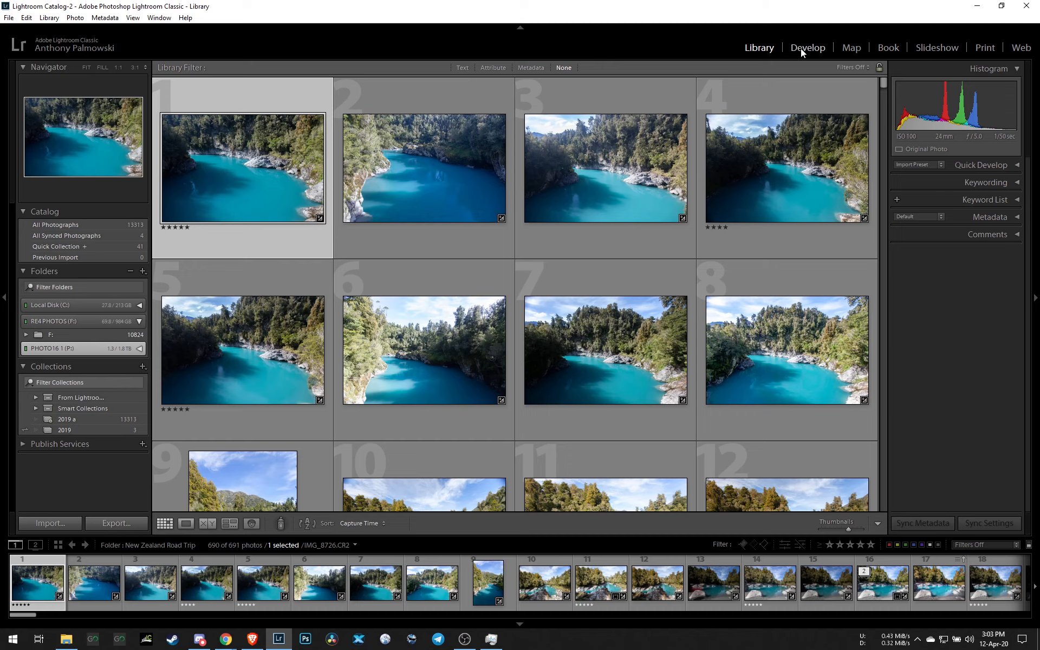
Import all the new photos from the New Zealand Road Trip waterfall folder on PHOTO16 1 (P:) into the catalog.
left_click(47, 524)
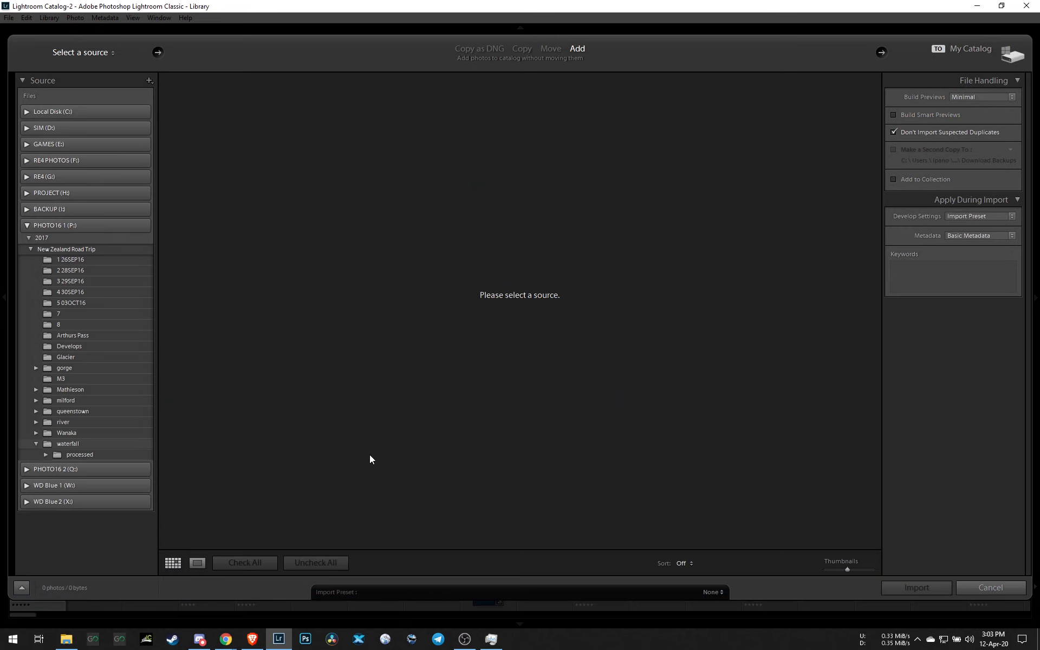
left_click(82, 444)
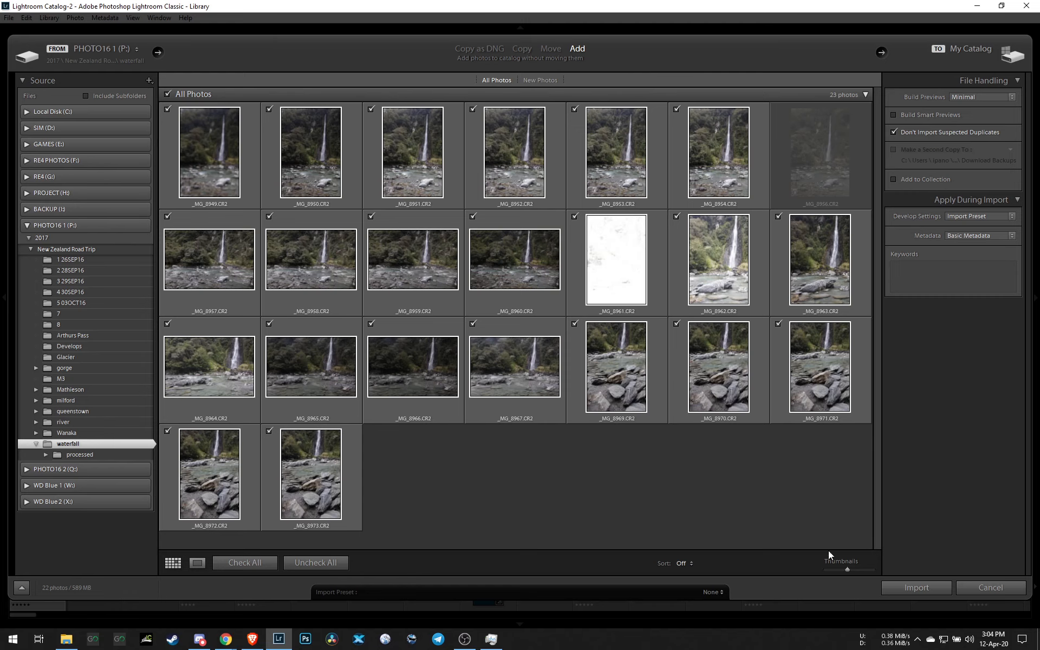
left_click(917, 588)
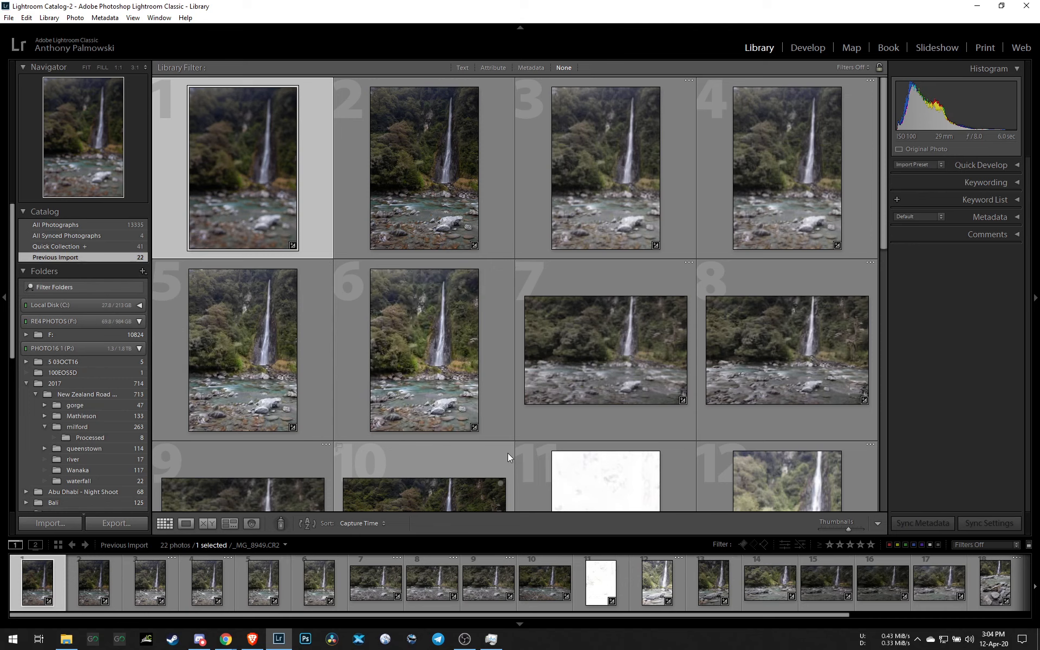
Look through the first portrait waterfall shots and check _MG_8949.CR2 and _MG_8950.CR2 enlarged for sharpness and distracting details.
left_click(105, 583)
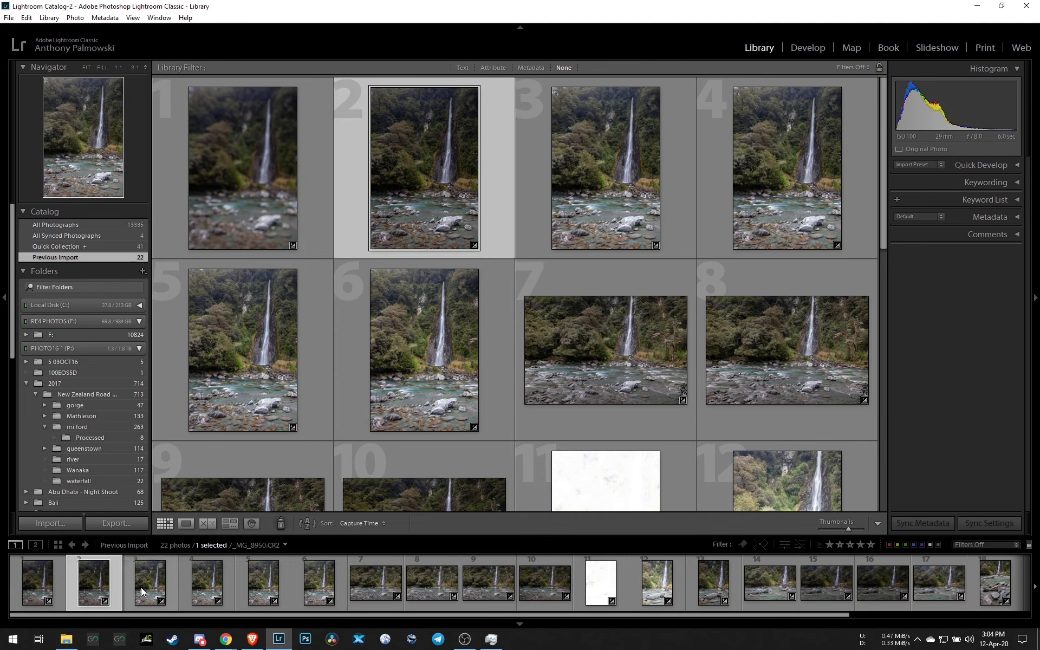
left_click(157, 587)
left_click(204, 585)
left_click(258, 589)
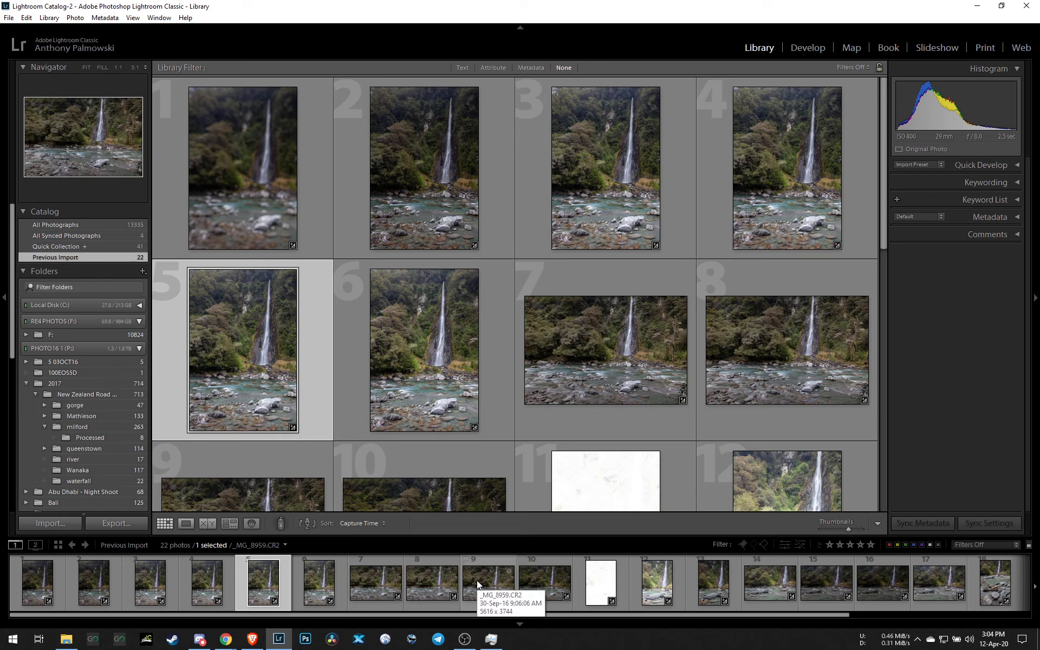
double_click(39, 580)
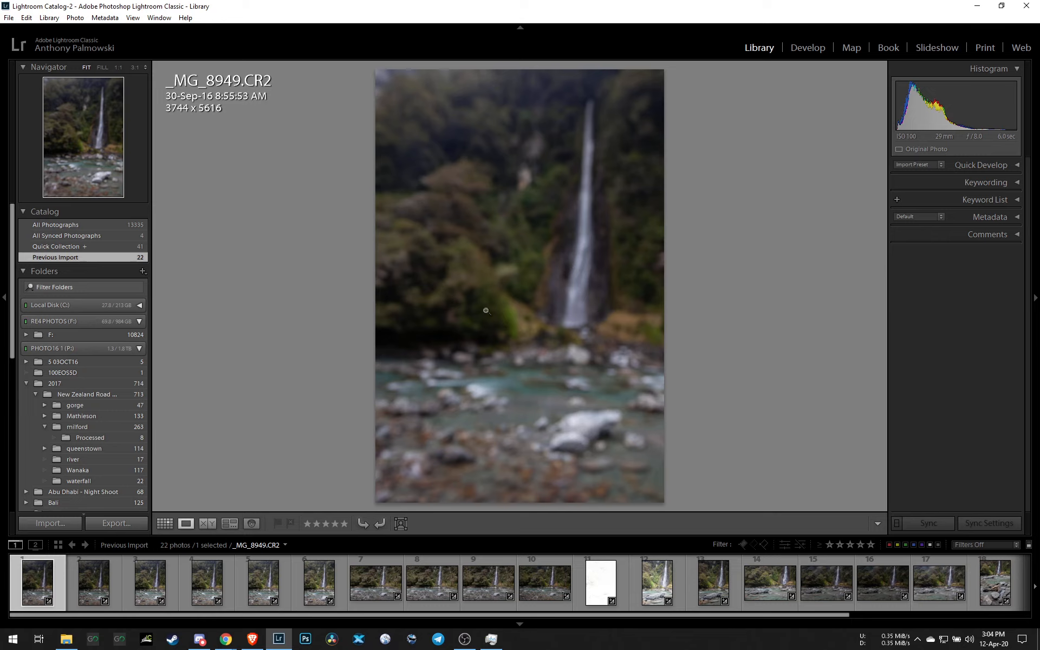
left_click(523, 310)
left_click(540, 334)
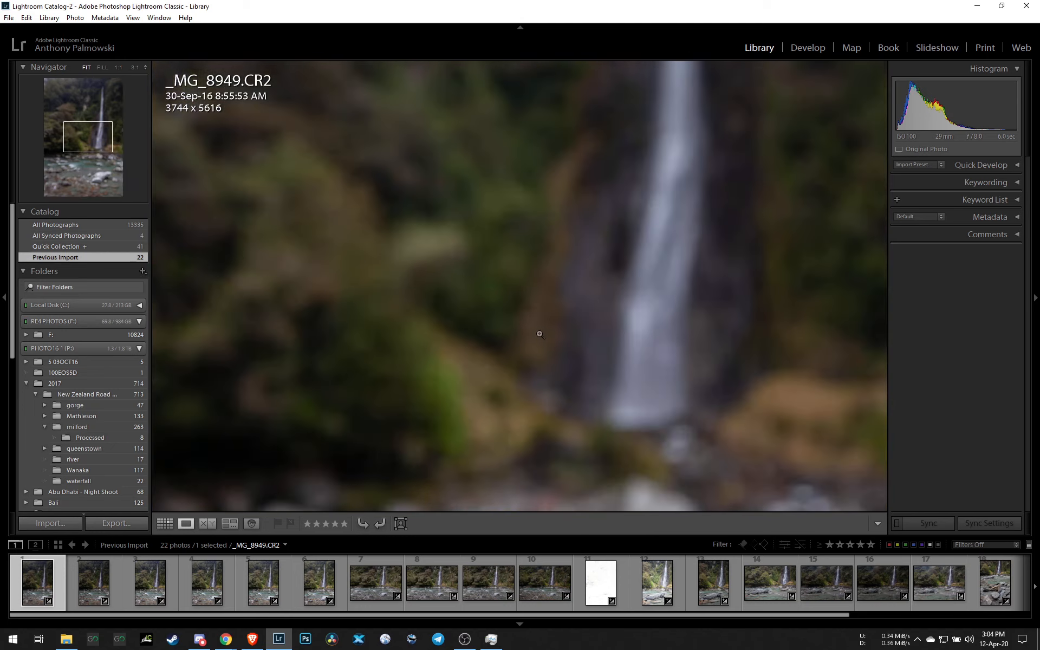
left_click(95, 588)
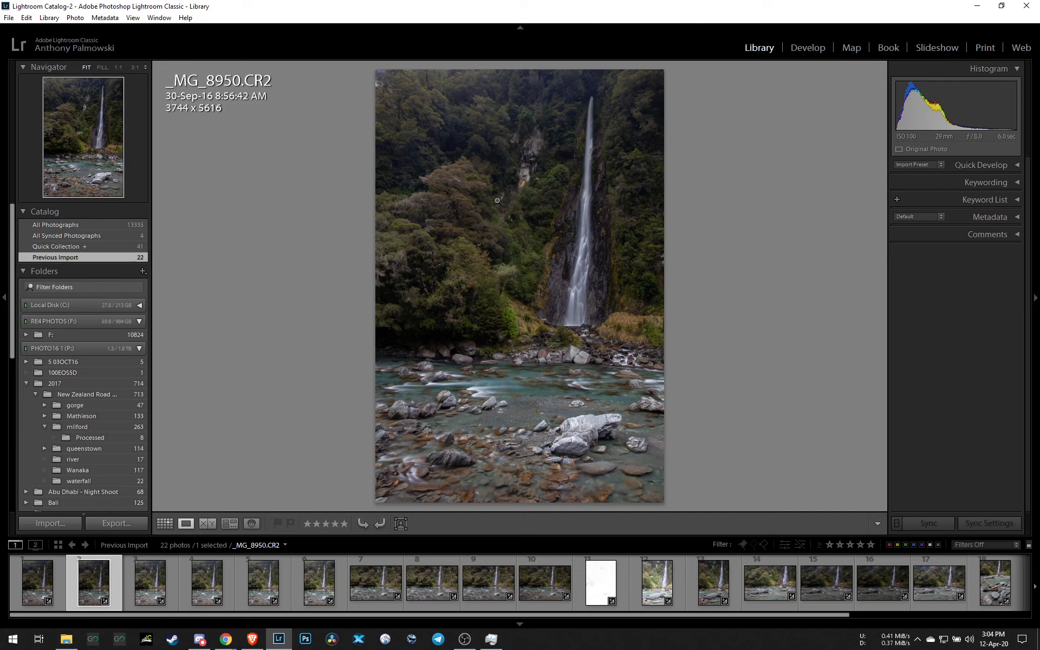
left_click(386, 76)
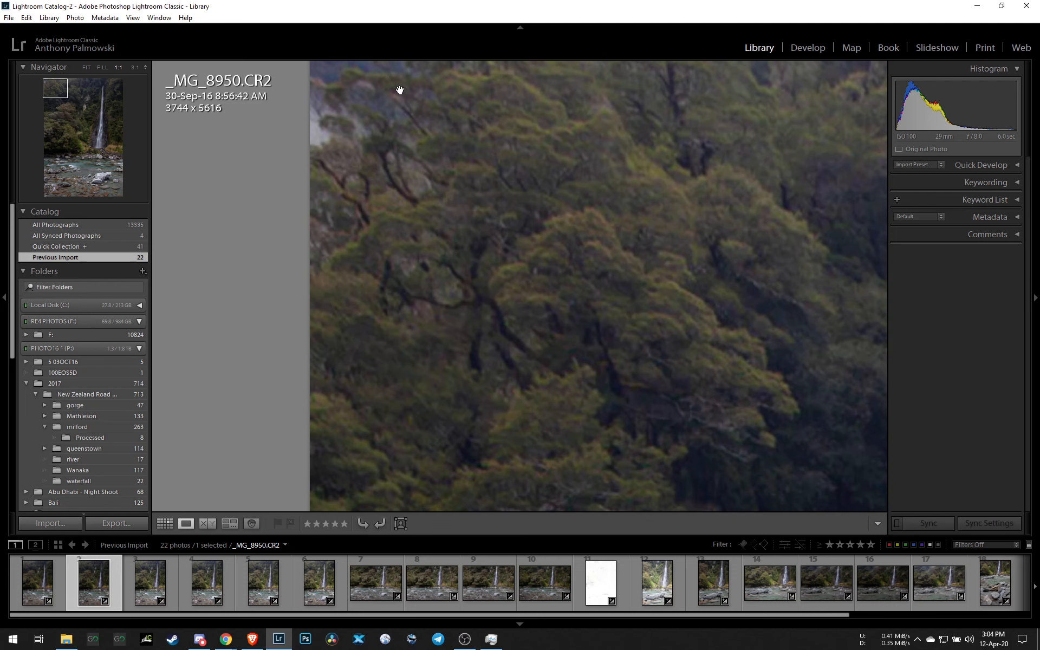
left_click(682, 260)
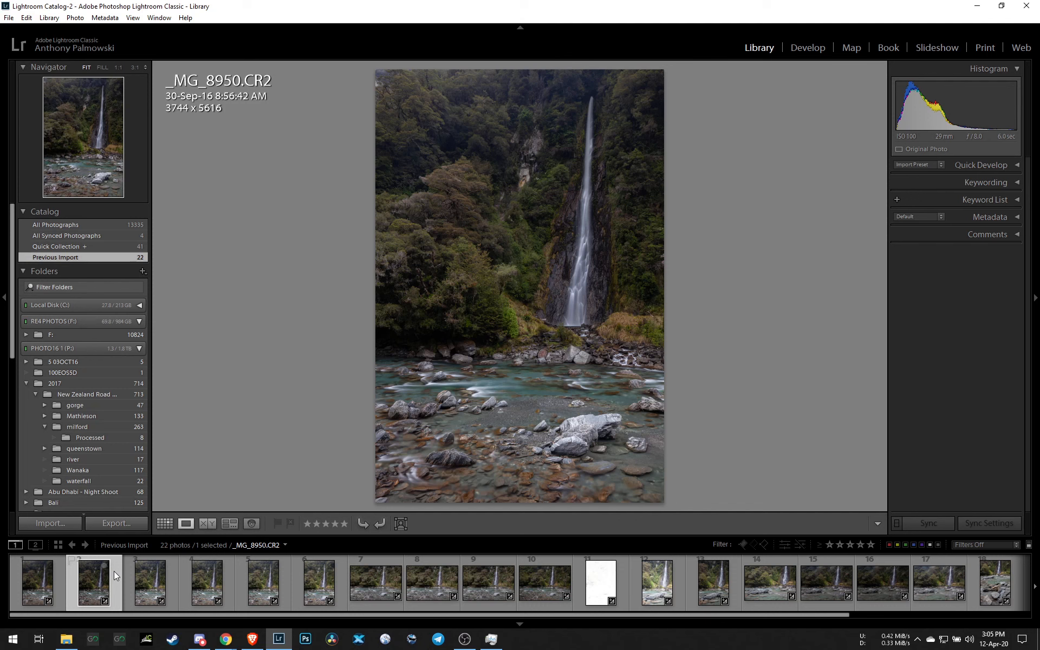
Review the shots from _MG_8957.CR2 to _MG_8962.CR2 one by one, comparing exposure and composition.
left_click(365, 587)
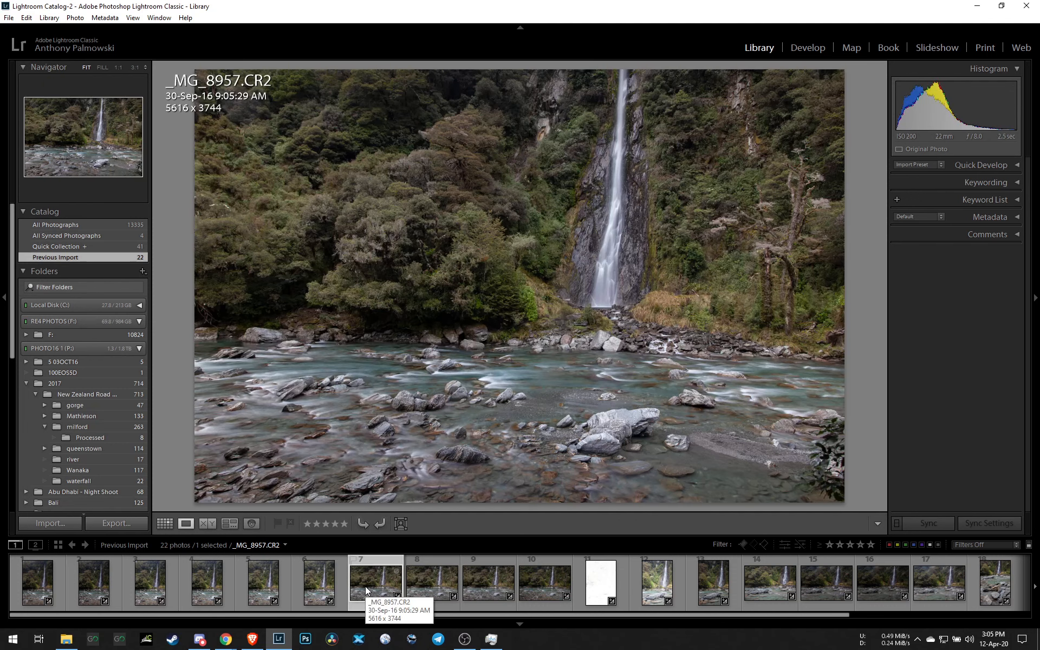
left_click(434, 586)
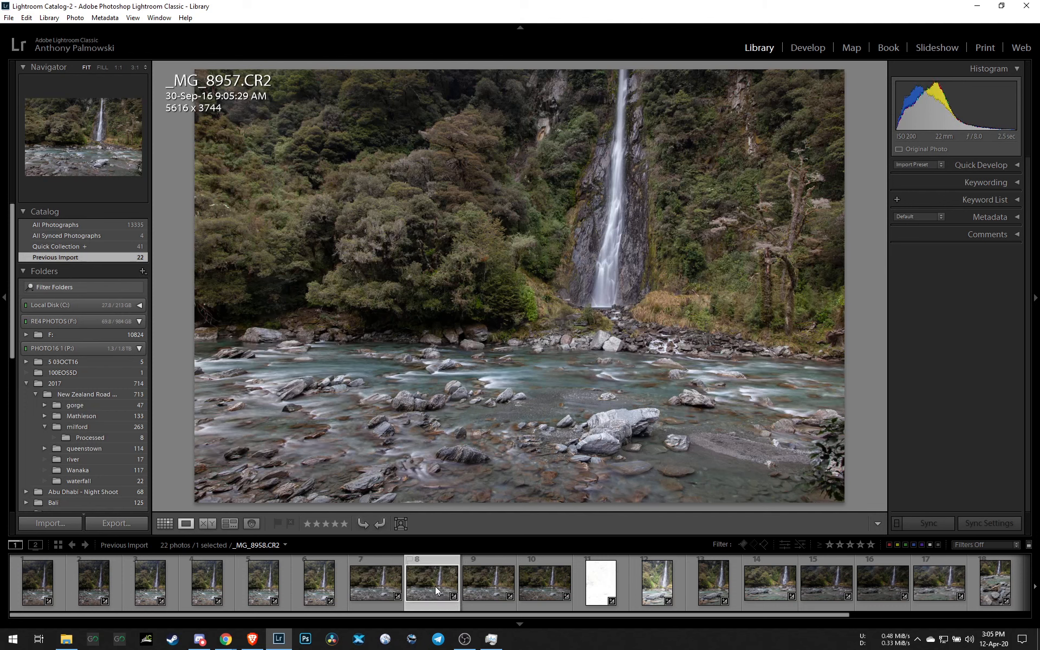
left_click(476, 587)
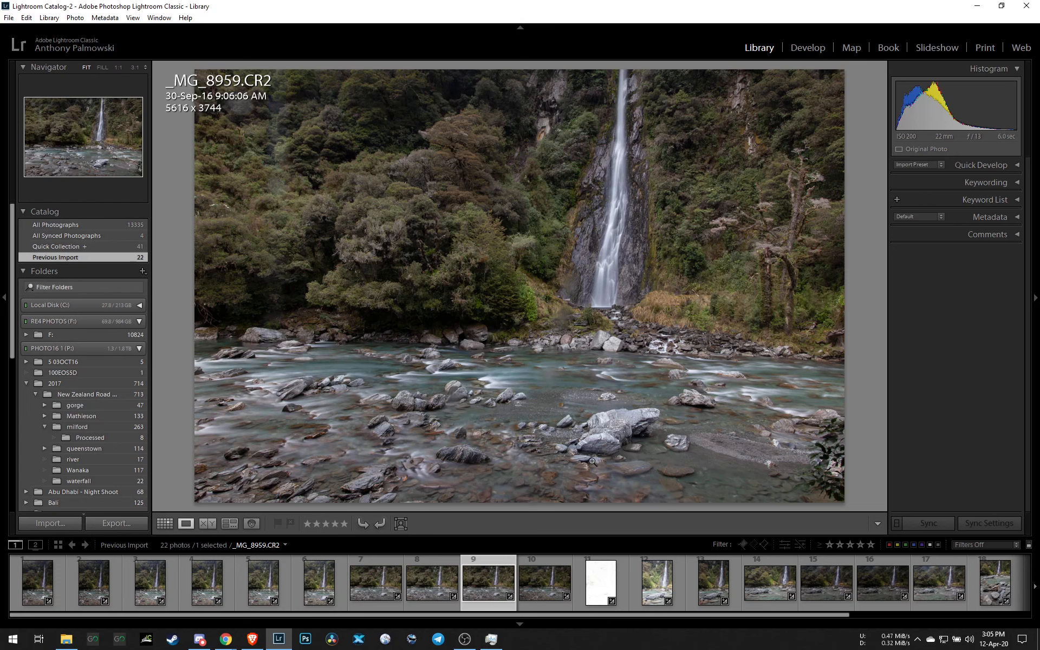
left_click(537, 576)
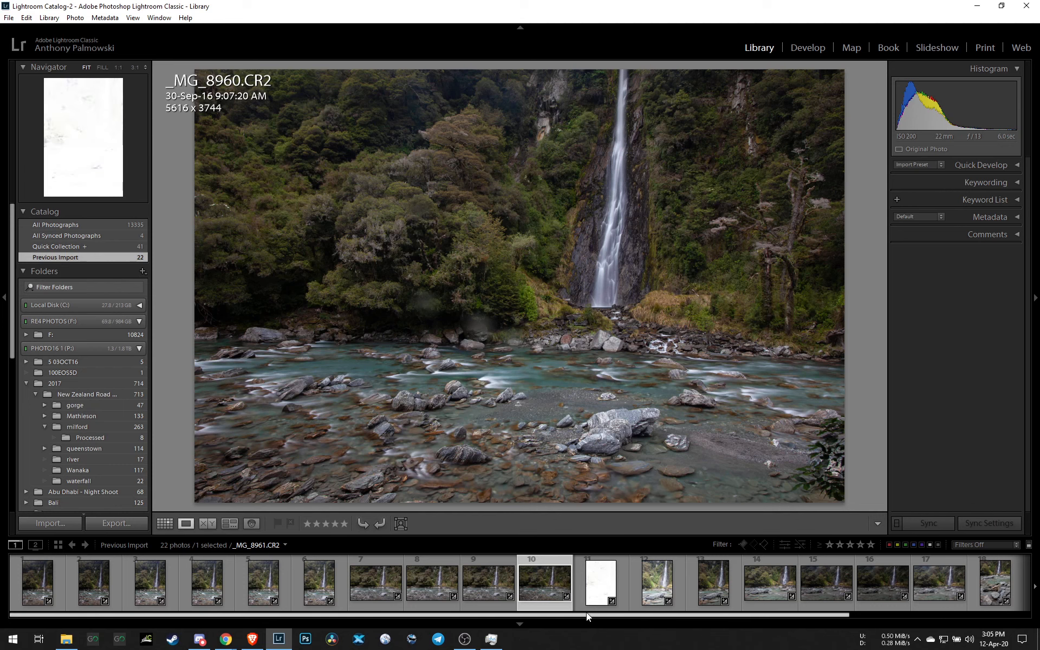
left_click_drag(588, 615, 700, 624)
key("Right")
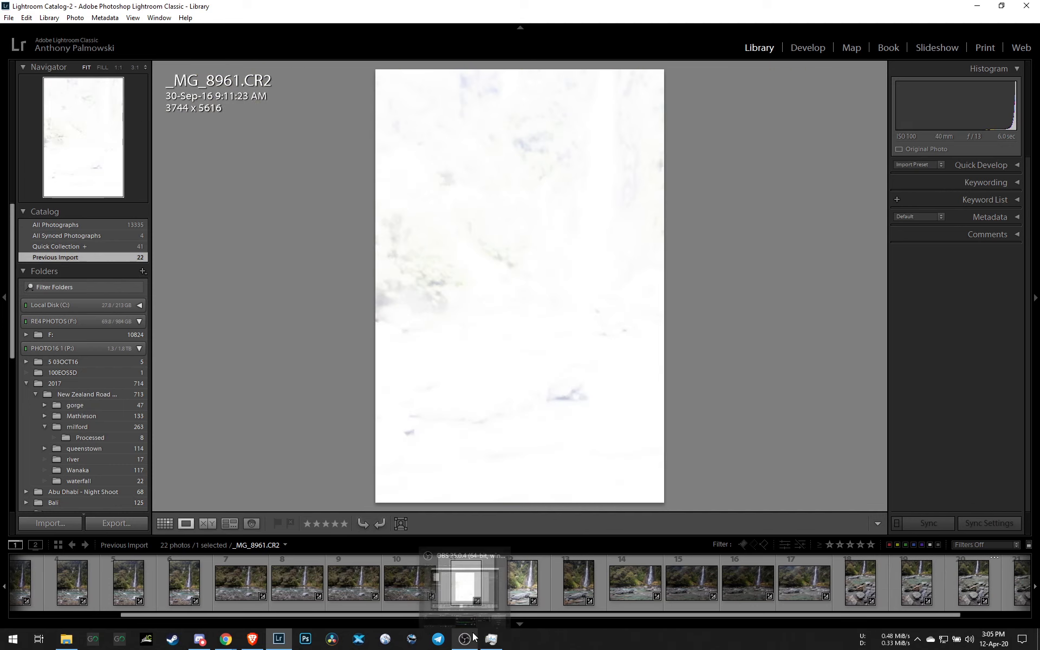
key("Right")
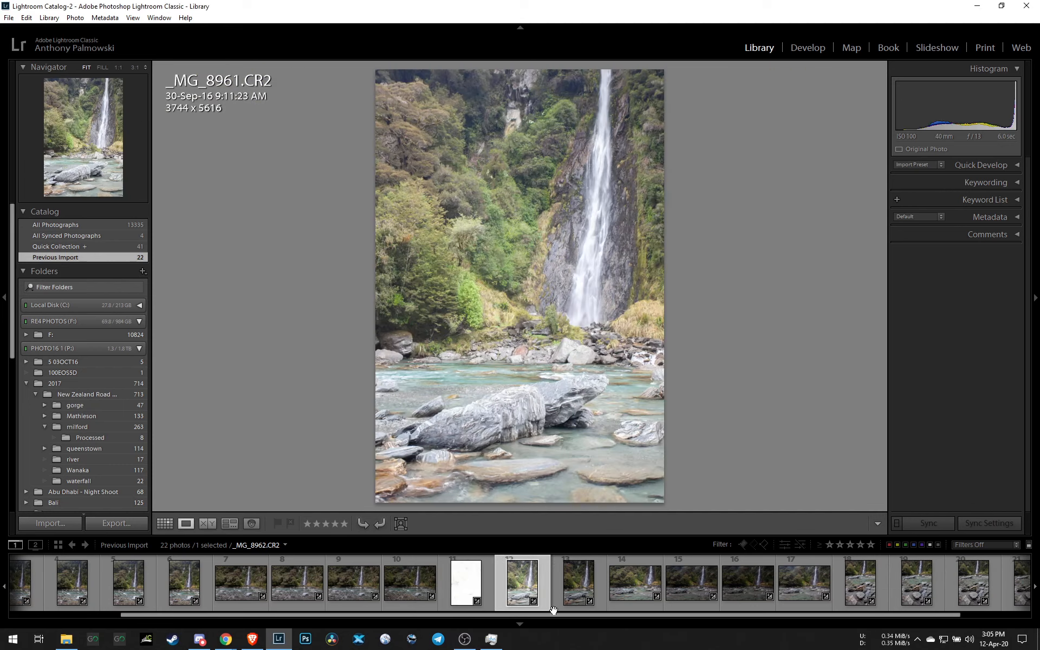
Compare the landscape waterfall shots _MG_8964.CR2 to _MG_8967.CR2, going back and forth between them to judge exposure and composition.
left_click(640, 584)
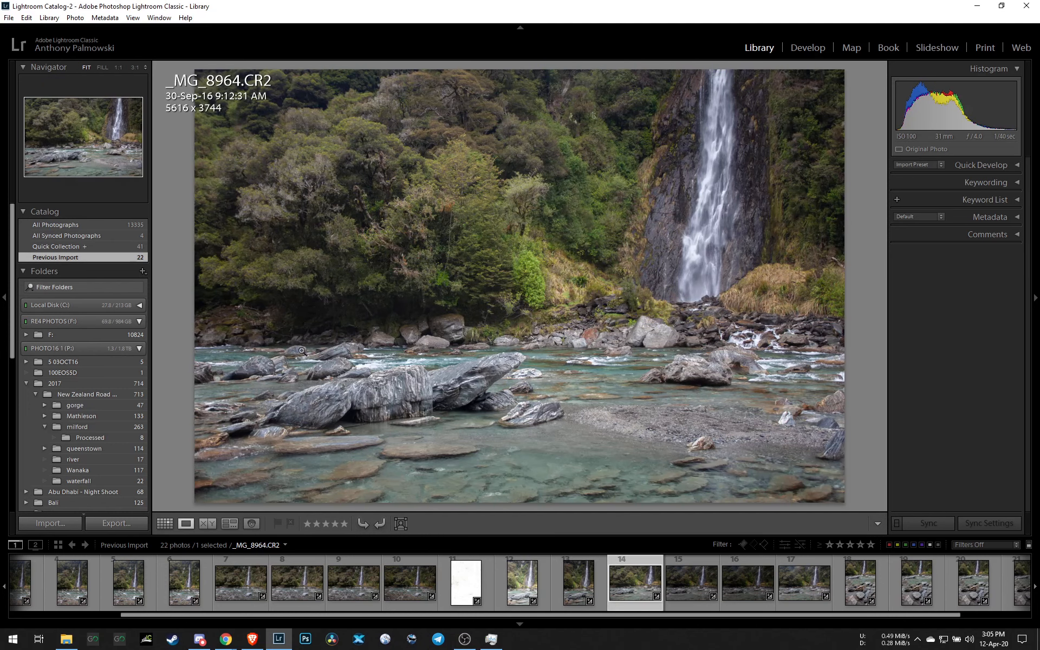
left_click(681, 576)
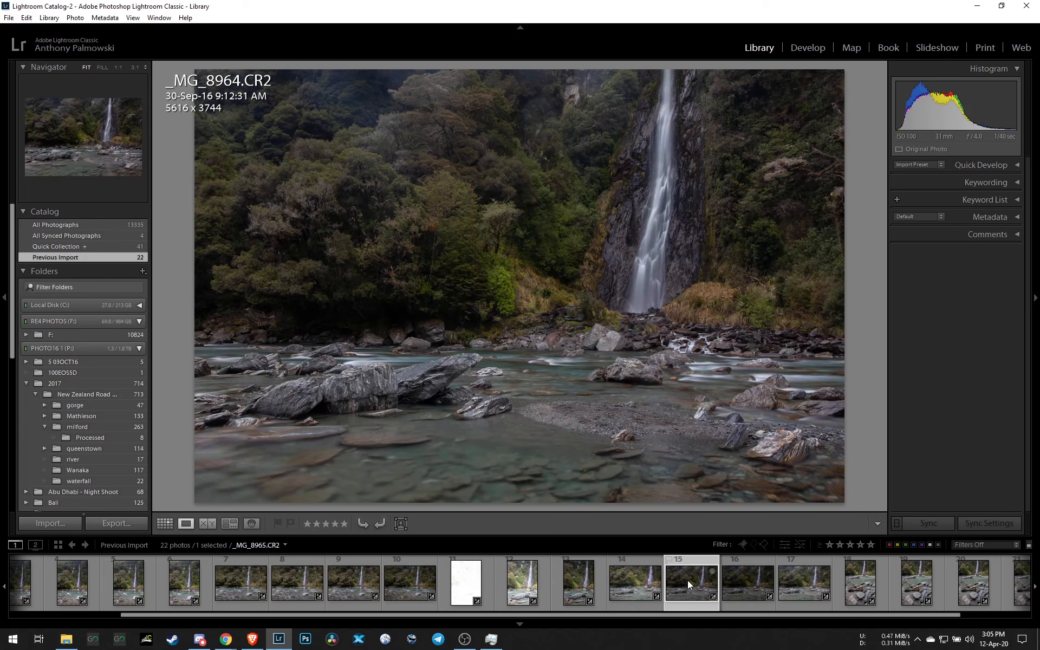
left_click(743, 588)
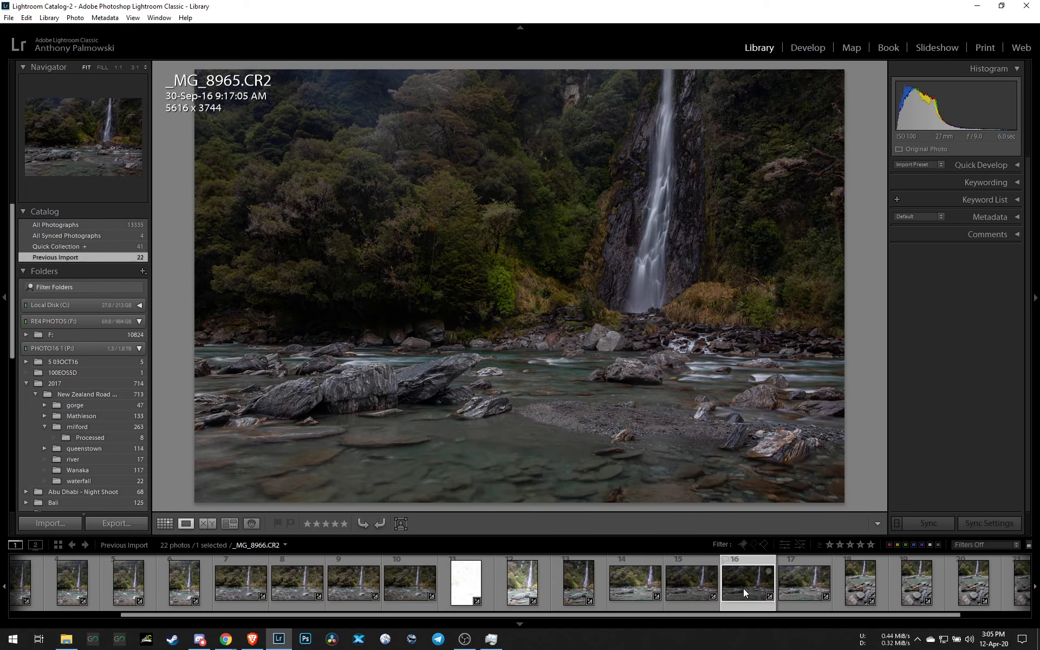
left_click(811, 587)
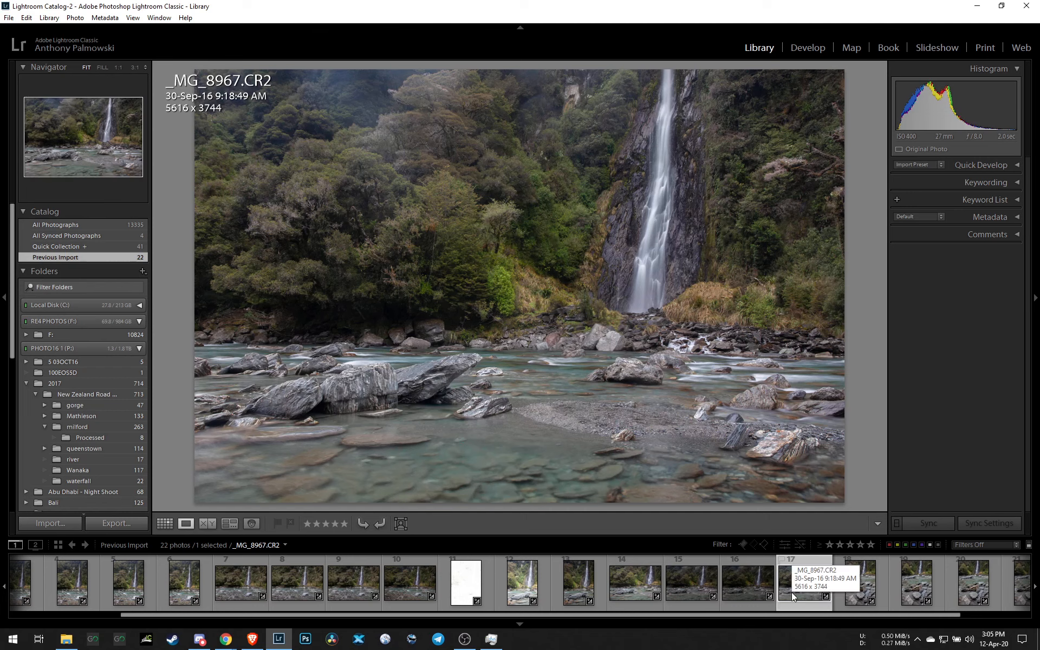
left_click(743, 591)
left_click(687, 583)
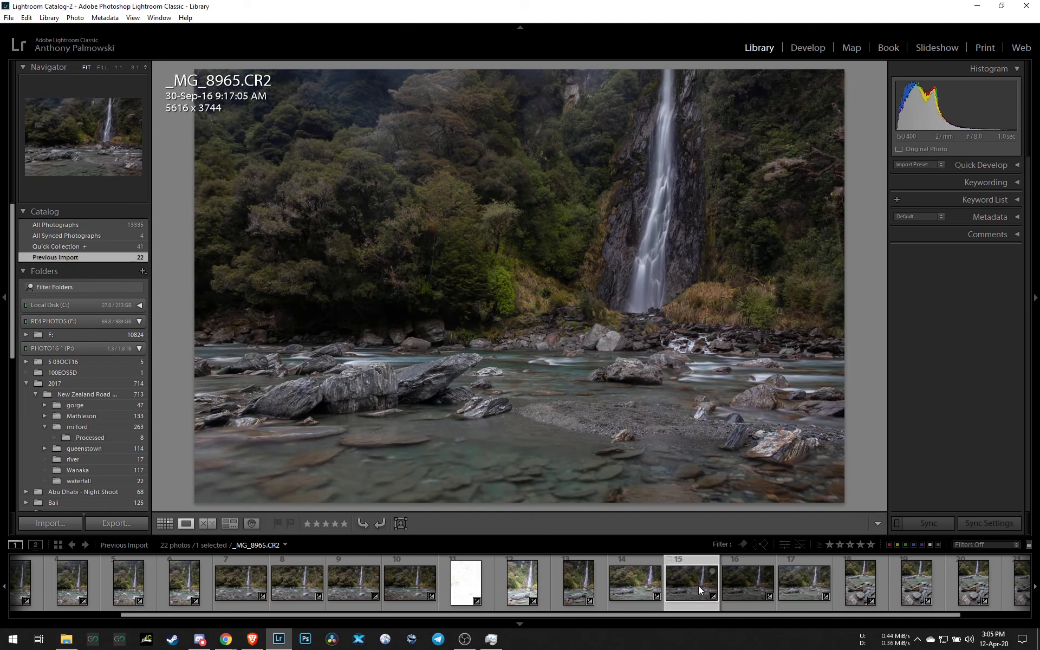
left_click(731, 589)
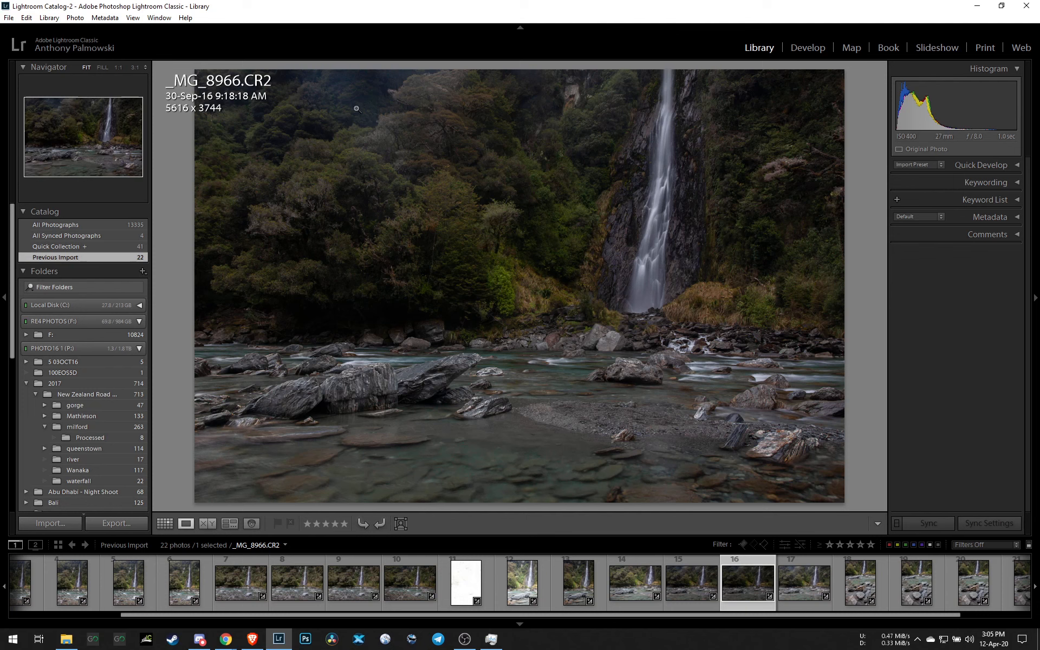
left_click(796, 585)
left_click(692, 601)
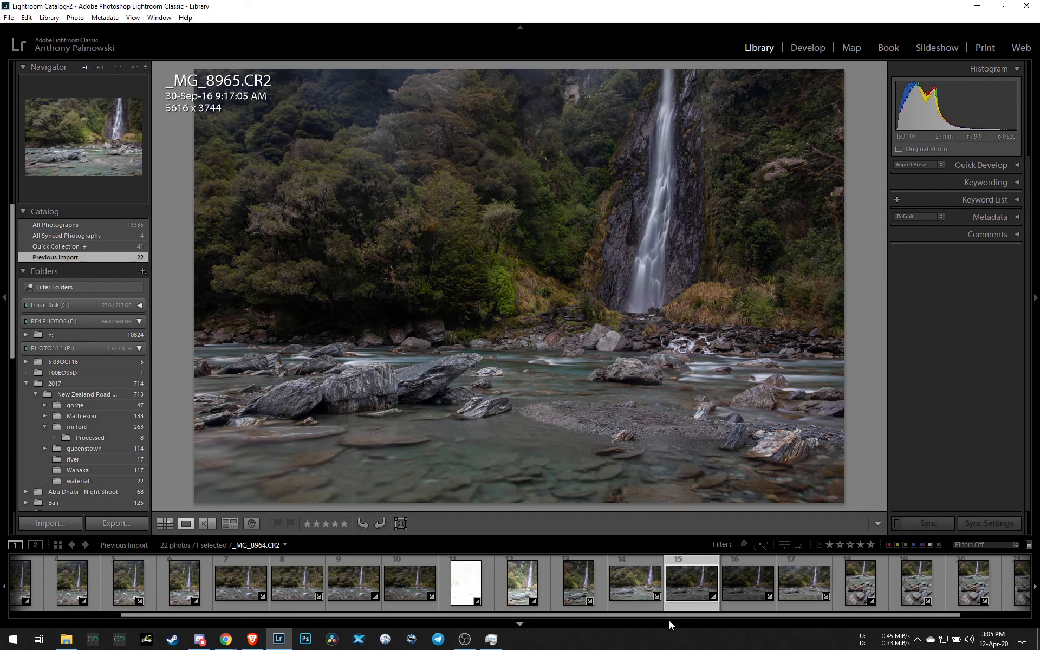
Open _MG_8964.CR2 in the Develop module and show its Lens Corrections settings.
left_click(634, 586)
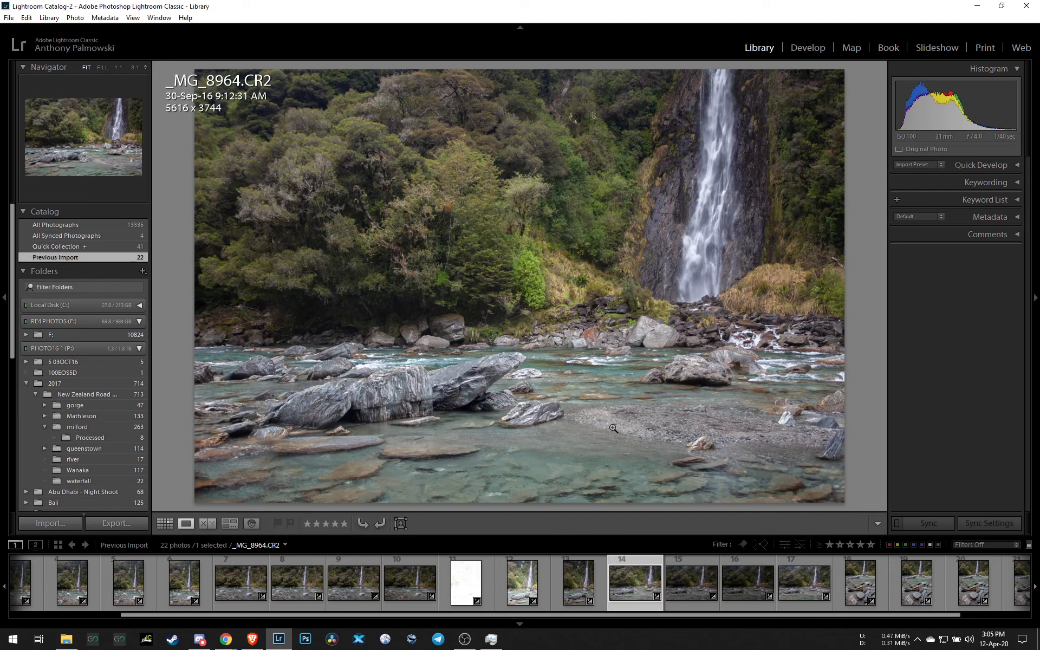
left_click(817, 42)
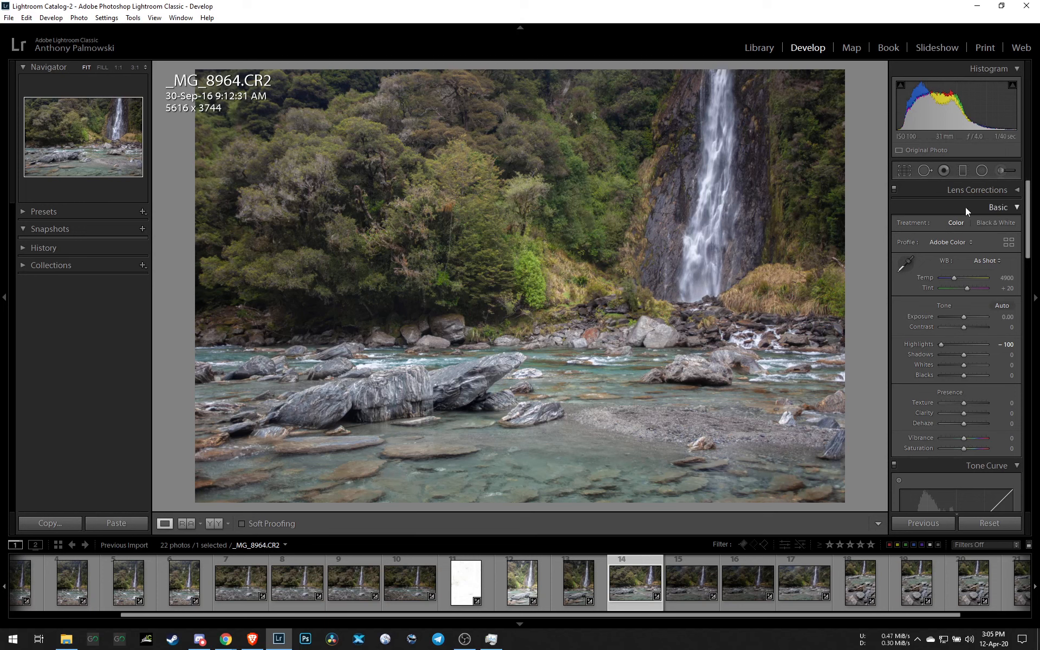
left_click(1007, 190)
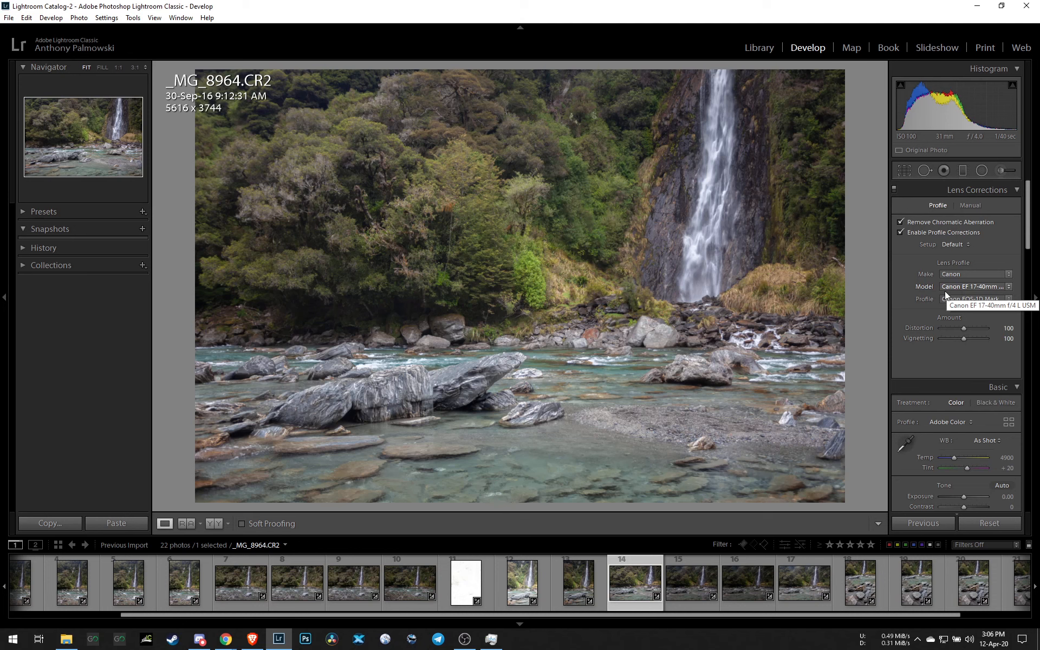
Compare the photo with and without lens profile corrections and chromatic aberration removal, leaving both enabled, and collapse the Lens Corrections settings.
left_click(901, 231)
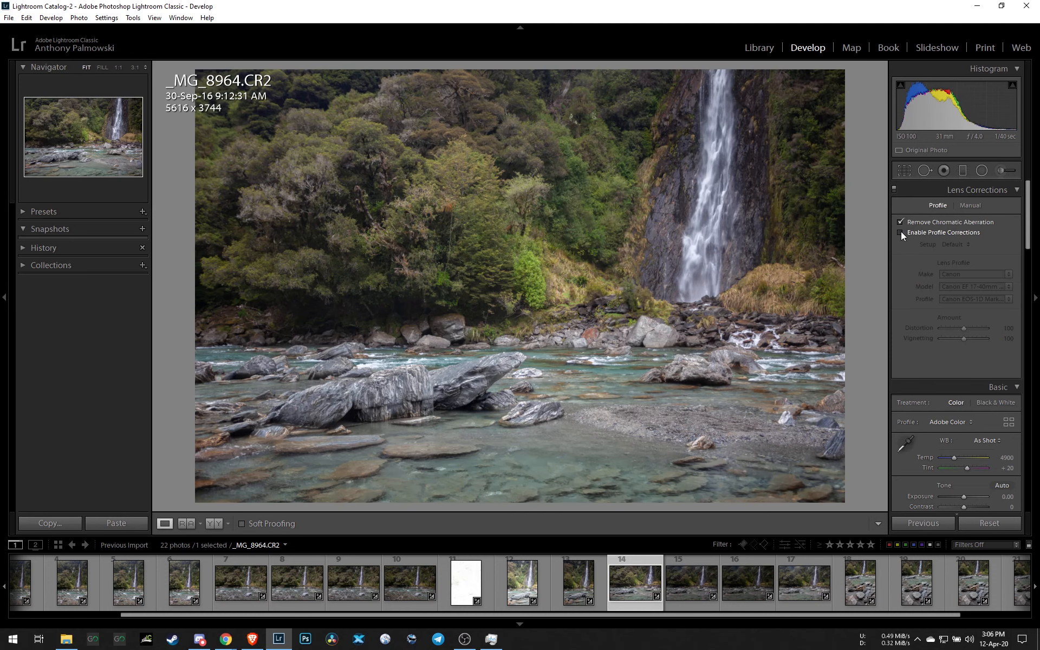
left_click(900, 232)
left_click(901, 232)
left_click(901, 232)
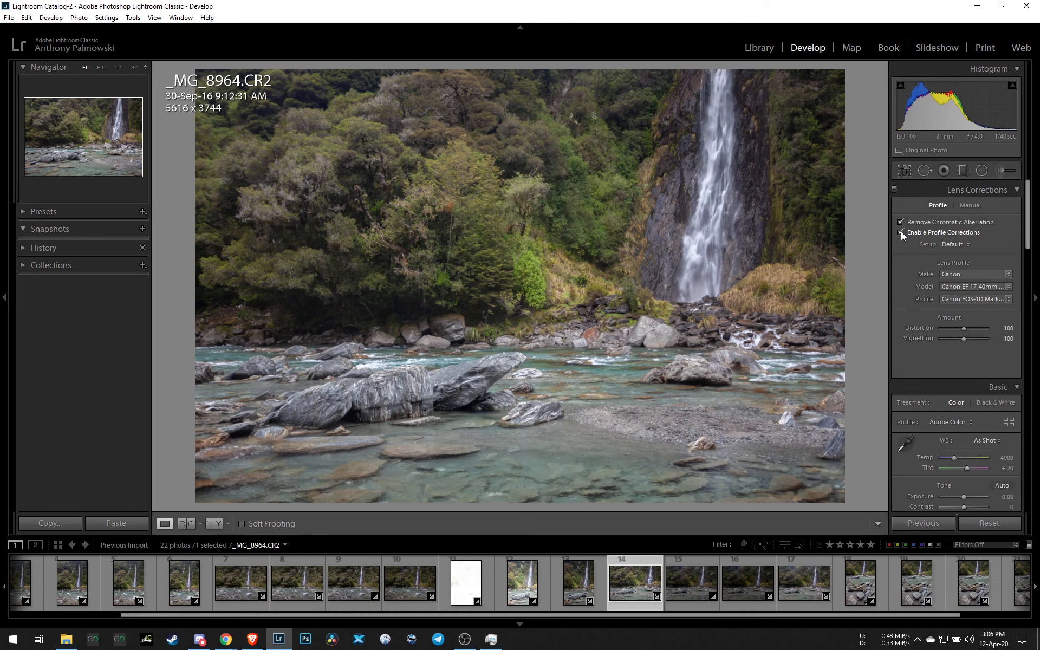
left_click(901, 232)
left_click(900, 232)
left_click(901, 222)
left_click(901, 222)
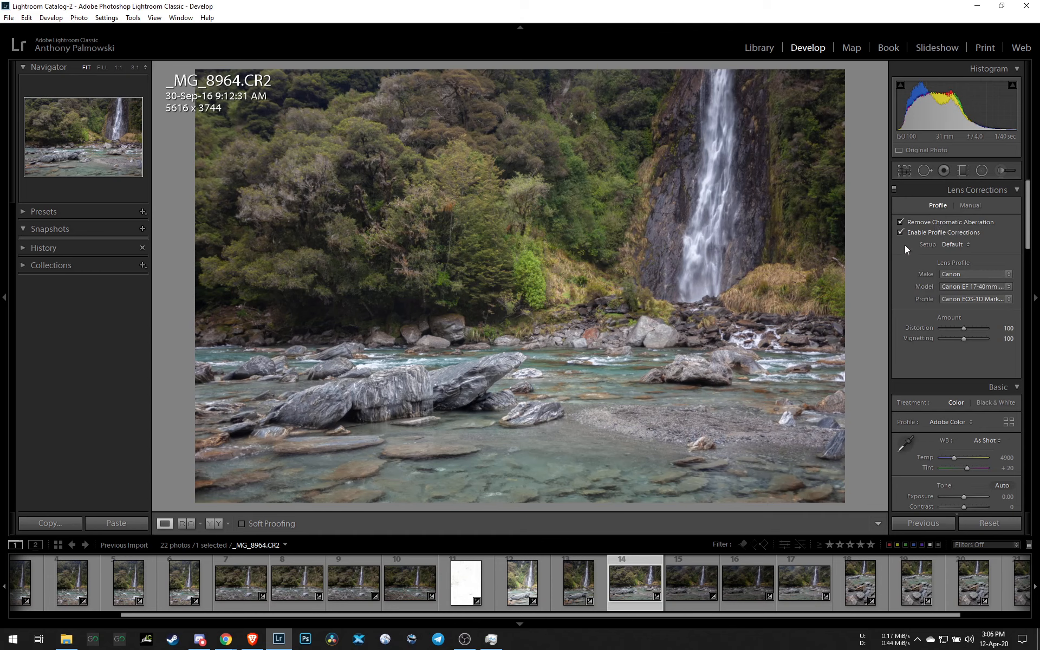
left_click(1015, 189)
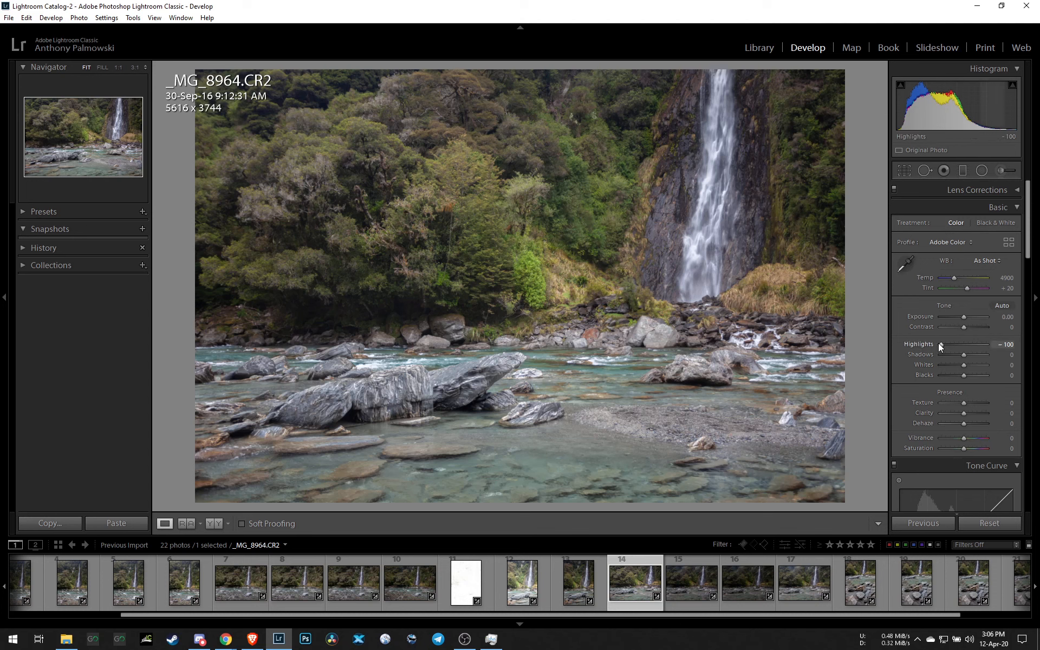
Set the photo's Highlights to -81 and its Exposure to -0.36.
left_click_drag(943, 344, 964, 346)
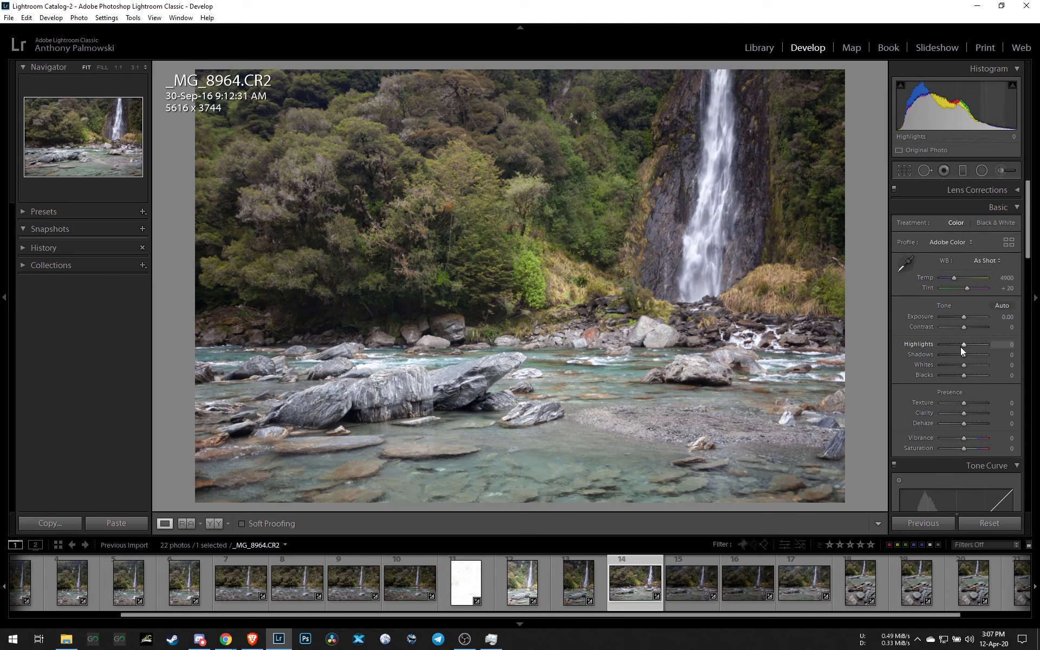
left_click_drag(963, 346, 946, 344)
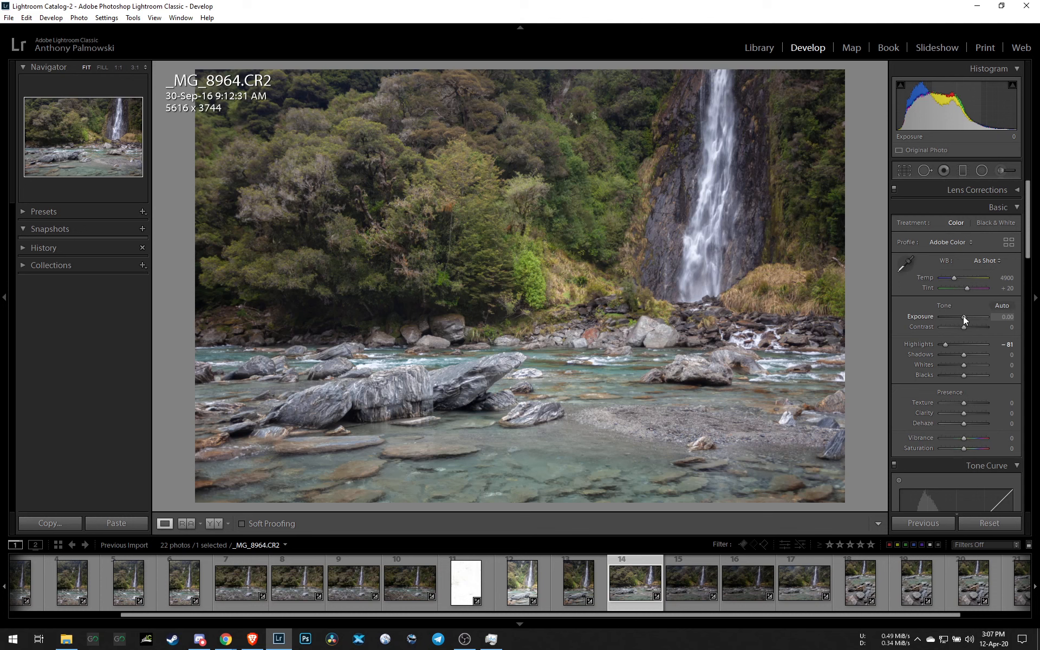
left_click_drag(963, 316, 962, 317)
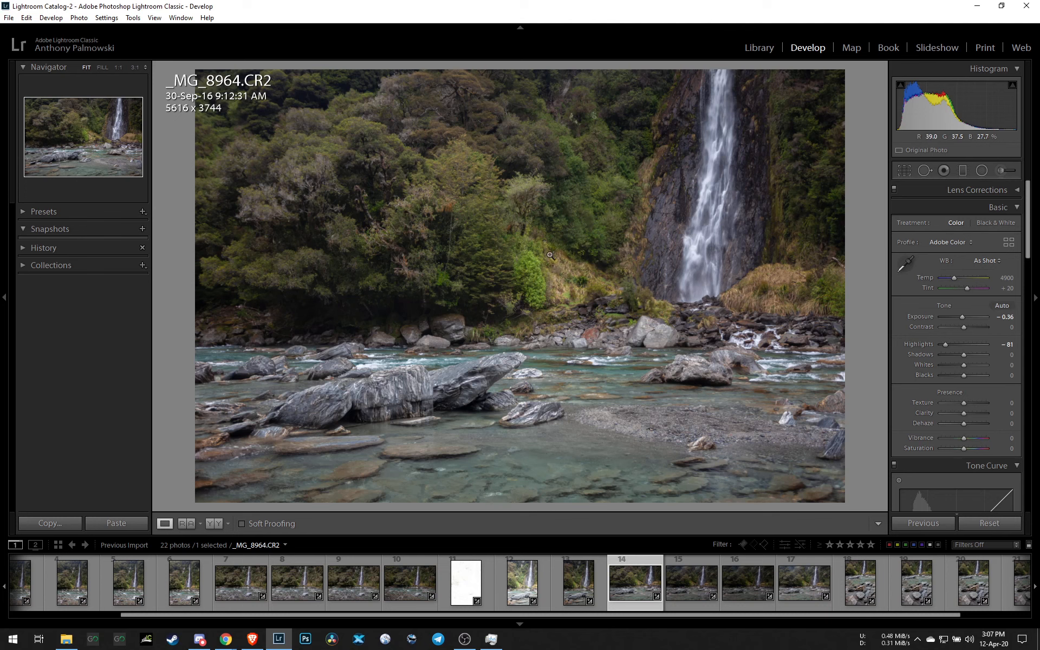
Set the photo's Sharpening Amount to 0 in the Detail settings.
scroll(958, 295, "down", 3)
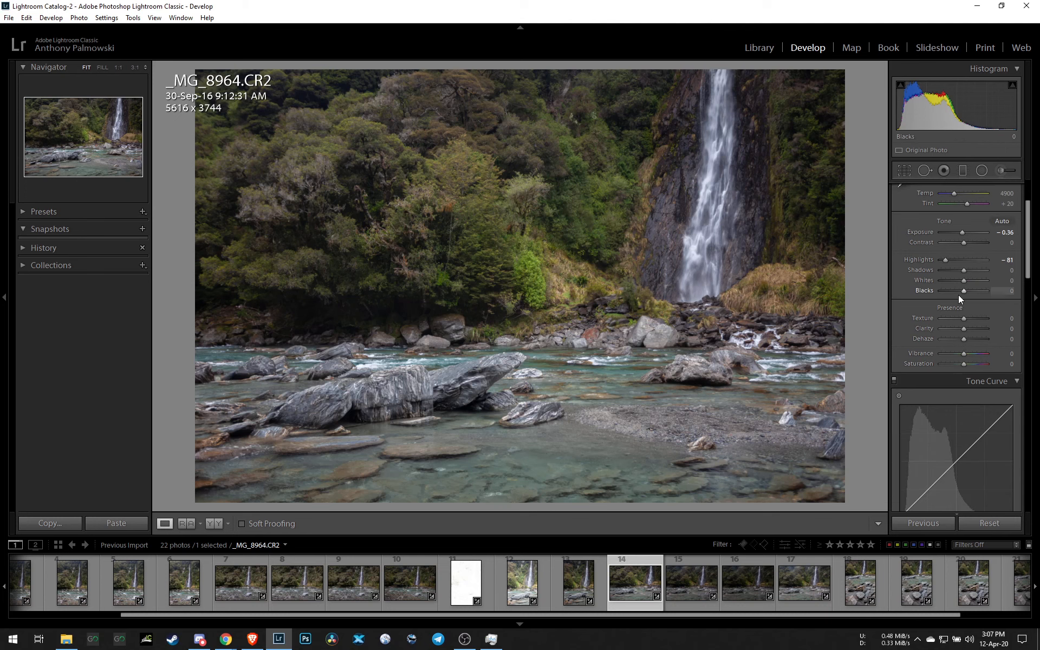
scroll(958, 295, "down", 3)
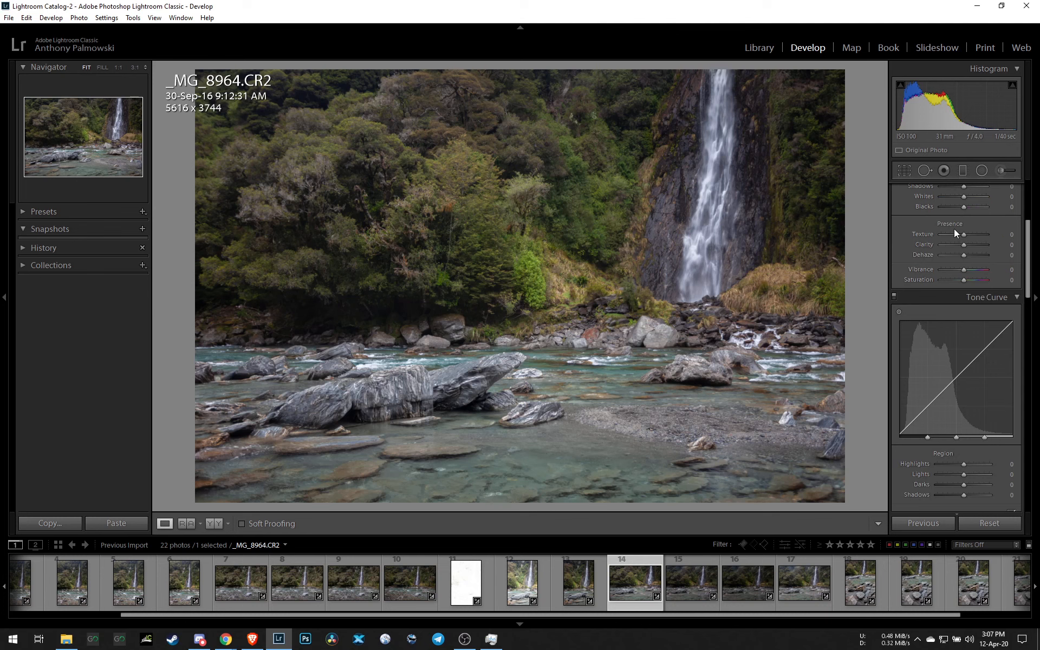
scroll(954, 226, "down", 6)
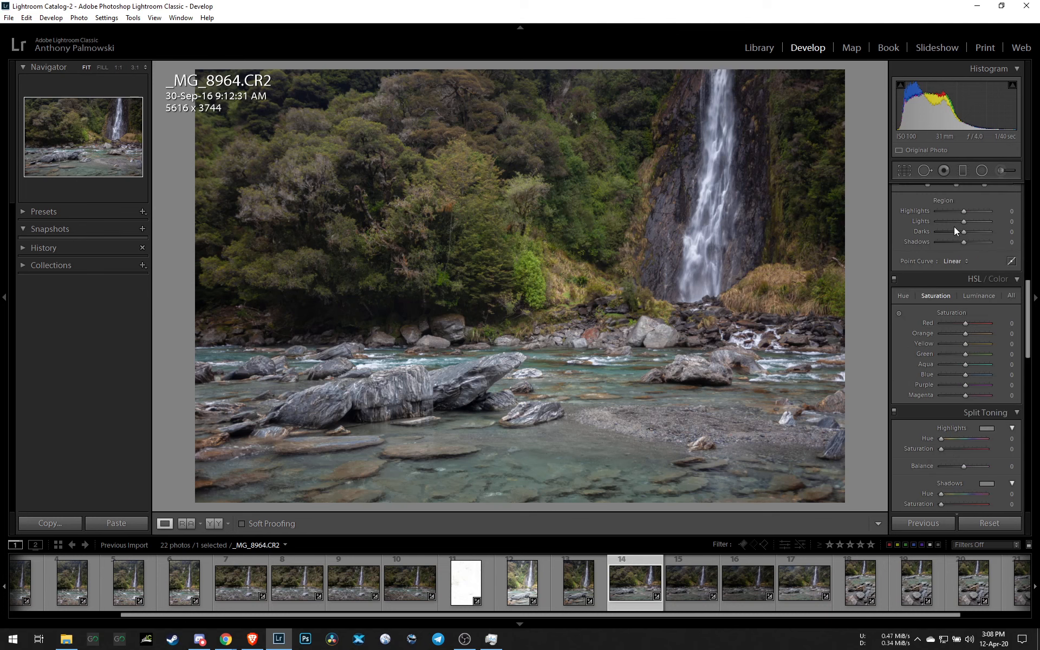
scroll(986, 262, "up", 9)
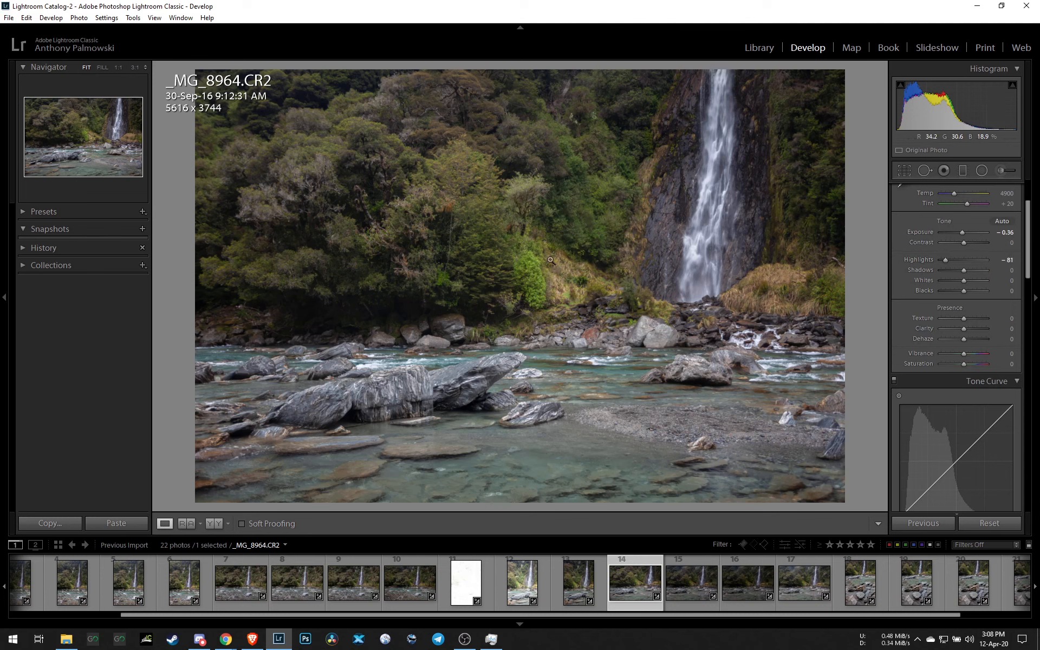
scroll(969, 281, "down", 10)
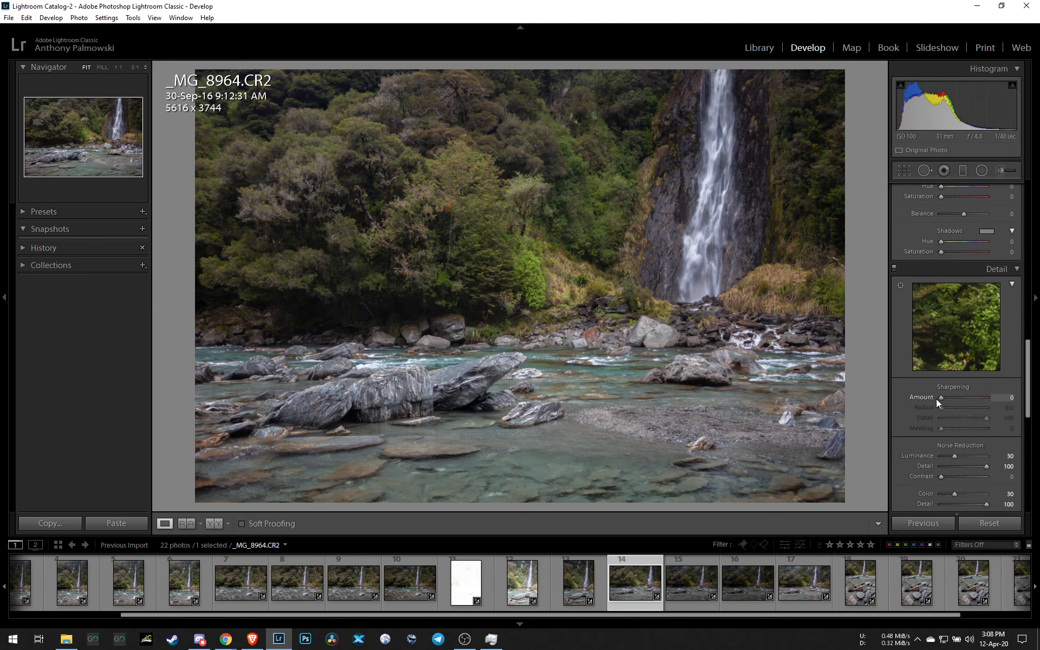
left_click_drag(950, 396, 937, 399)
Show the Hue, Saturation and Luminance sliders together in the HSL settings.
scroll(944, 344, "down", 2)
scroll(944, 344, "down", 2)
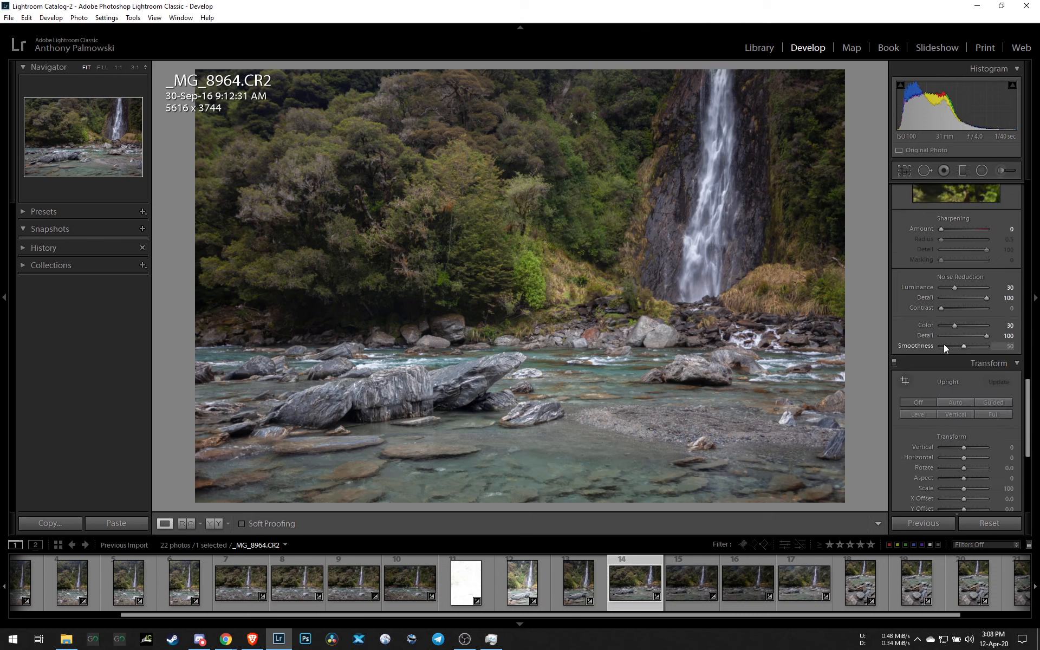
scroll(944, 344, "down", 5)
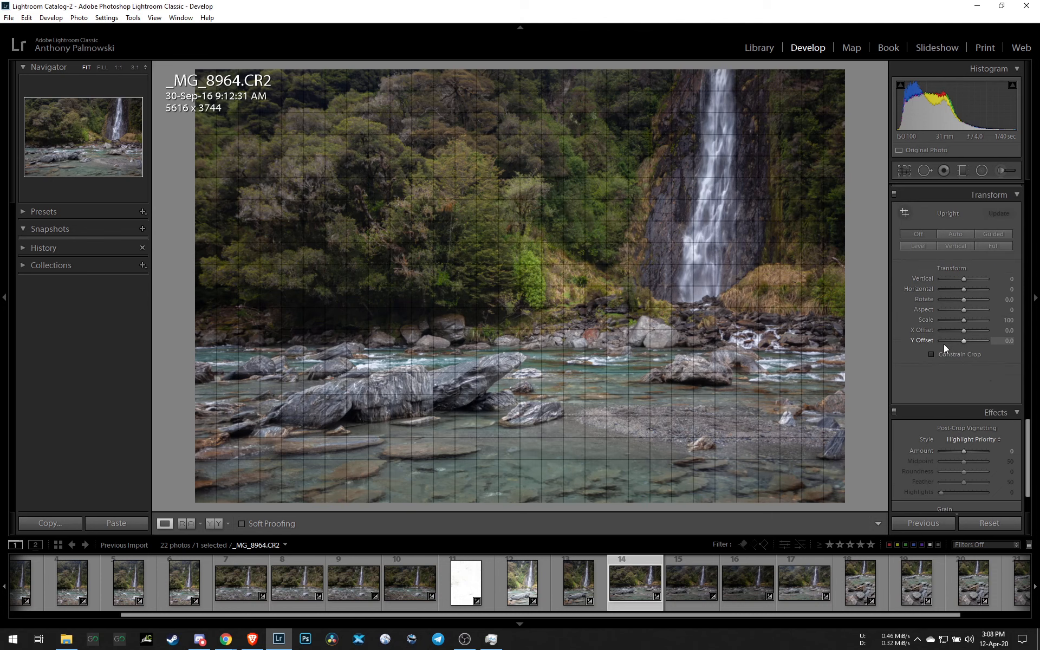
scroll(960, 363, "up", 10)
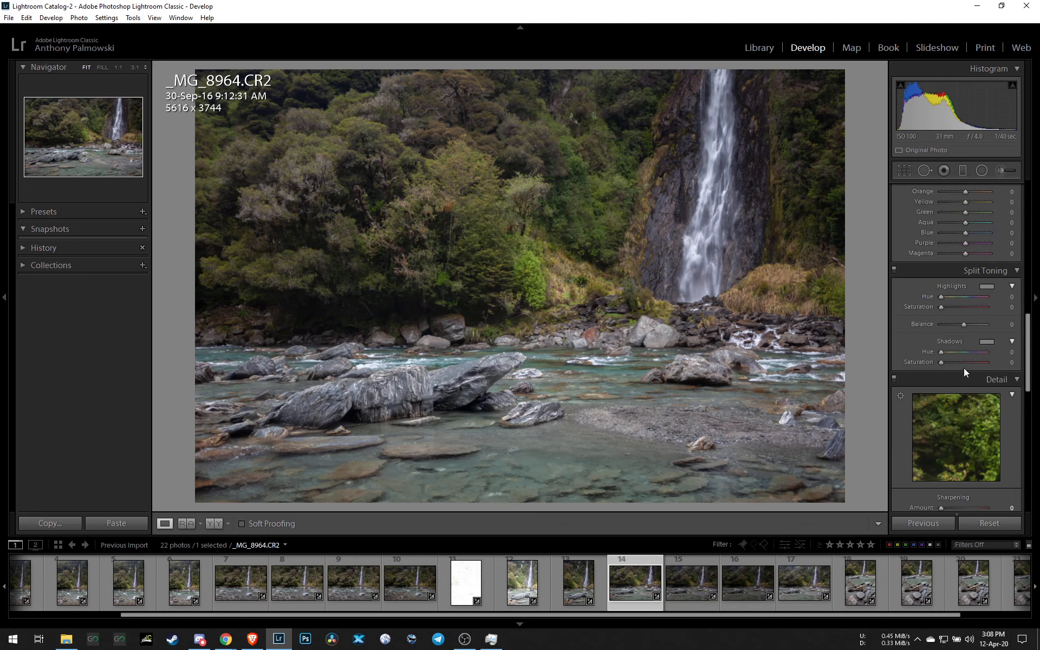
scroll(964, 372, "up", 2)
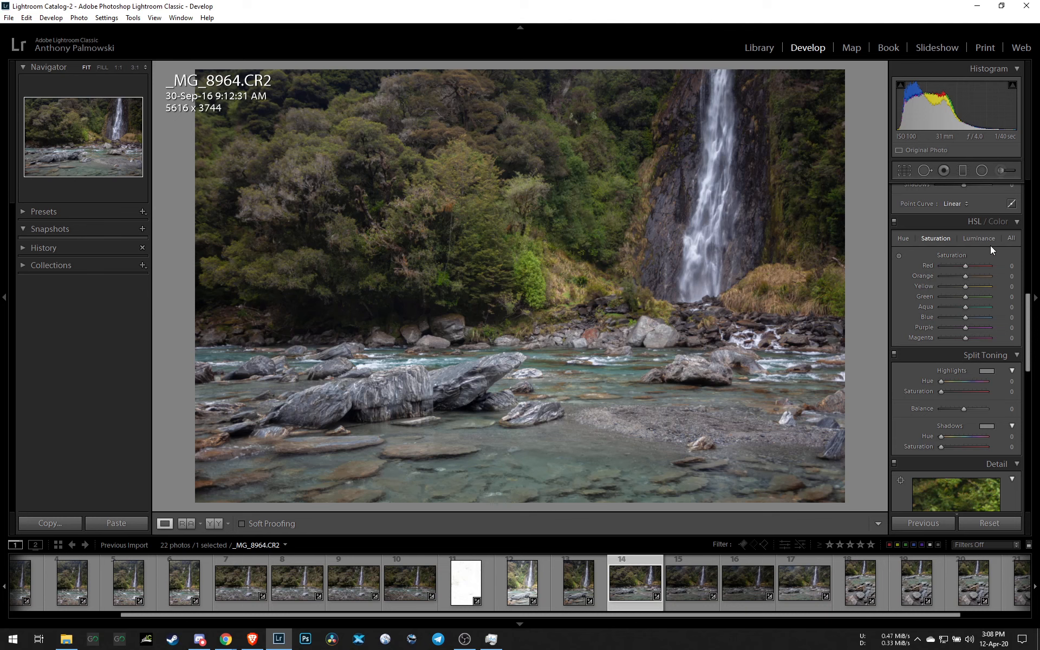
left_click(1010, 239)
scroll(996, 291, "down", 2)
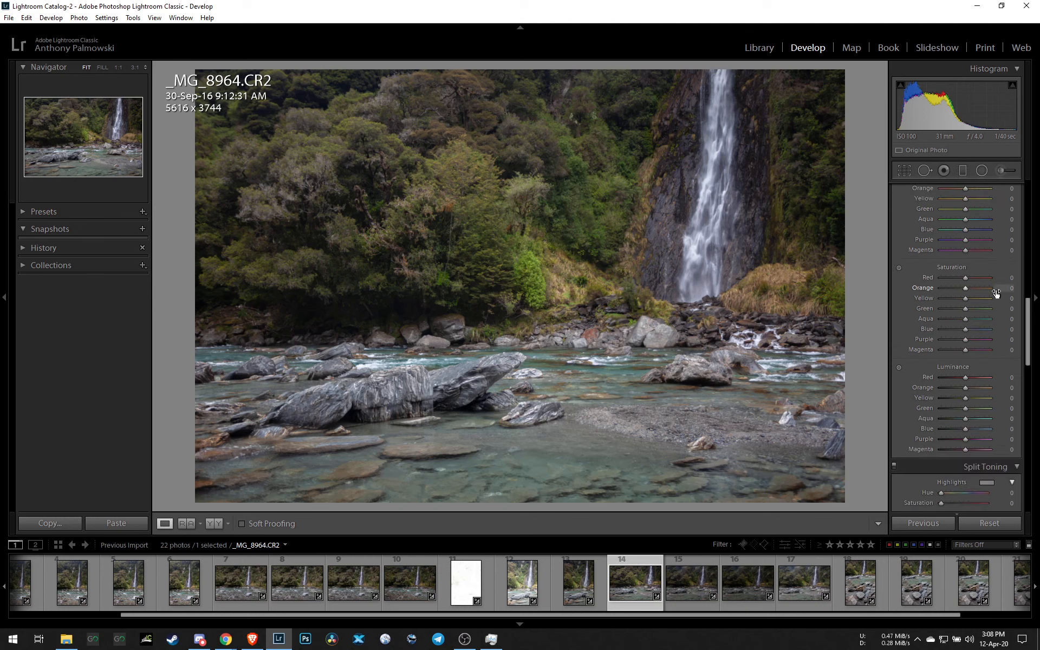
scroll(996, 292, "up", 2)
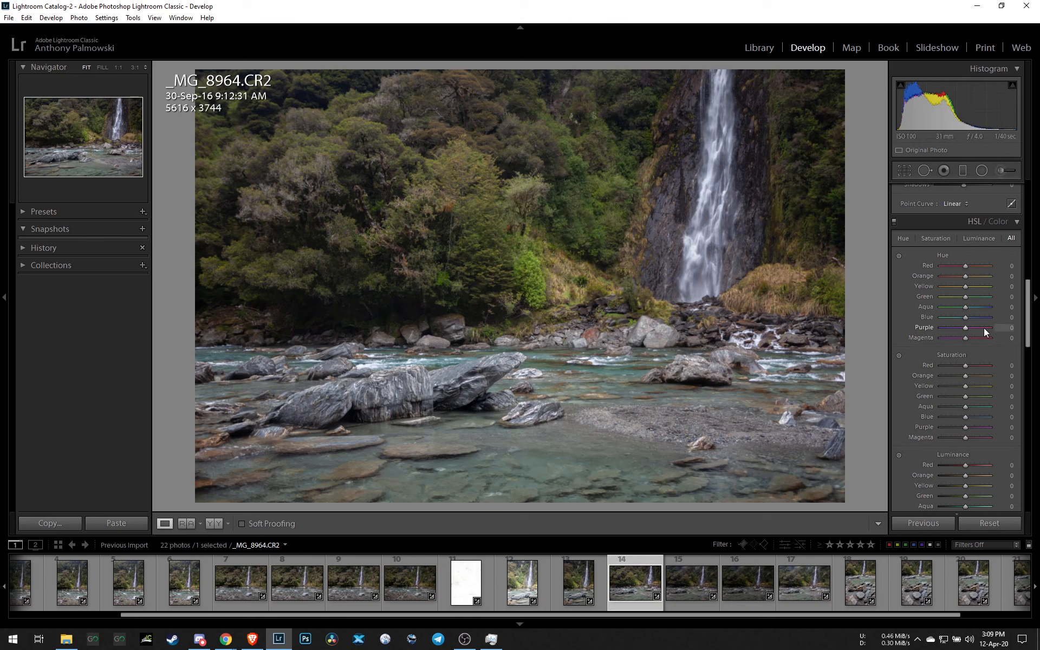
Set the HSL Green luminance to -56, the Orange saturation to +16 and the Yellow saturation to +20.
scroll(971, 335, "down", 3)
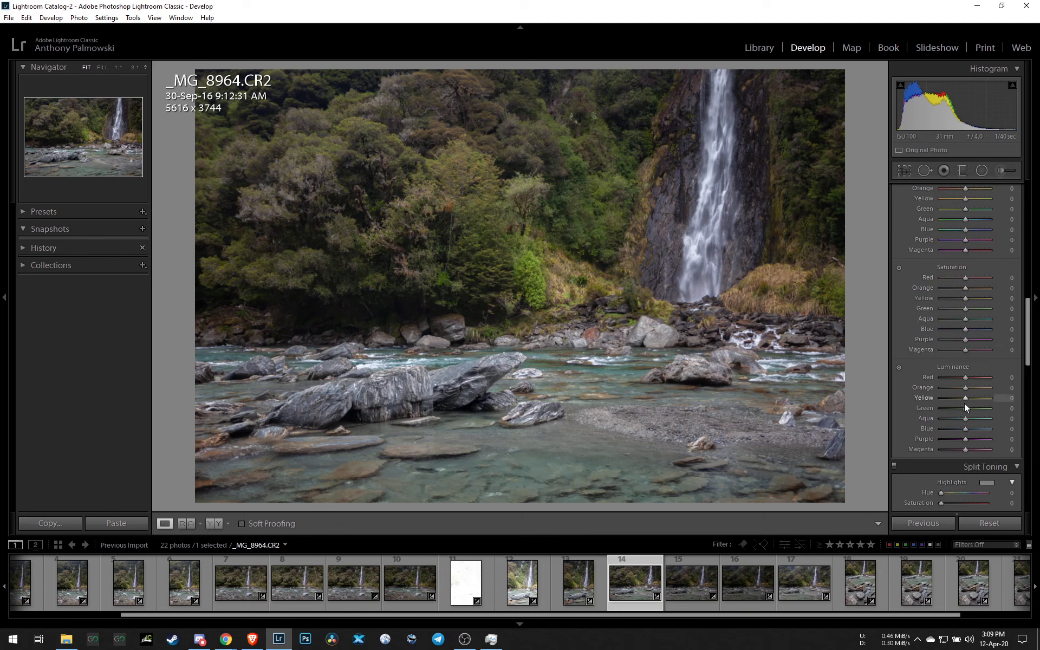
left_click_drag(965, 408, 956, 405)
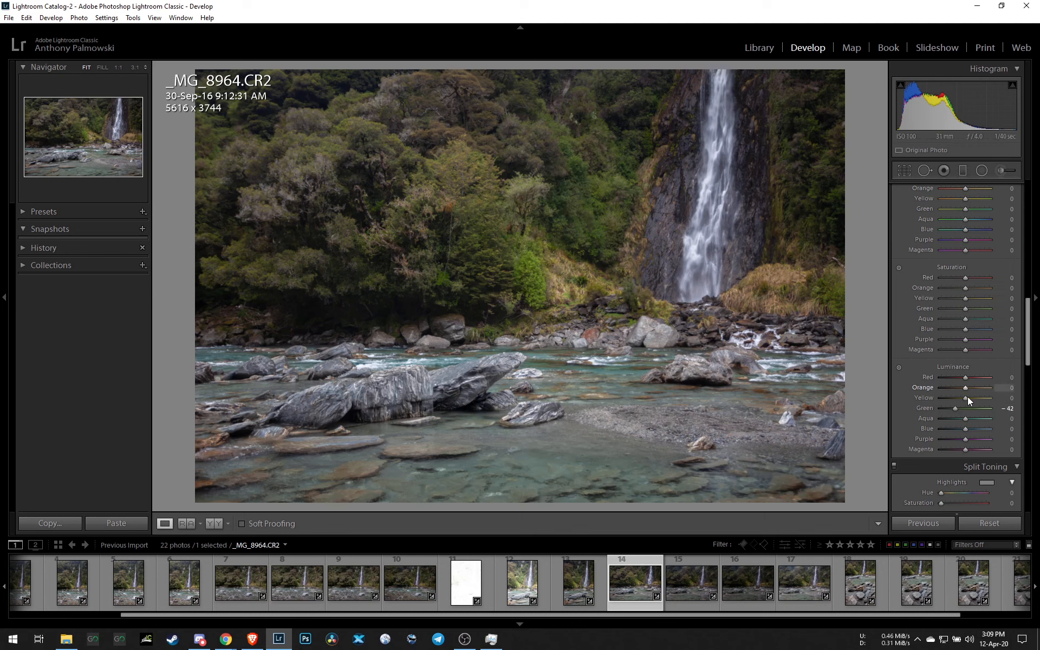
left_click_drag(954, 409, 951, 408)
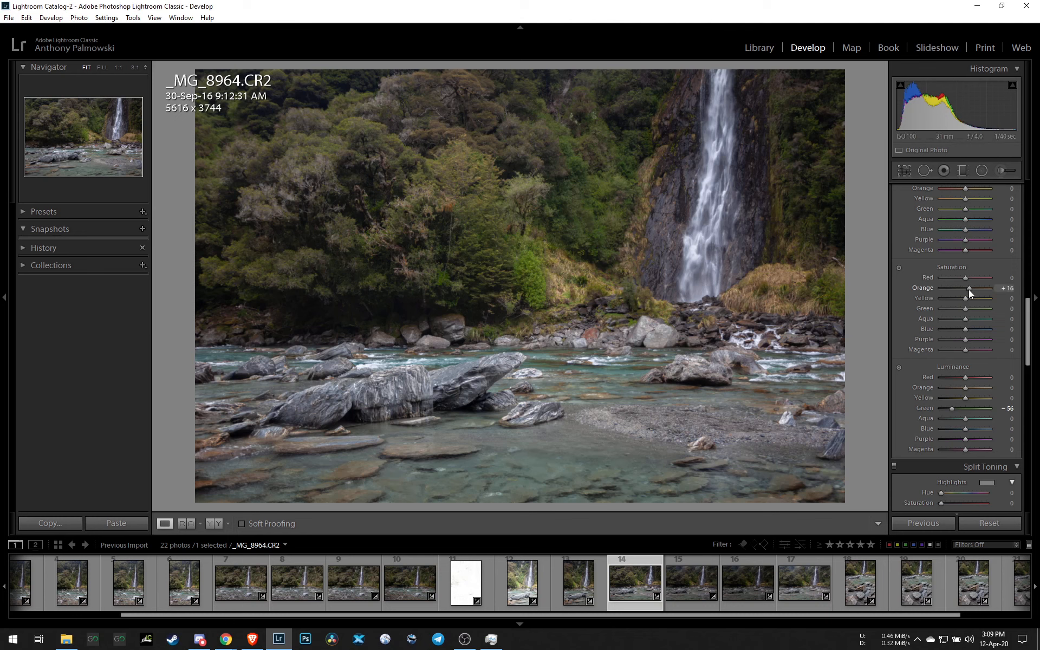
left_click_drag(969, 290, 968, 291)
left_click_drag(966, 298, 971, 299)
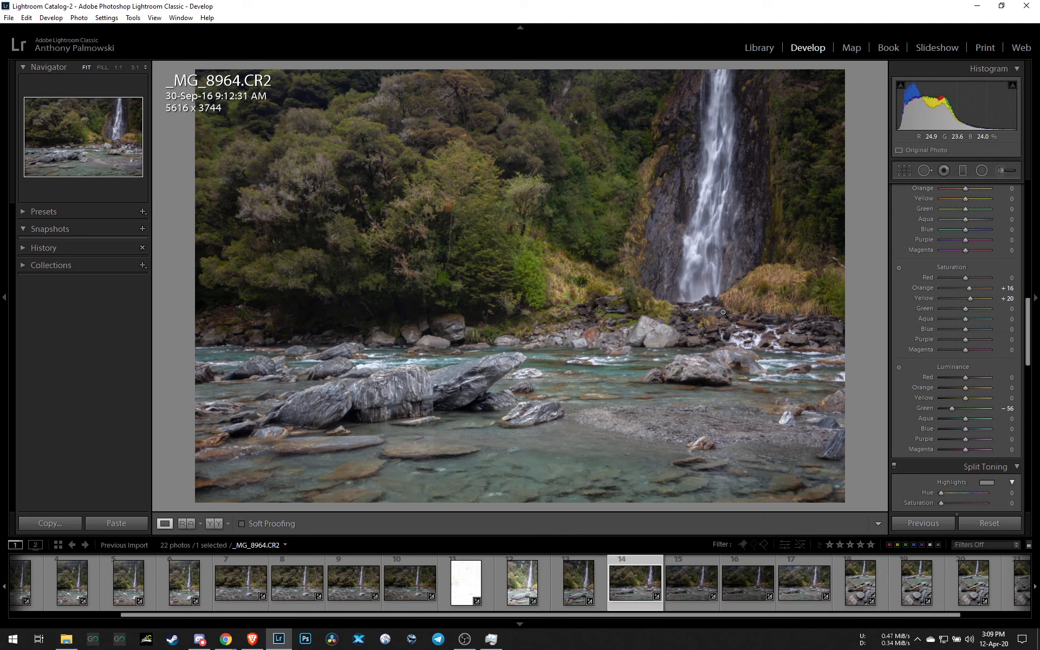
Raise the Yellow saturation to +21 by sampling the grassy slope with the targeted adjustment tool, and turn the tool off.
left_click(899, 267)
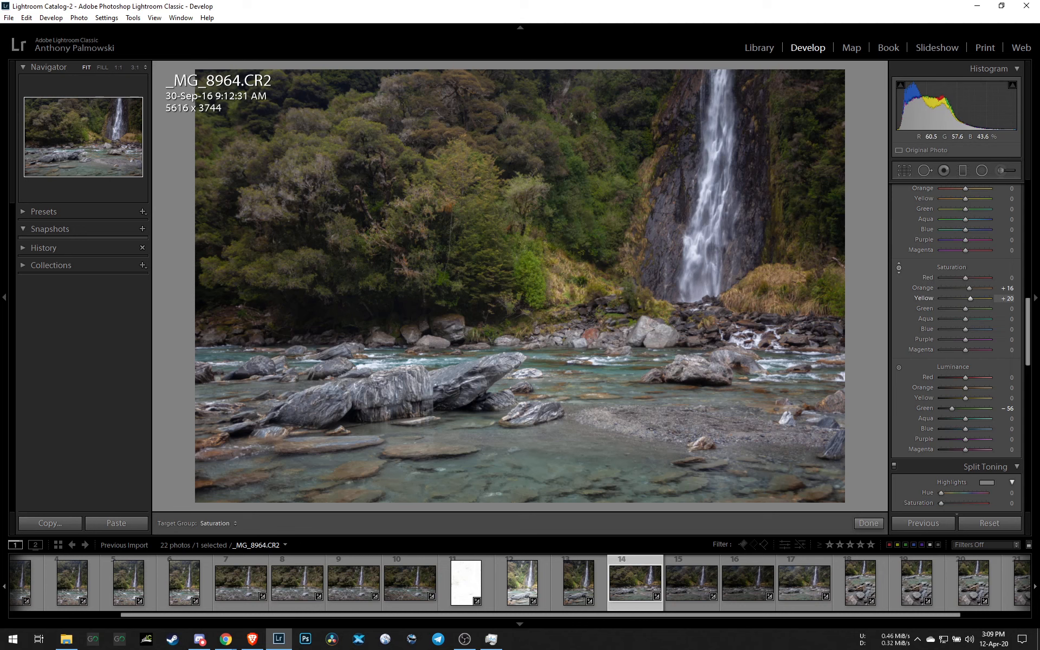
mouse_move(567, 261)
left_mouse_down()
mouse_move(567, 273)
mouse_move(566, 230)
mouse_move(566, 260)
left_mouse_up()
scroll(970, 291, "down", 5)
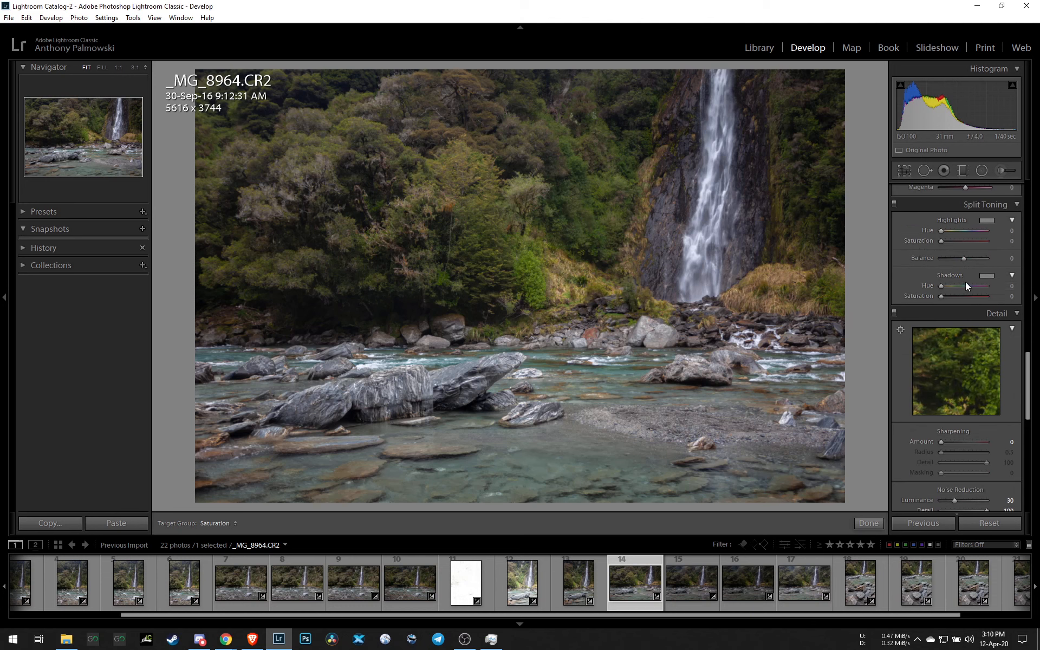
scroll(966, 282, "down", 3)
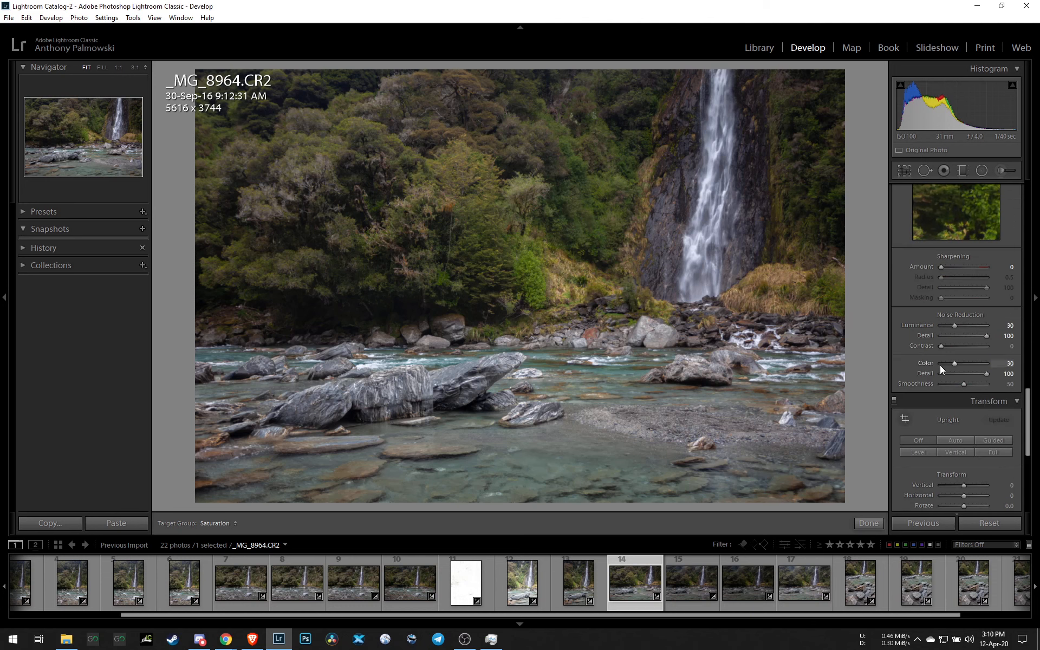
scroll(941, 366, "down", 5)
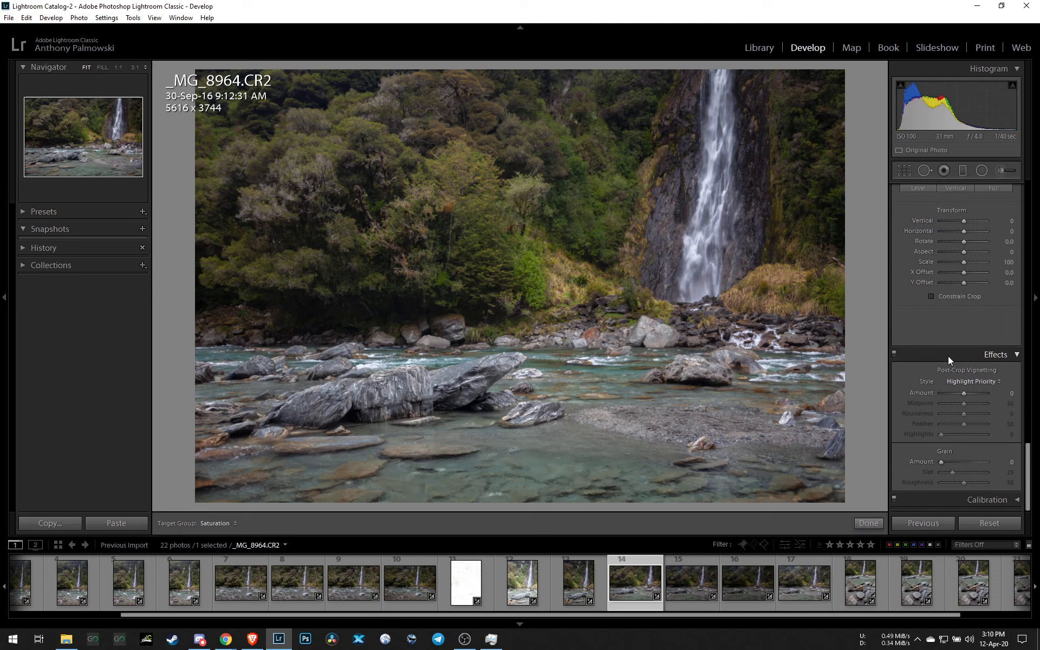
scroll(949, 356, "up", 12)
scroll(949, 356, "up", 5)
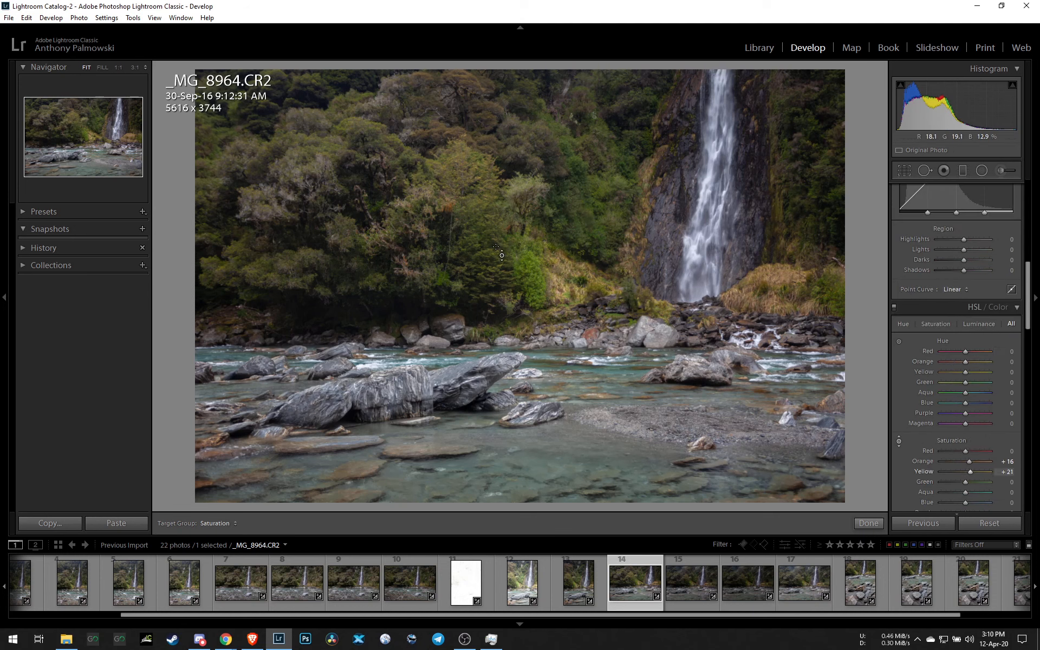
scroll(937, 374, "down", 2)
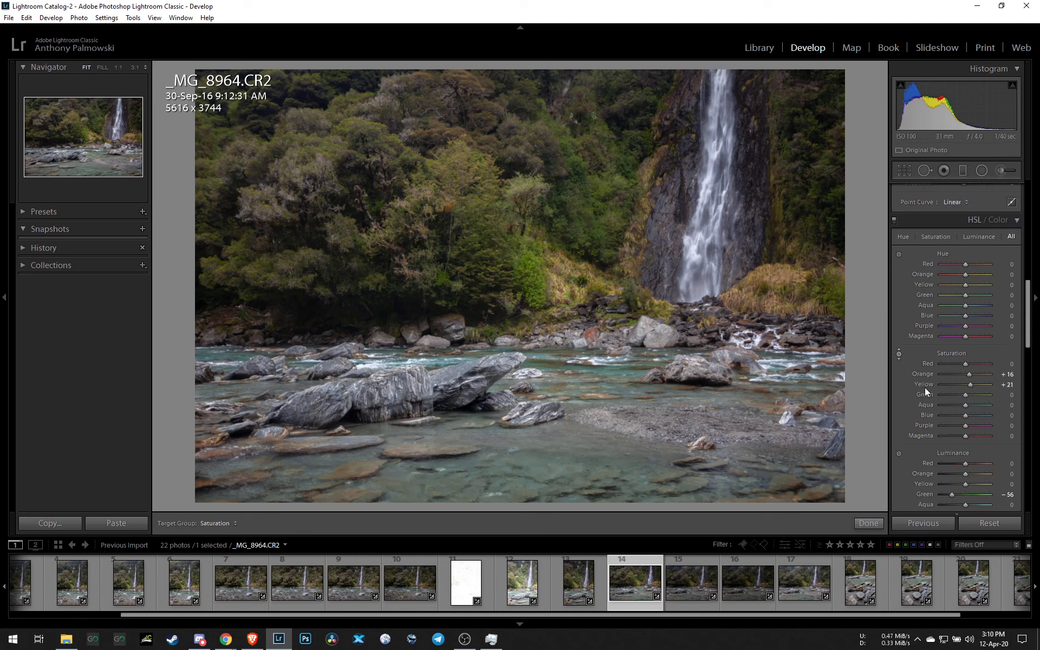
left_click(899, 354)
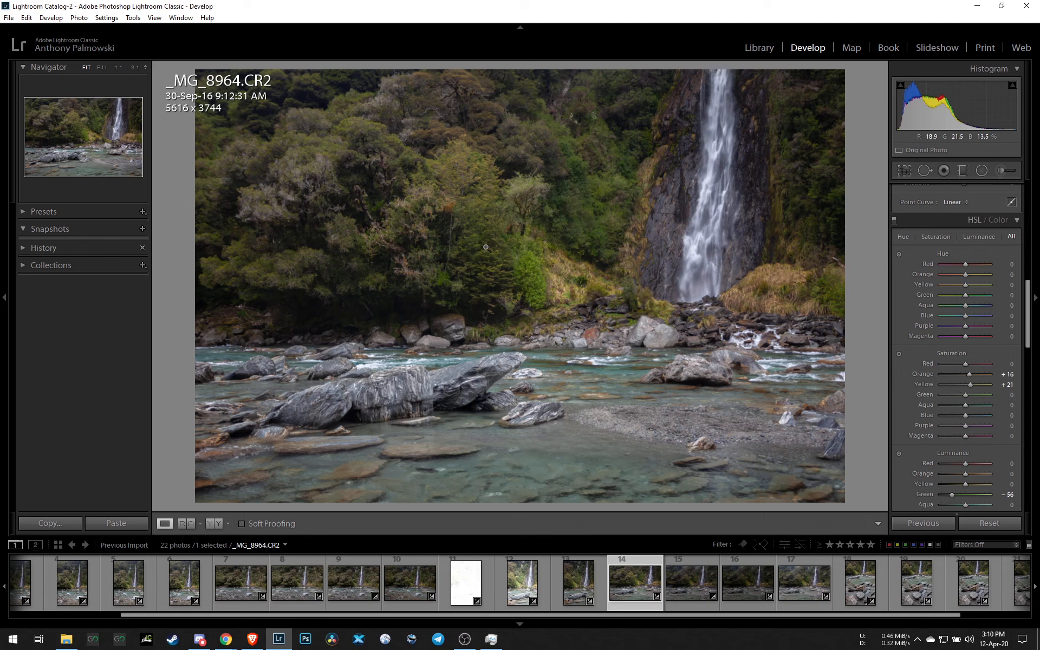
Send the developed photo _MG_8964.CR2 from Lightroom to Photoshop for editing.
right_click(488, 255)
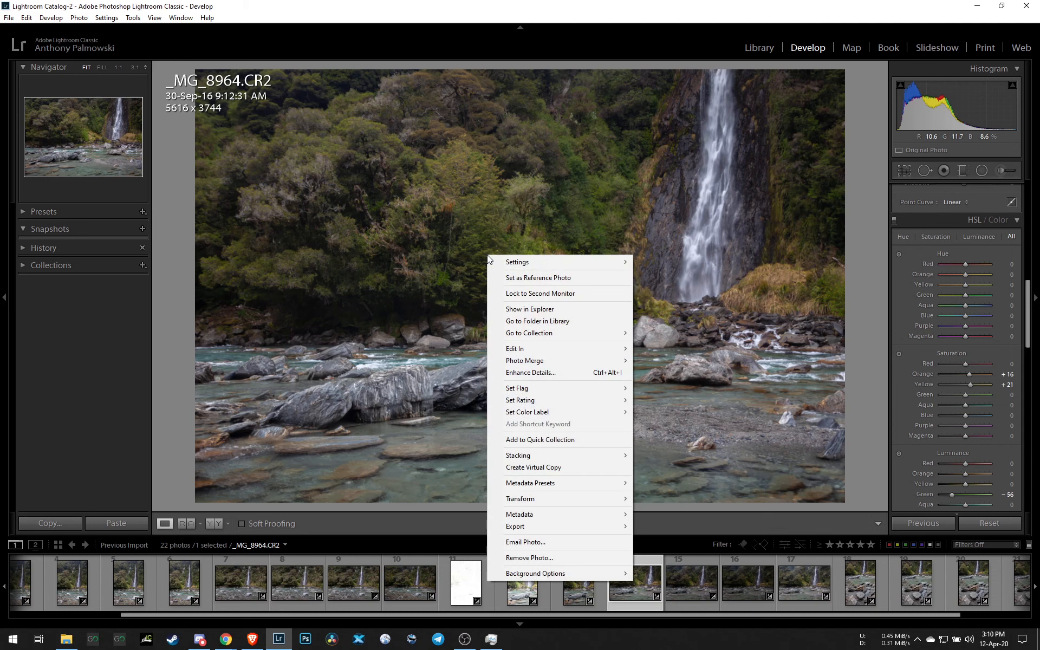
mouse_move(533, 265)
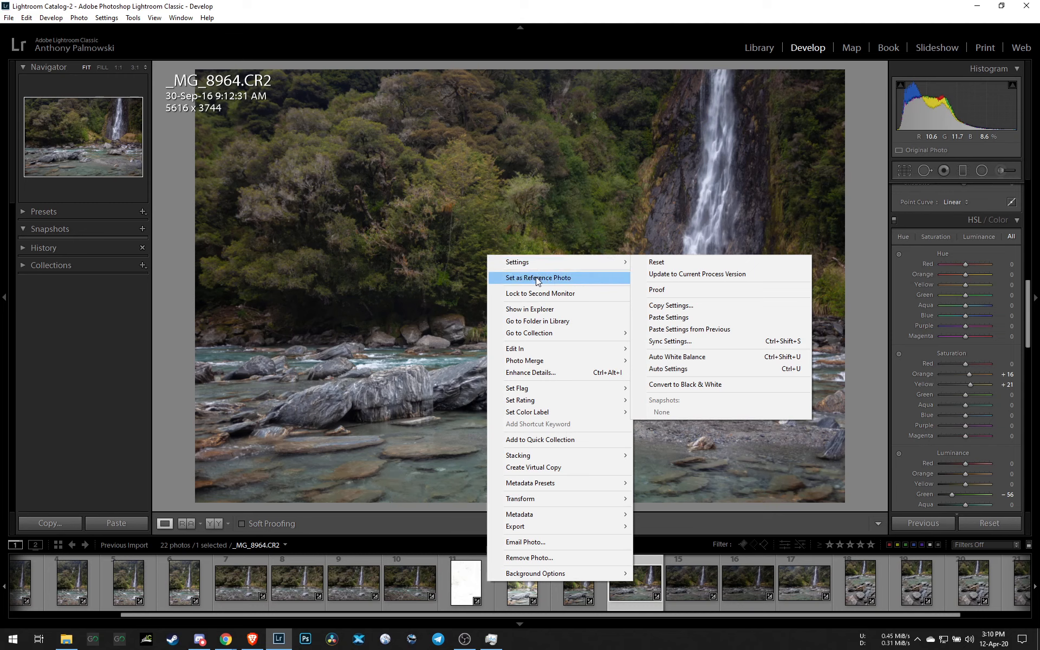
mouse_move(551, 350)
left_click(683, 352)
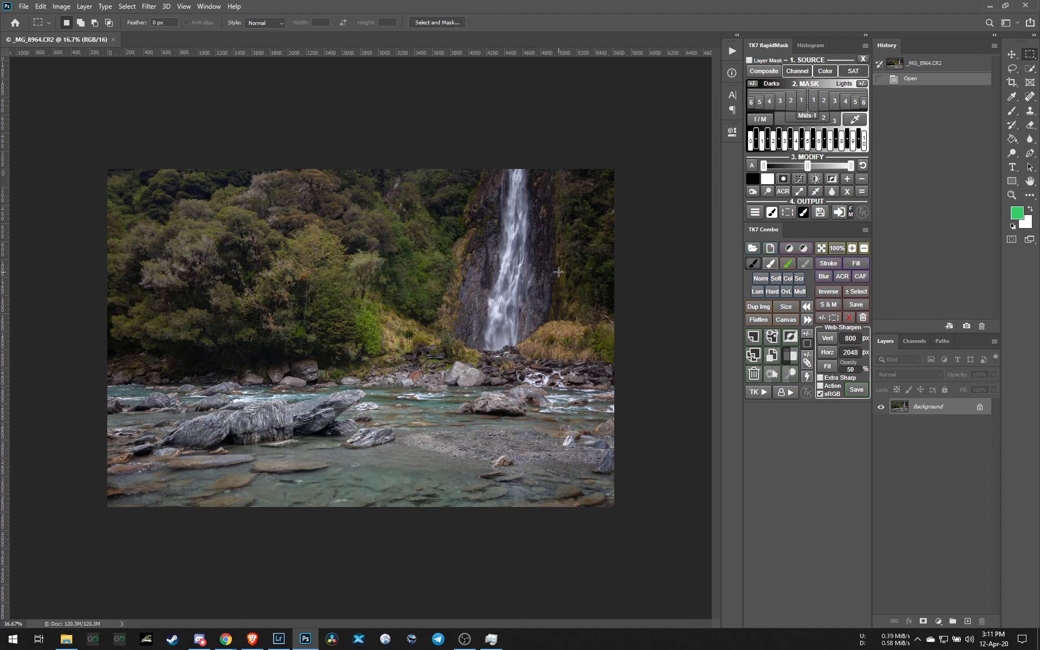
Close the TK7 RapidMask and TK7 Combo panels and group the Histogram panel with History.
right_click(766, 44)
left_click(781, 49)
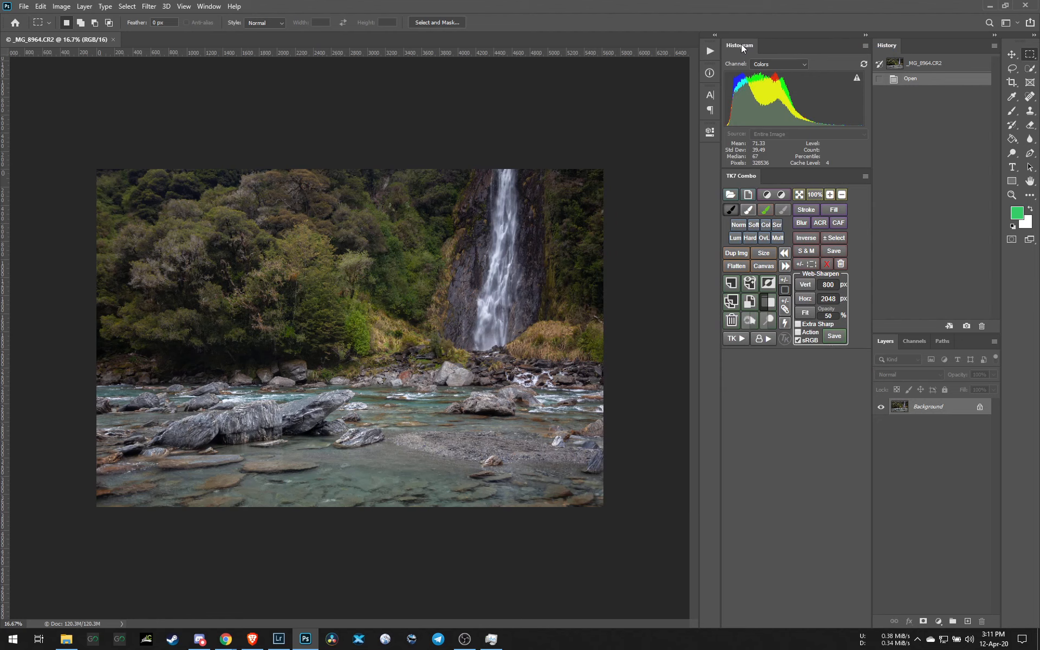
left_click_drag(738, 45, 906, 46)
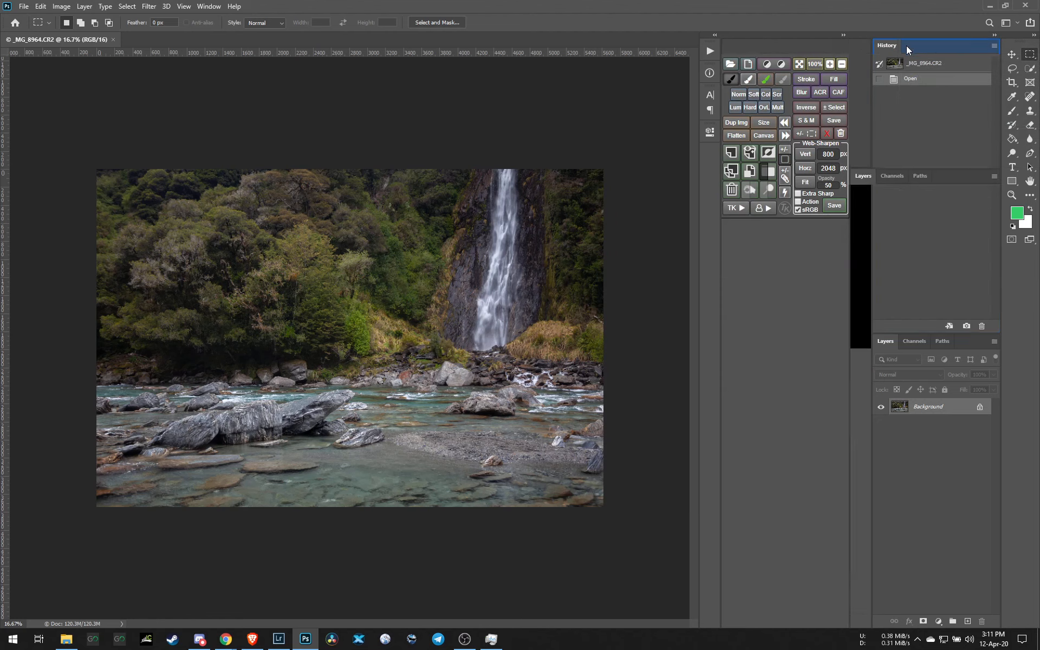
left_click(758, 65)
right_click(741, 44)
left_click(772, 50)
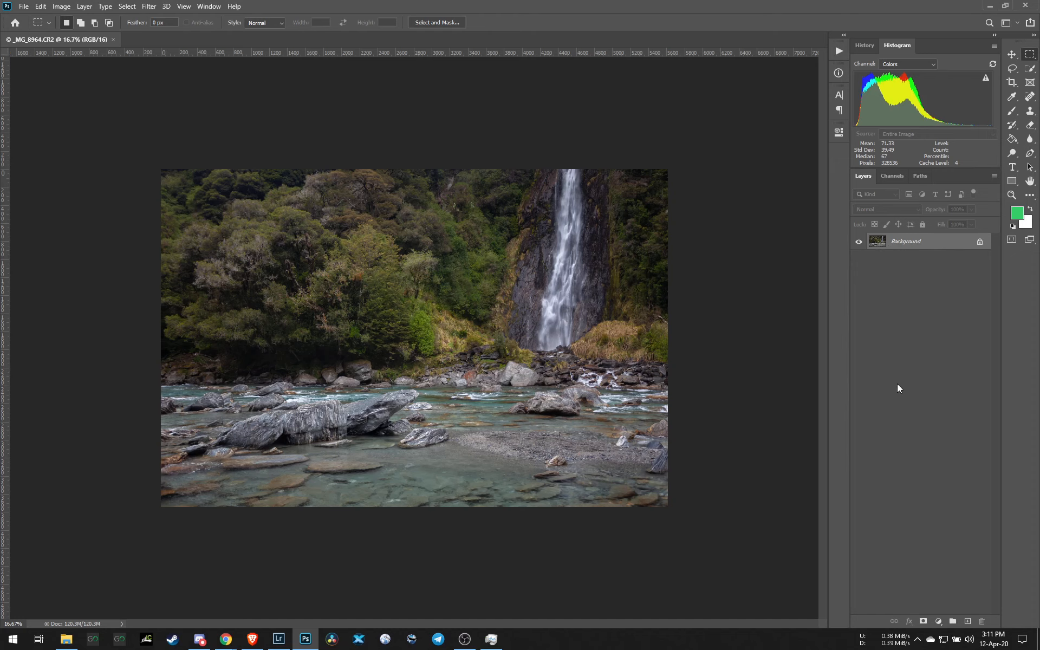
Duplicate the Background layer and add a Curves adjustment layer above the copy, with the edit history in view.
left_click_drag(967, 243, 968, 622)
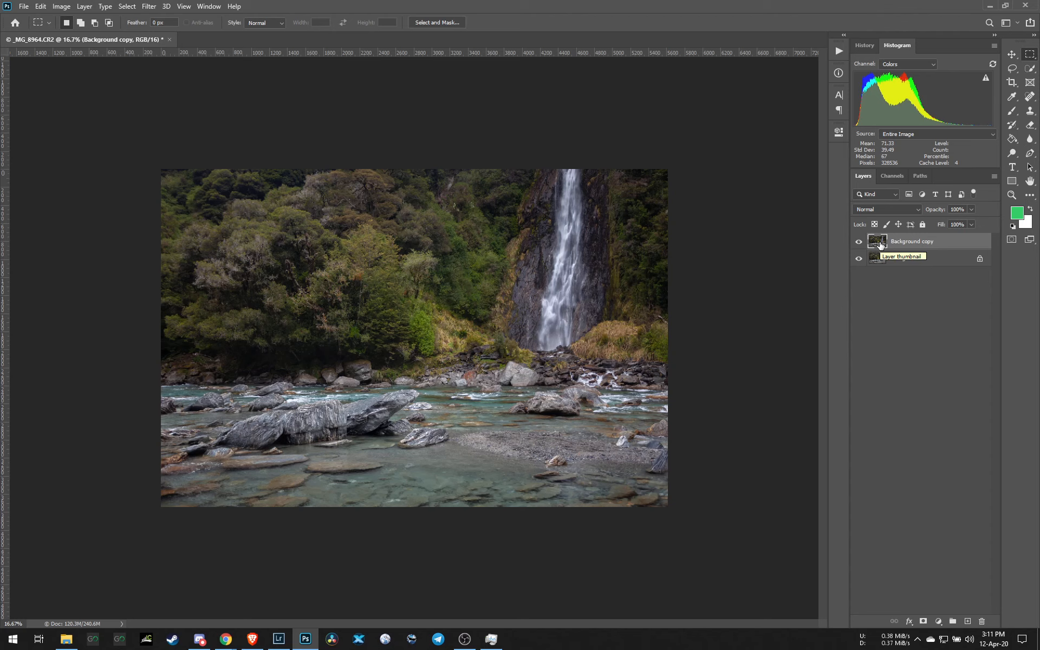
left_click(868, 45)
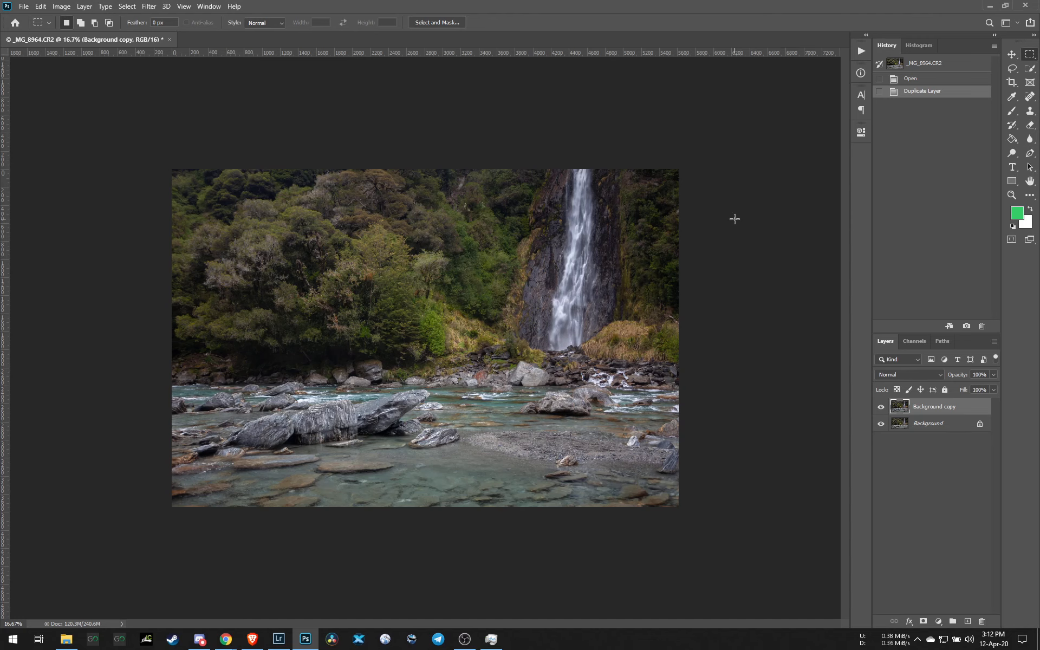
left_click(939, 621)
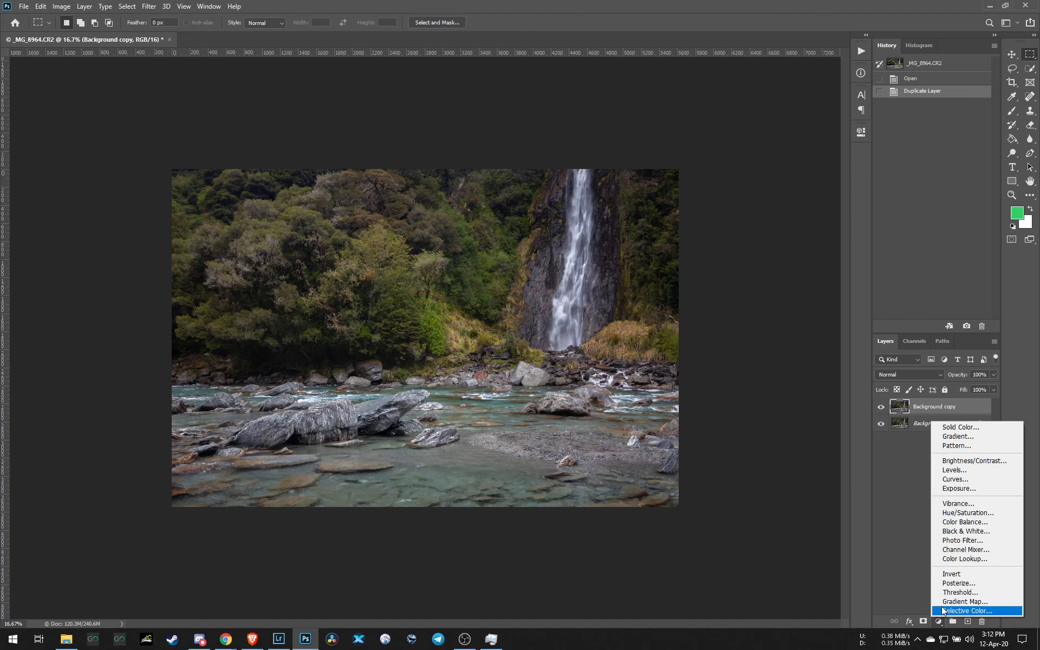
left_click(967, 483)
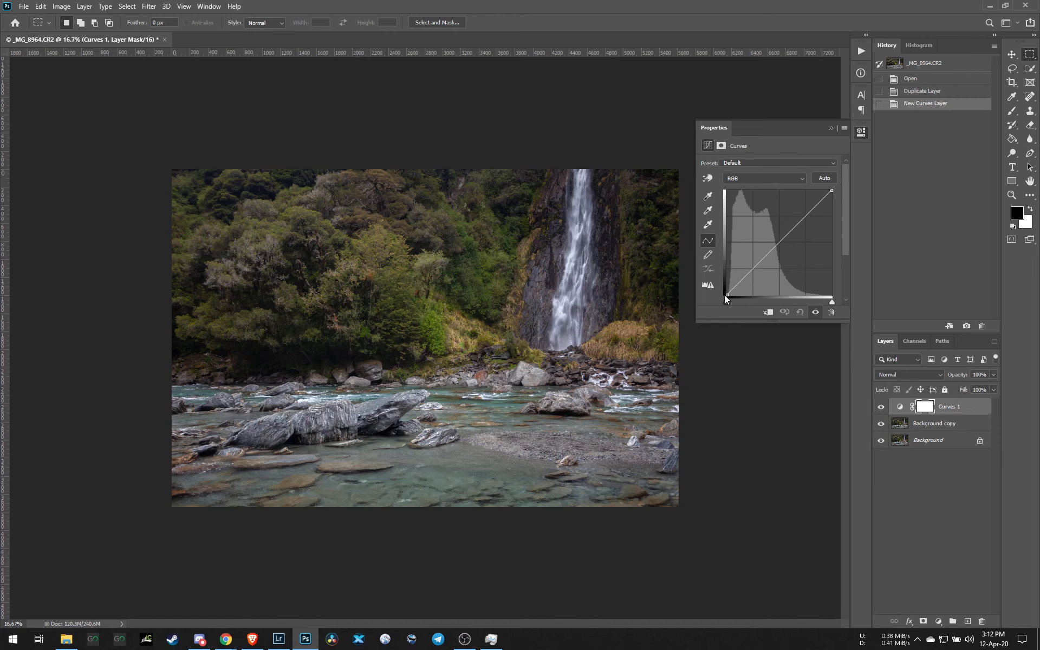
Add contrast on the RGB curve by anchoring a highlight point and slightly lowering a shadow point, and collapse the curve's properties.
left_click(754, 270)
left_click_drag(754, 270, 755, 269)
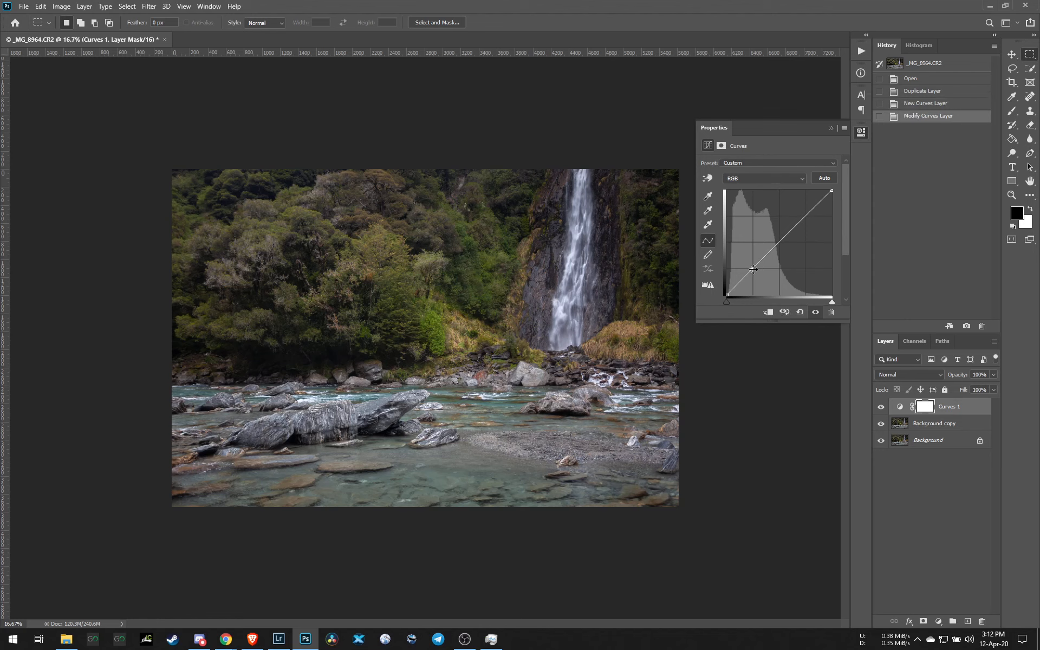
left_click(805, 215)
left_click_drag(752, 269, 755, 272)
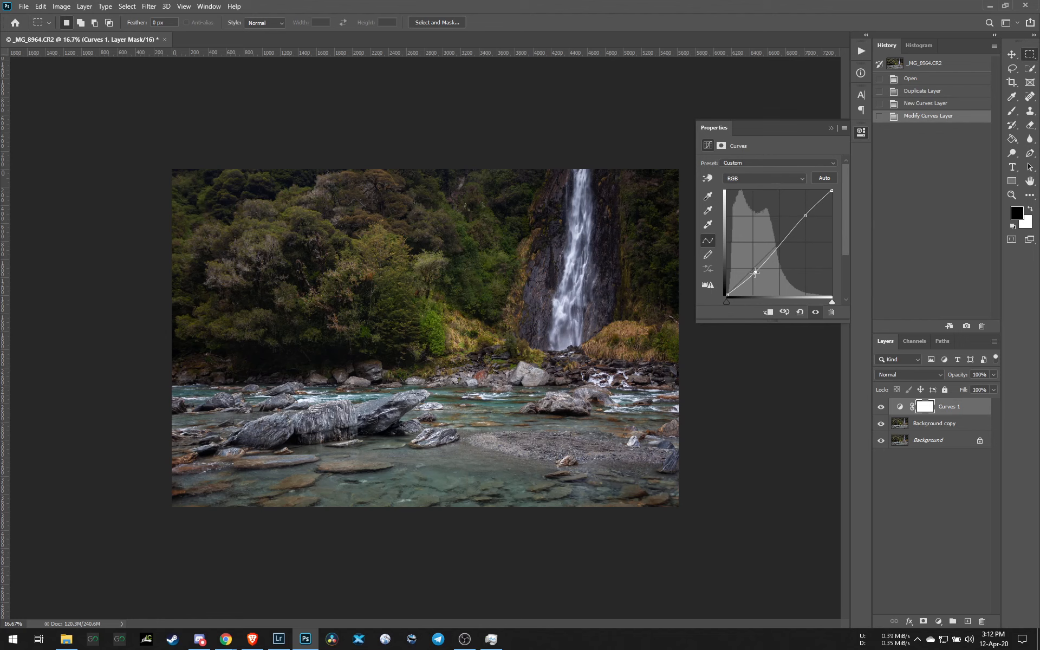
left_click_drag(755, 272, 755, 272)
left_click(831, 129)
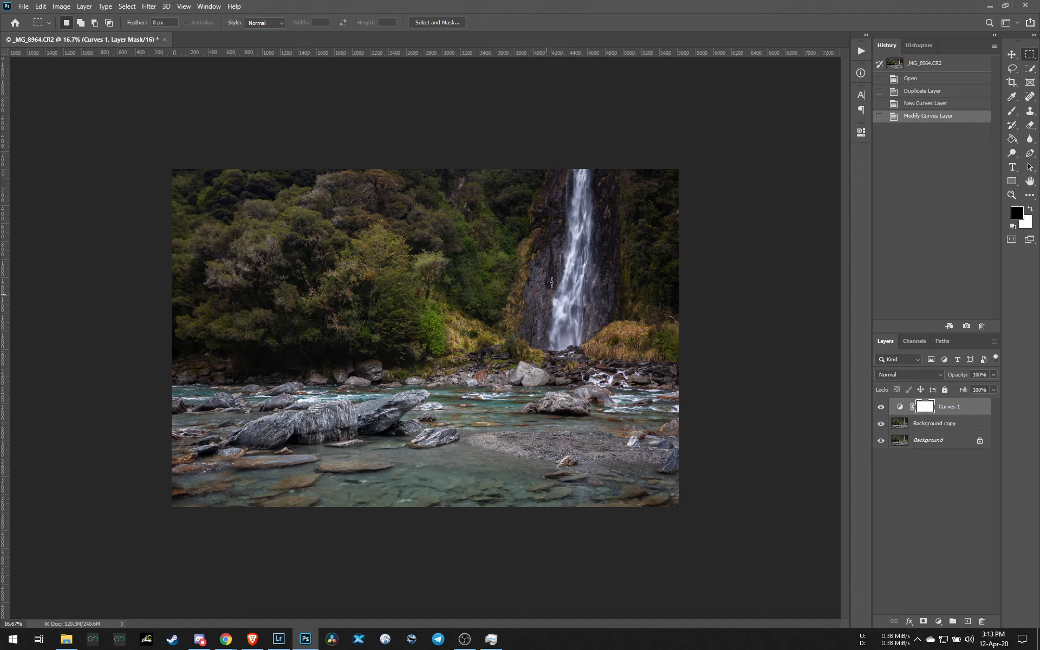
Add a second Curves adjustment layer, lower the upper midtones of its RGB curve to darken the photo, and invert its mask to black.
left_click(940, 621)
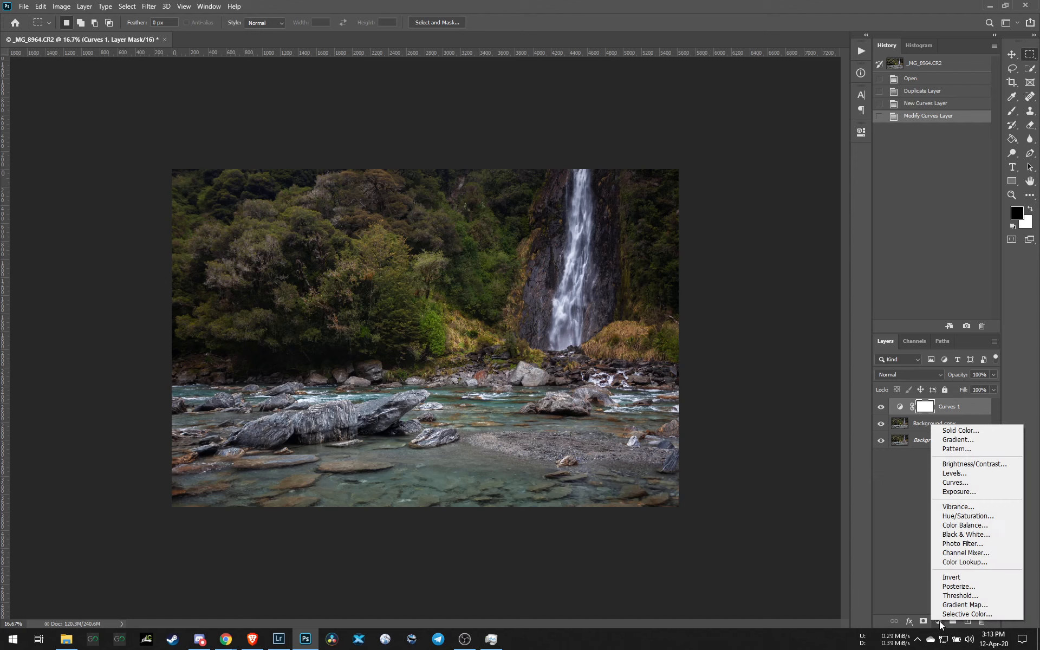
left_click(978, 486)
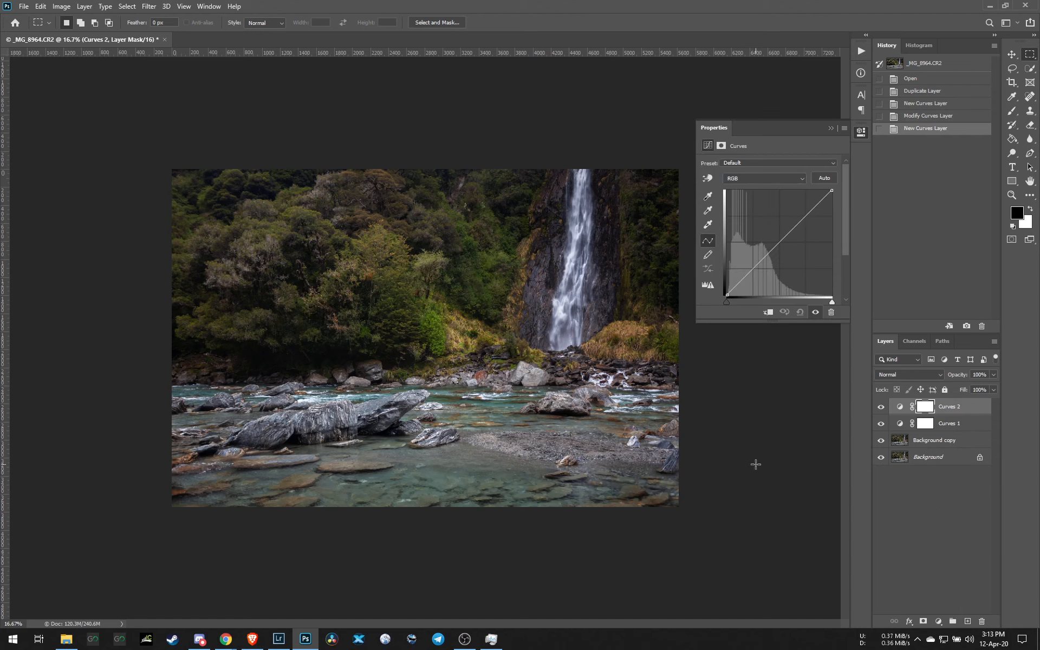
left_click(780, 244)
left_click_drag(781, 245, 782, 248)
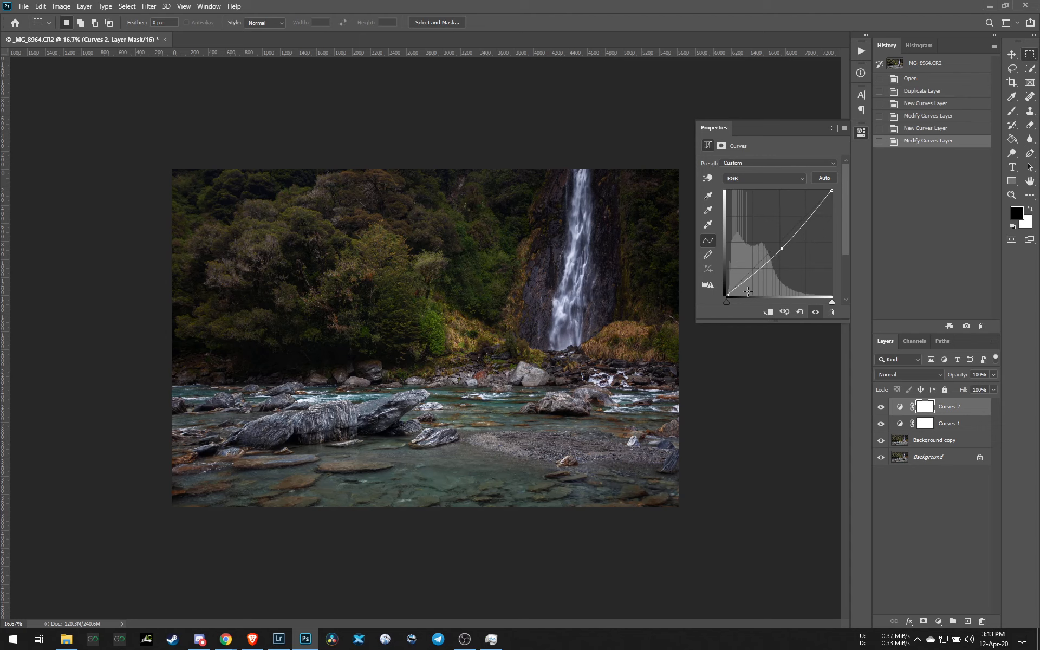
left_click(830, 129)
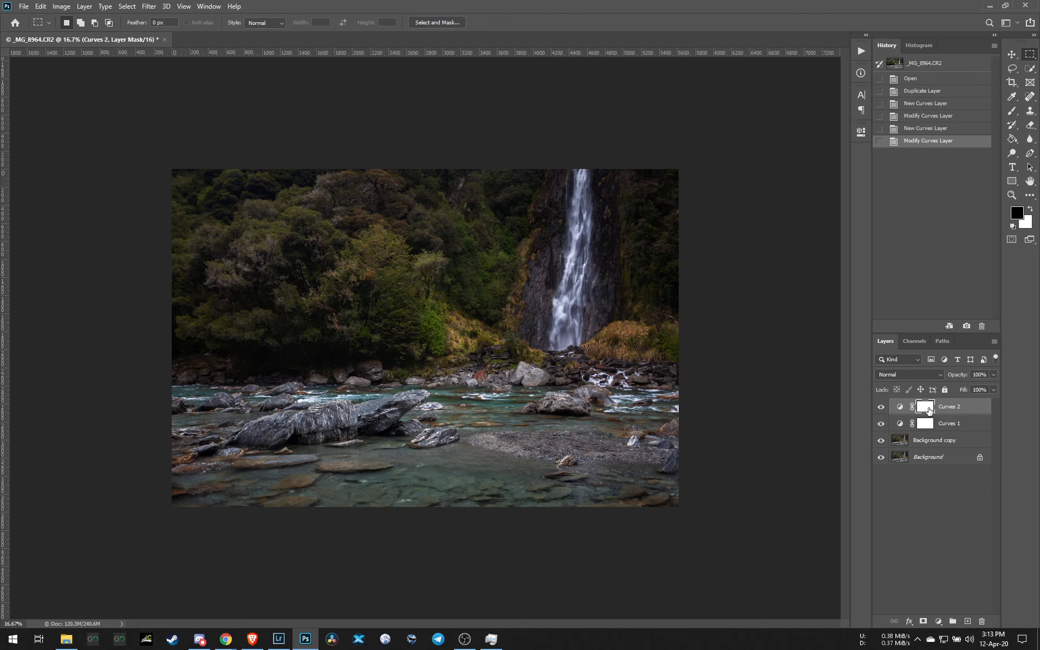
key("ctrl+i")
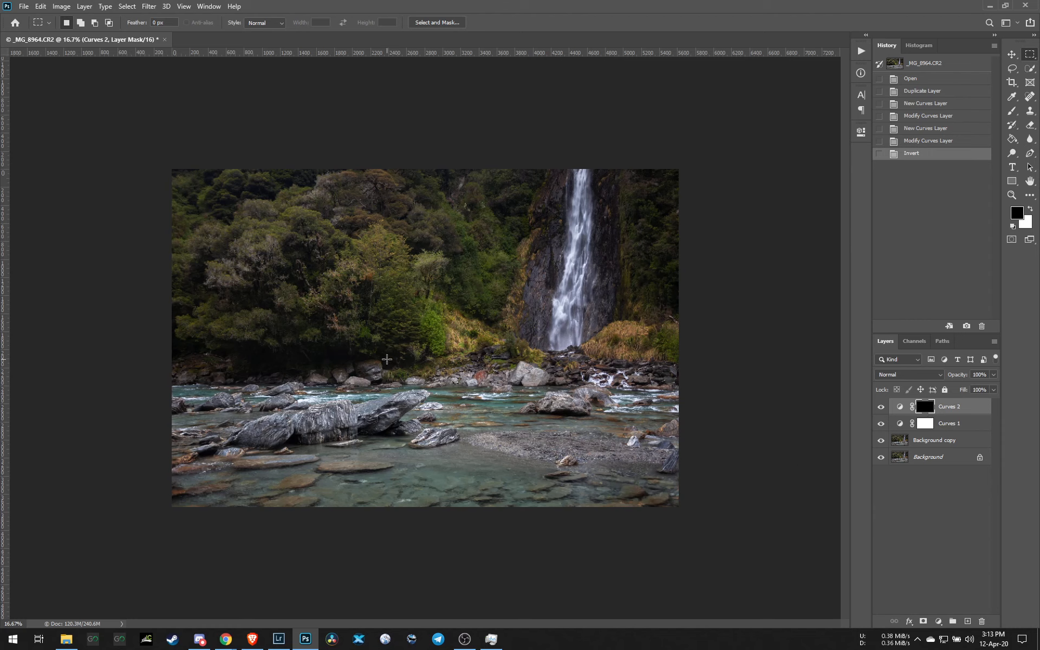
Set up the Brush tool at 1500 px with 30% opacity and 29% flow, using white as the foreground colour.
key("b")
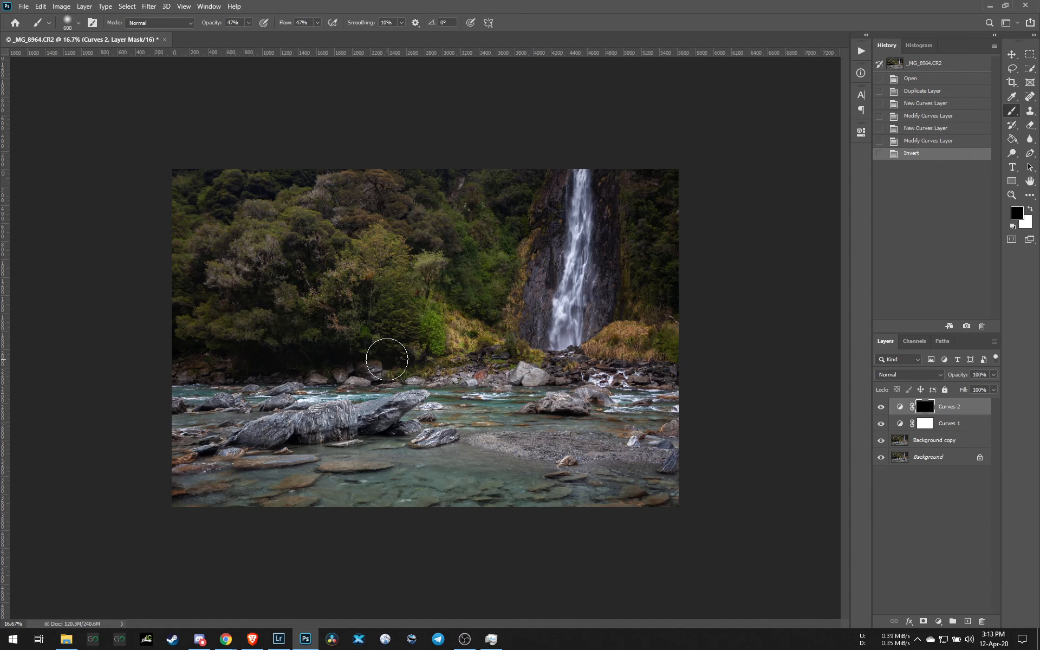
key("bracketleft")
key("bracketleft")
key("bracketright")
key("bracketright")
key("bracketright")
left_click_drag(285, 25, 210, 26)
left_click_drag(287, 27, 284, 25)
key("bracketright")
key("bracketright")
key("bracketright")
key("bracketright")
key("bracketright")
key("bracketright")
key("bracketright")
key("bracketright")
left_click_drag(247, 191, 195, 205)
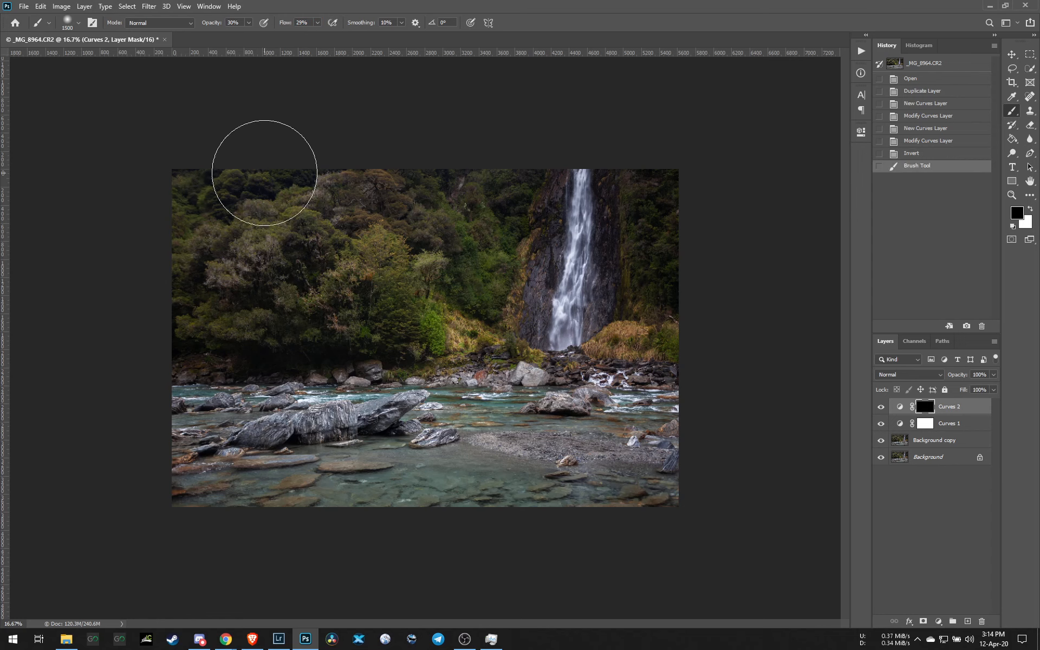
left_click(1032, 210)
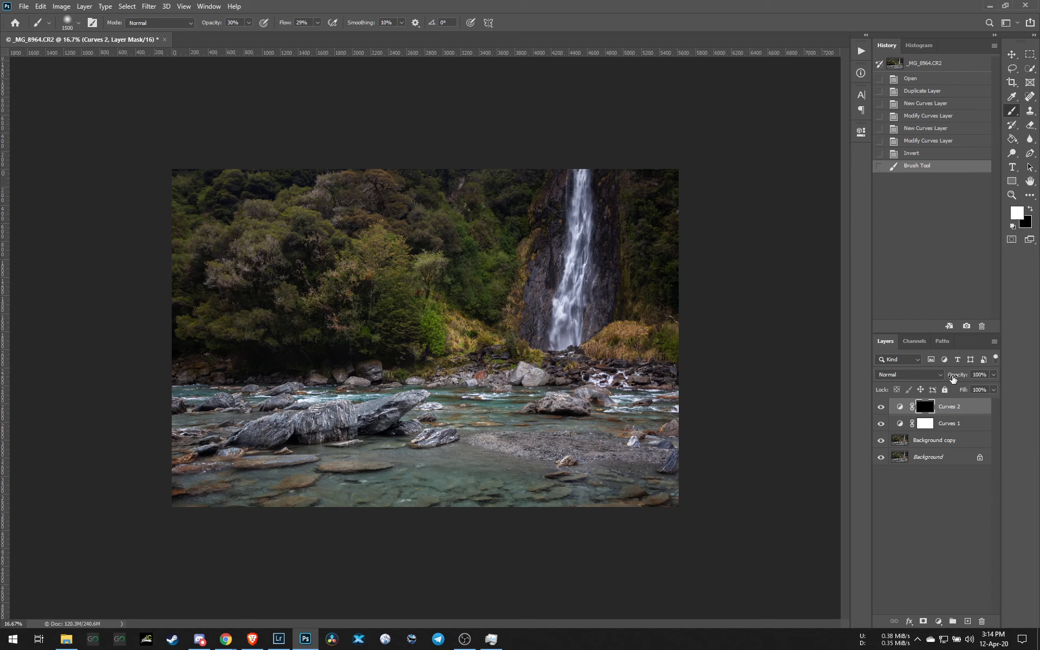
Paint white on the Curves 2 mask over the forest and river along the photo's left edge to darken them.
mouse_move(268, 274)
left_mouse_down()
mouse_move(227, 176)
mouse_move(186, 209)
mouse_move(191, 292)
left_mouse_up()
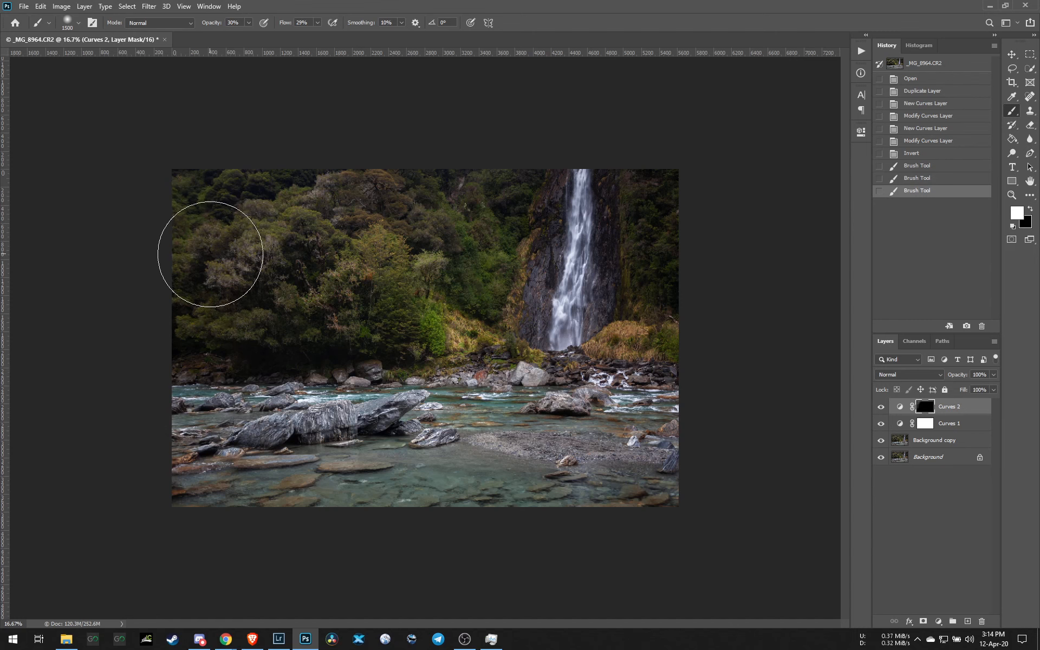
mouse_move(207, 254)
left_mouse_down()
mouse_move(195, 283)
mouse_move(232, 448)
left_mouse_up()
mouse_move(189, 502)
left_mouse_down()
mouse_move(362, 508)
mouse_move(276, 517)
mouse_move(170, 411)
mouse_move(206, 390)
left_mouse_up()
mouse_move(217, 379)
left_mouse_down()
mouse_move(239, 360)
mouse_move(186, 482)
mouse_move(394, 533)
left_mouse_up()
mouse_move(198, 432)
left_mouse_down()
mouse_move(219, 276)
mouse_move(286, 179)
mouse_move(164, 230)
left_mouse_up()
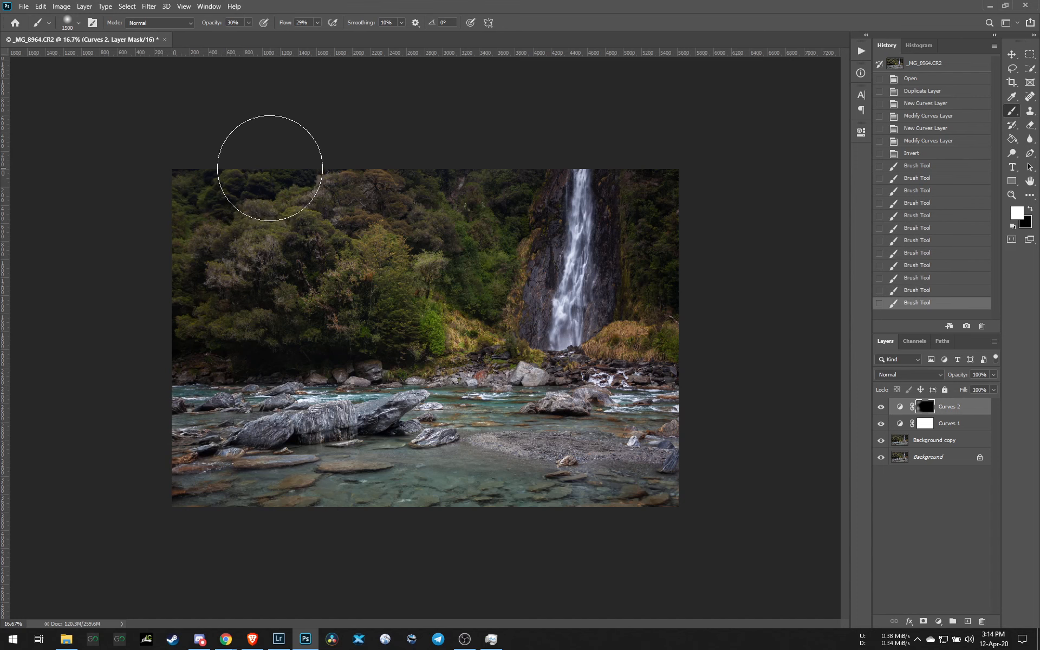
left_click_drag(270, 168, 159, 266)
left_click_drag(210, 213, 145, 342)
left_click_drag(248, 185, 281, 154)
left_click_drag(276, 163, 162, 354)
mouse_move(176, 358)
left_mouse_down()
mouse_move(178, 374)
mouse_move(195, 373)
left_mouse_up()
mouse_move(195, 372)
left_mouse_down()
mouse_move(169, 417)
mouse_move(248, 396)
left_mouse_up()
left_click_drag(170, 469, 233, 488)
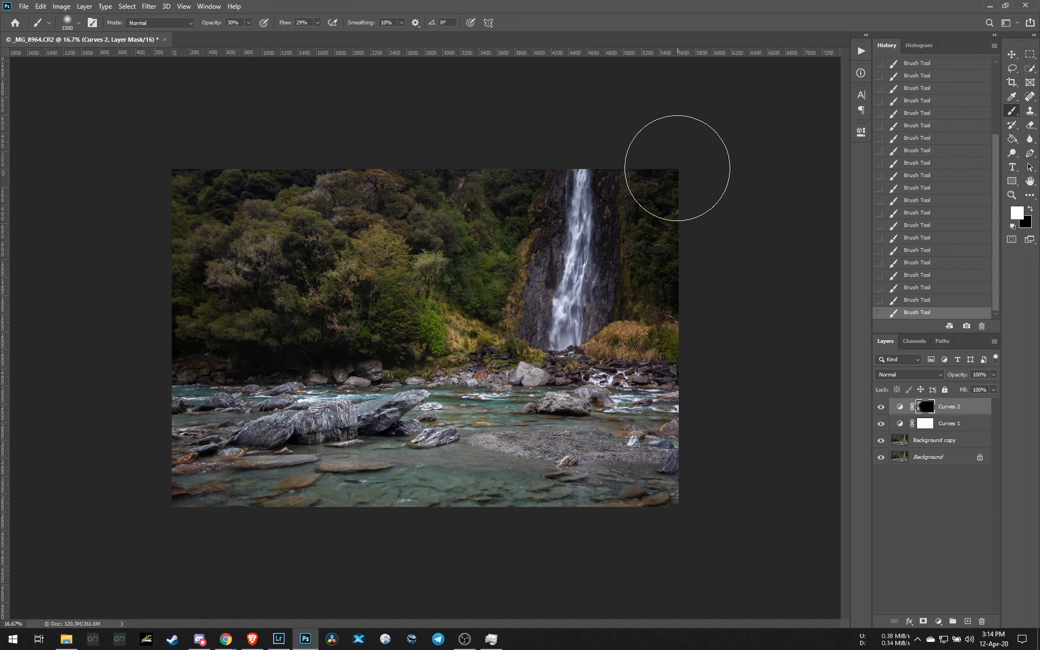
Darken the forest along the photo's right edge by painting white on the Curves 2 mask.
left_click_drag(678, 169, 679, 258)
left_click_drag(680, 199, 678, 325)
mouse_move(678, 319)
left_mouse_down()
mouse_move(665, 257)
mouse_move(632, 201)
left_mouse_up()
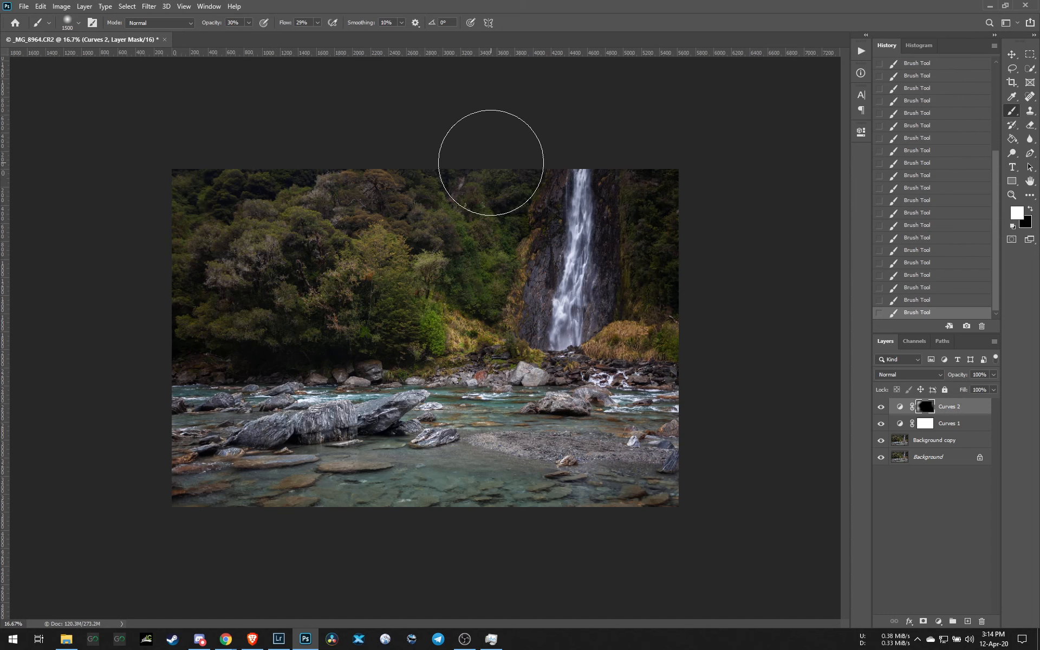
Darken the upper trees just left of the waterfall on the Curves 2 mask with an 1100 px brush, and compare with the layer hidden.
key("bracketleft")
key("bracketleft")
key("bracketleft")
key("bracketleft")
left_click_drag(500, 172, 499, 215)
mouse_move(499, 215)
left_mouse_down()
mouse_move(505, 187)
mouse_move(484, 234)
mouse_move(488, 206)
mouse_move(503, 230)
mouse_move(454, 185)
left_mouse_up()
mouse_move(454, 184)
left_mouse_down()
mouse_move(489, 220)
mouse_move(461, 192)
left_mouse_up()
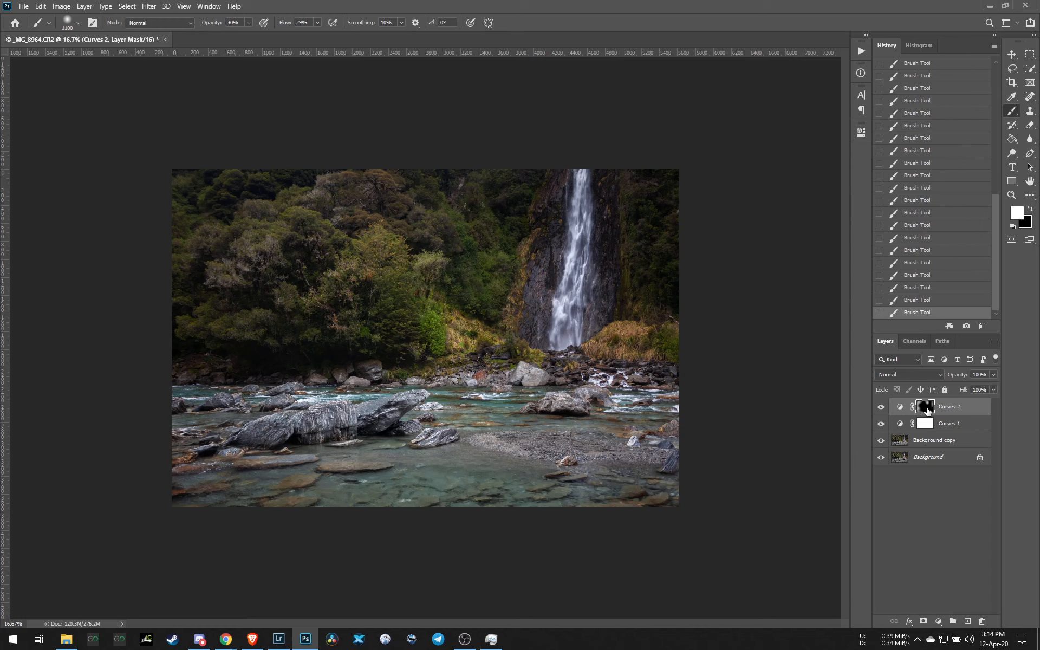
left_click(881, 408)
left_click(882, 407)
left_click(881, 407)
left_click(881, 408)
Add a third Curves adjustment layer, raise its highlights with a shadow point holding the darks, and invert its mask to black.
left_click(939, 622)
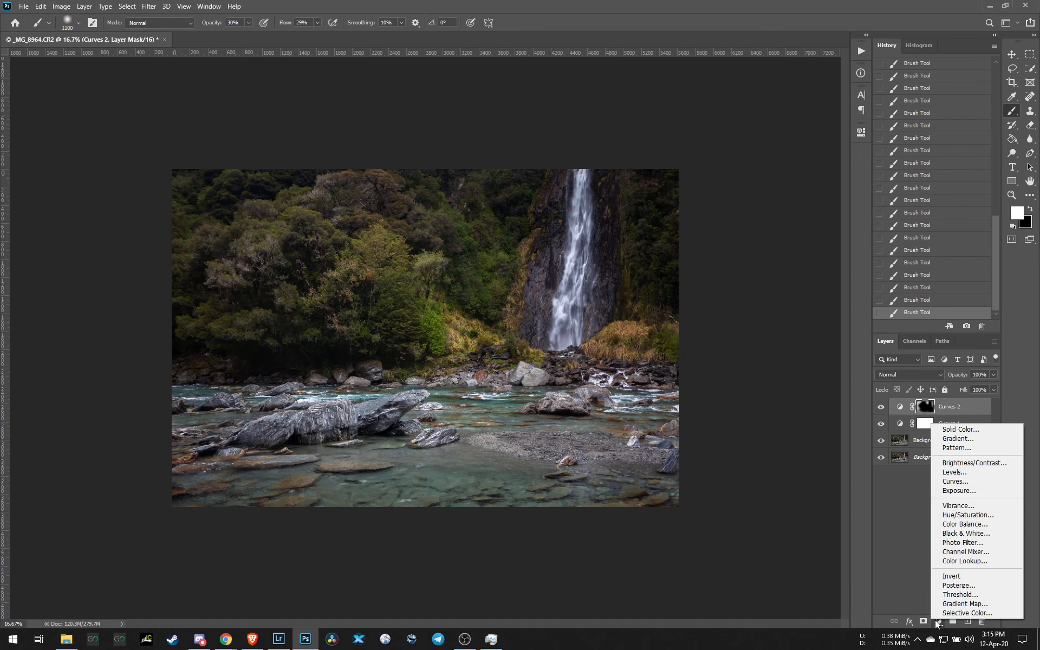
left_click(956, 481)
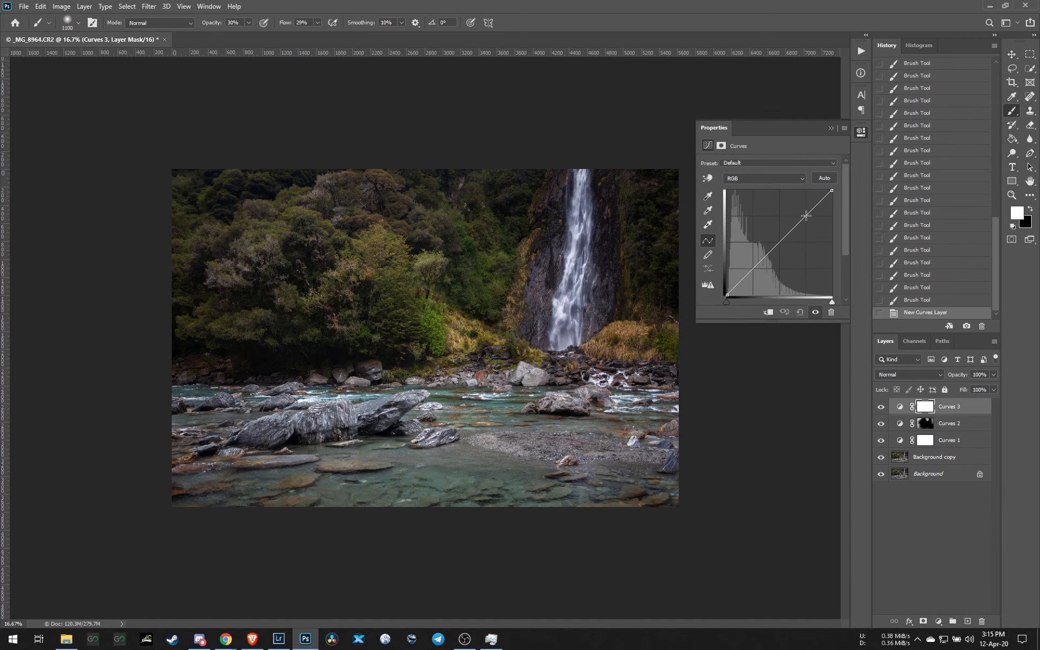
left_click_drag(806, 215, 800, 215)
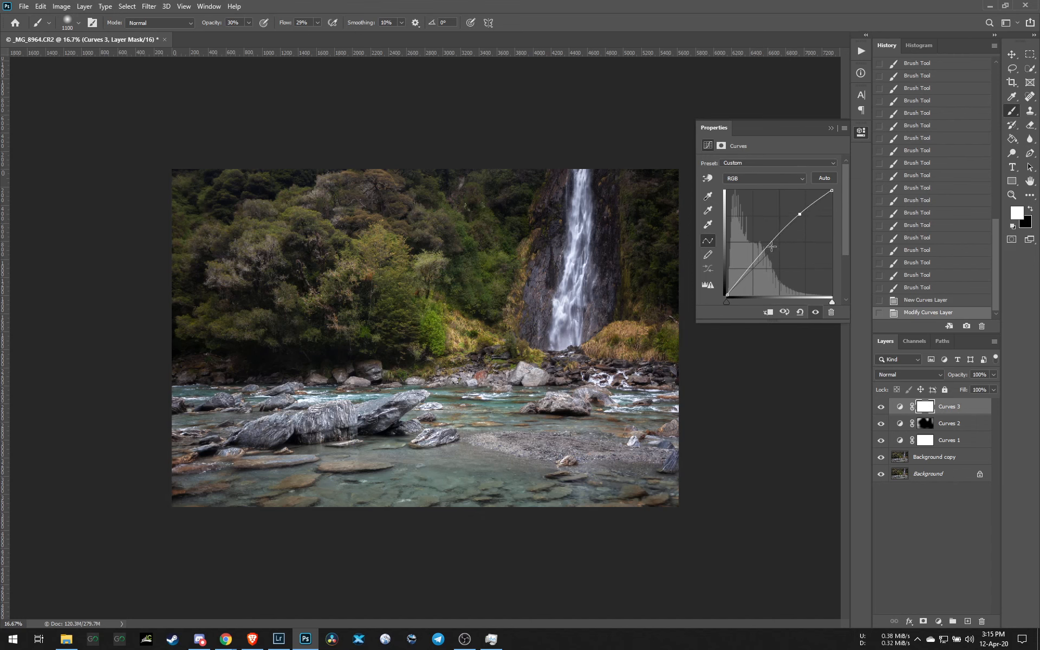
left_click_drag(754, 267, 753, 267)
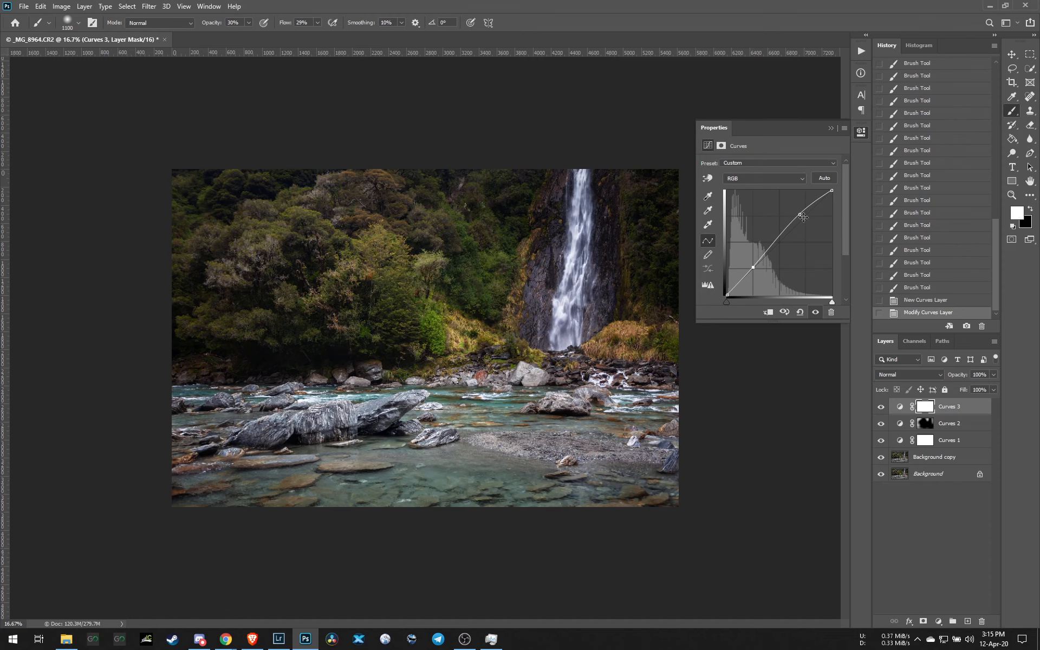
left_click_drag(800, 214, 799, 213)
left_click_drag(755, 268, 752, 266)
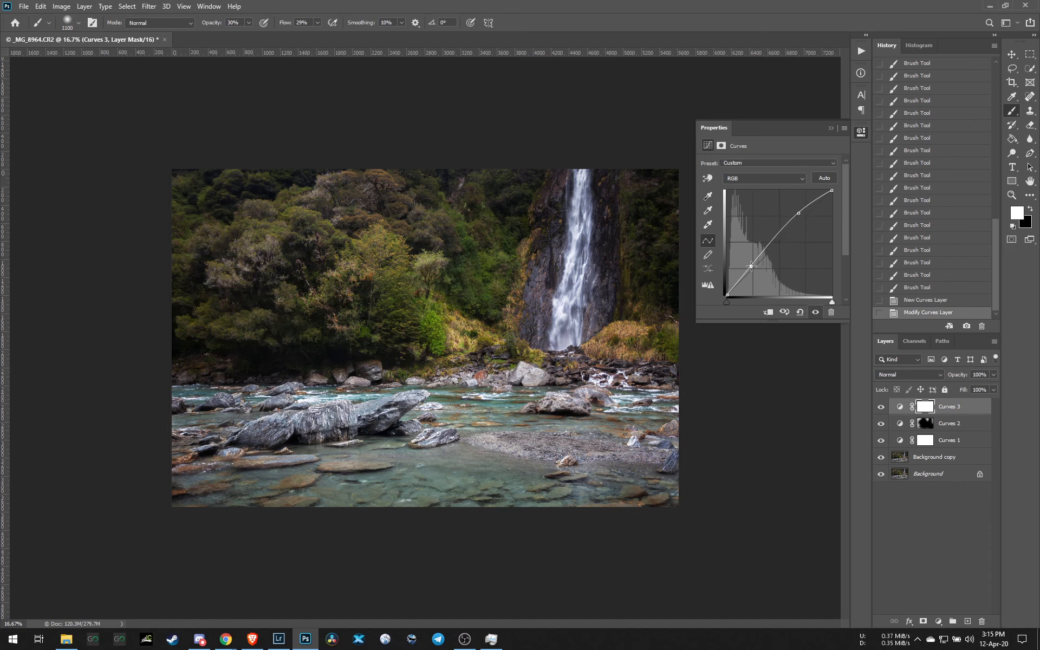
left_click(840, 129)
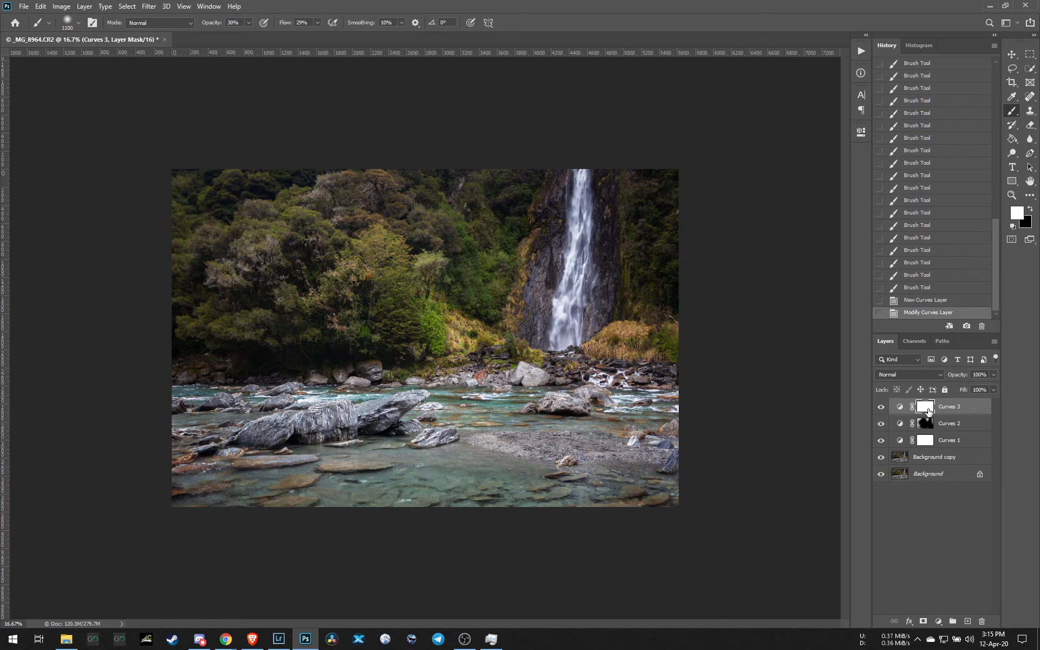
key("ctrl+i")
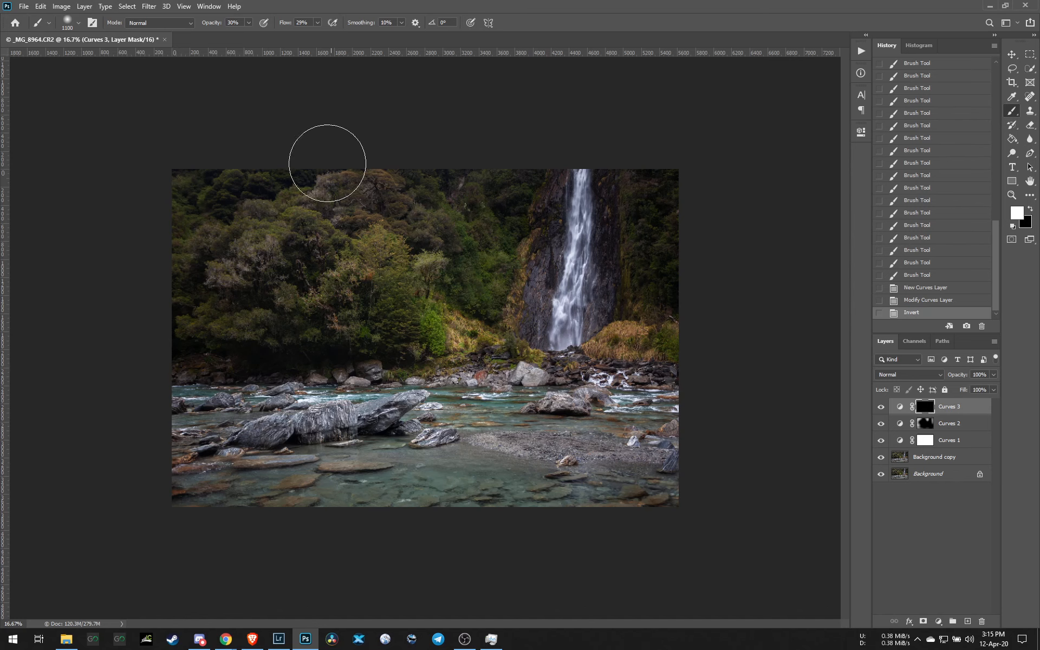
Brighten the top and sides of the large central tree by painting white on the Curves 3 mask with a 500 px brush.
key("bracketleft")
key("bracketleft")
key("bracketleft")
key("bracketleft")
key("bracketleft")
key("bracketleft")
left_click_drag(387, 242, 371, 251)
left_click_drag(319, 281, 347, 274)
left_click_drag(393, 267, 426, 265)
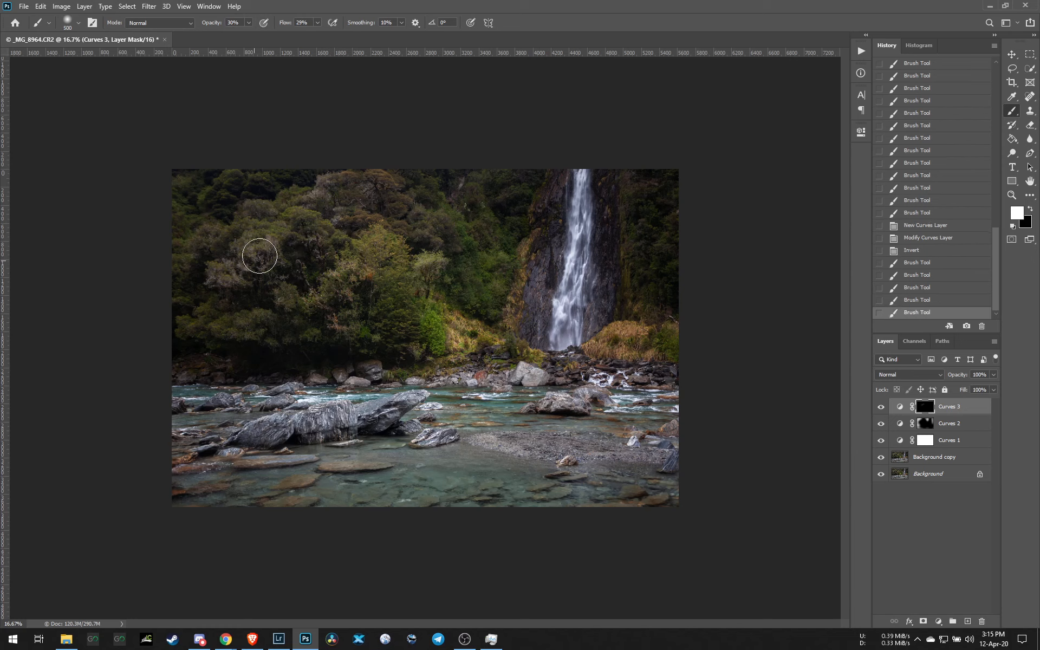
Brighten the pale tree crowns in the left and upper forest by painting white on the Curves 3 mask.
mouse_move(260, 256)
left_mouse_down()
mouse_move(258, 247)
mouse_move(239, 259)
left_mouse_up()
left_click_drag(239, 259, 228, 279)
left_click_drag(279, 234, 287, 227)
left_click_drag(304, 210, 317, 196)
left_click_drag(251, 247, 347, 238)
left_click_drag(367, 194, 376, 198)
left_click_drag(370, 233, 363, 245)
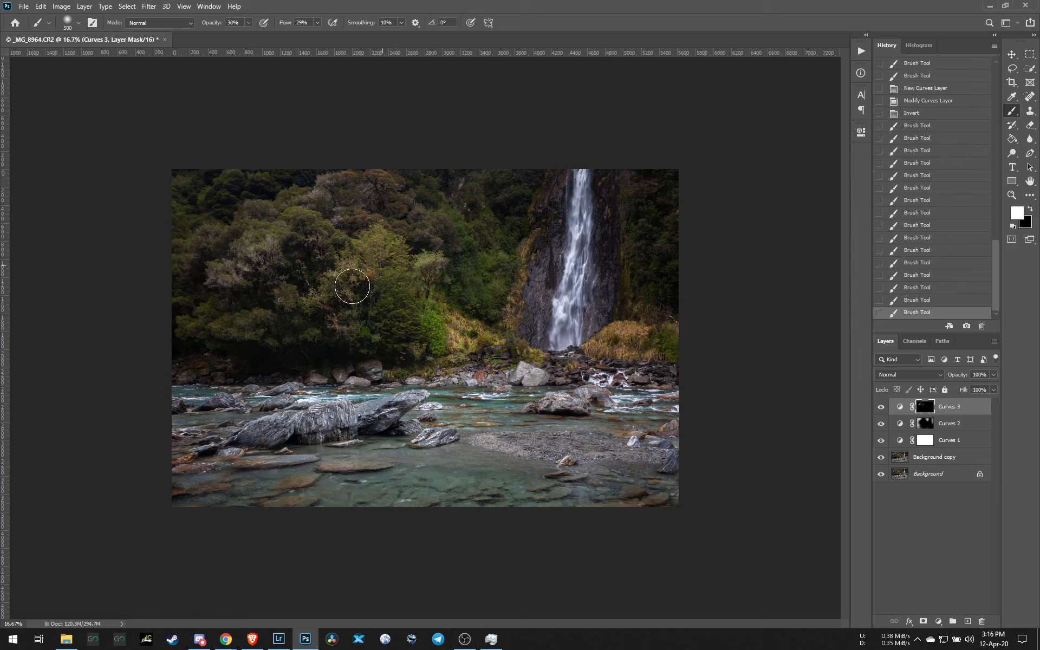
Brighten the lower central tree and the small tree to its right on the Curves 3 mask, using a slightly larger brush.
left_click_drag(353, 286, 353, 281)
mouse_move(353, 293)
left_mouse_down()
mouse_move(354, 304)
mouse_move(417, 316)
left_mouse_up()
key("]")
left_click_drag(418, 262, 426, 227)
mouse_move(426, 221)
left_mouse_down()
mouse_move(433, 235)
mouse_move(396, 268)
left_mouse_up()
Brighten the waterfall along its full height by painting white on the Curves 3 mask with an 800 px brush.
key("]")
key("]")
mouse_move(563, 163)
left_mouse_down()
mouse_move(563, 244)
mouse_move(580, 282)
left_mouse_up()
left_click_drag(581, 213, 563, 327)
left_click_drag(594, 184, 591, 297)
left_click_drag(593, 213, 553, 318)
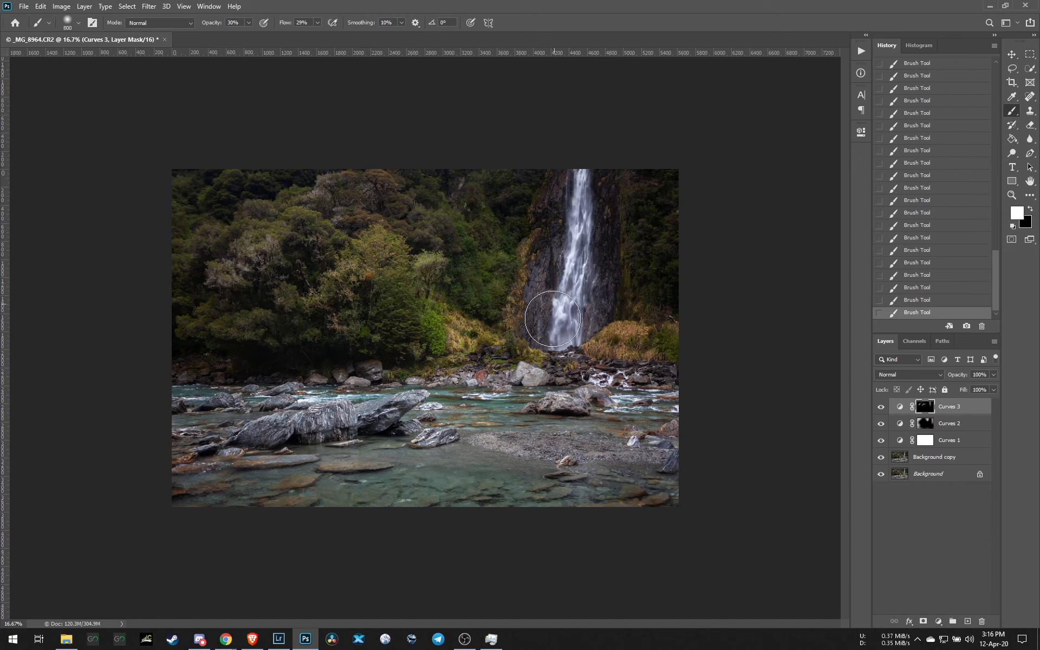
left_click_drag(561, 230, 542, 325)
Reduce the brush to 500 px and compare the photo with and without the Curves 3 layer.
key("[")
key("[")
key("[")
left_click(880, 410)
left_click(880, 410)
left_click(880, 410)
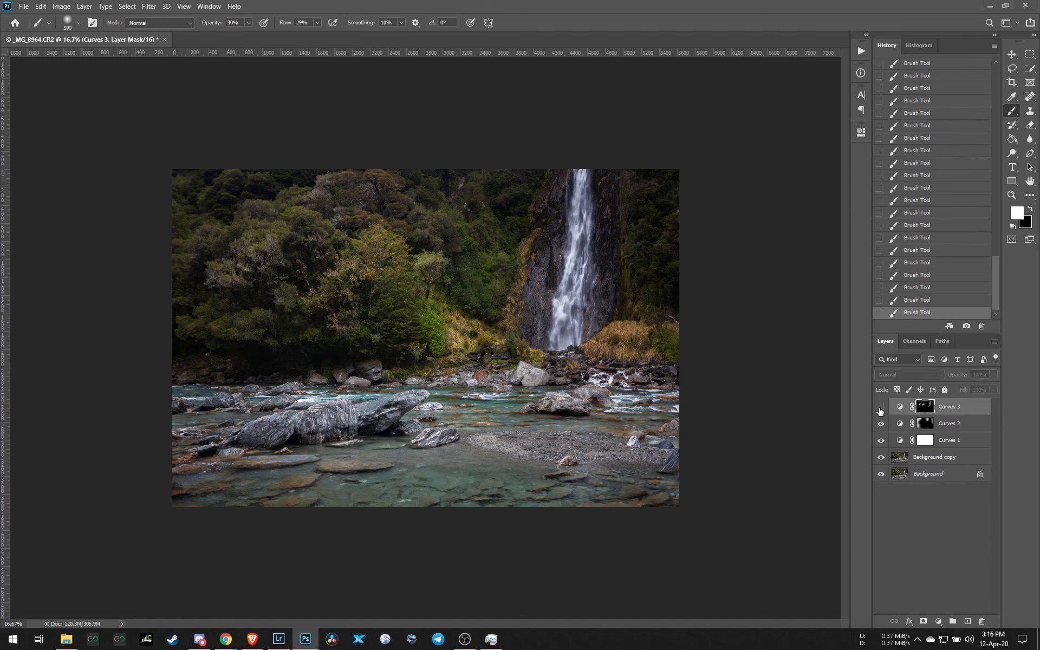
left_click(880, 410)
left_click(880, 410)
left_click(880, 411)
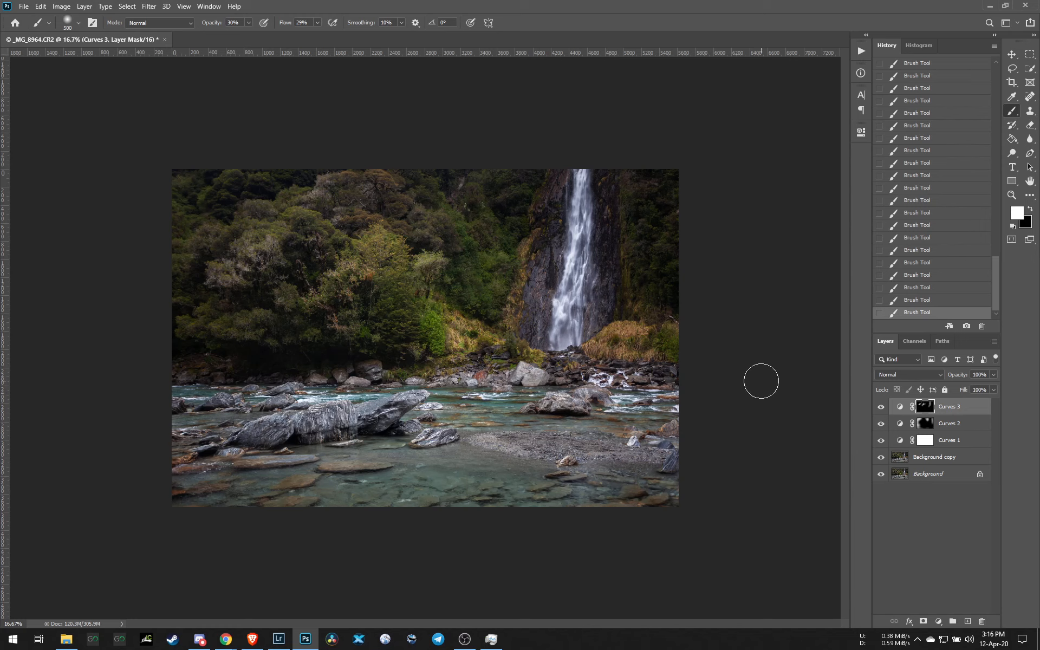
Add a black Solid Color fill layer above the curves layers and invert its mask to black.
left_click(940, 623)
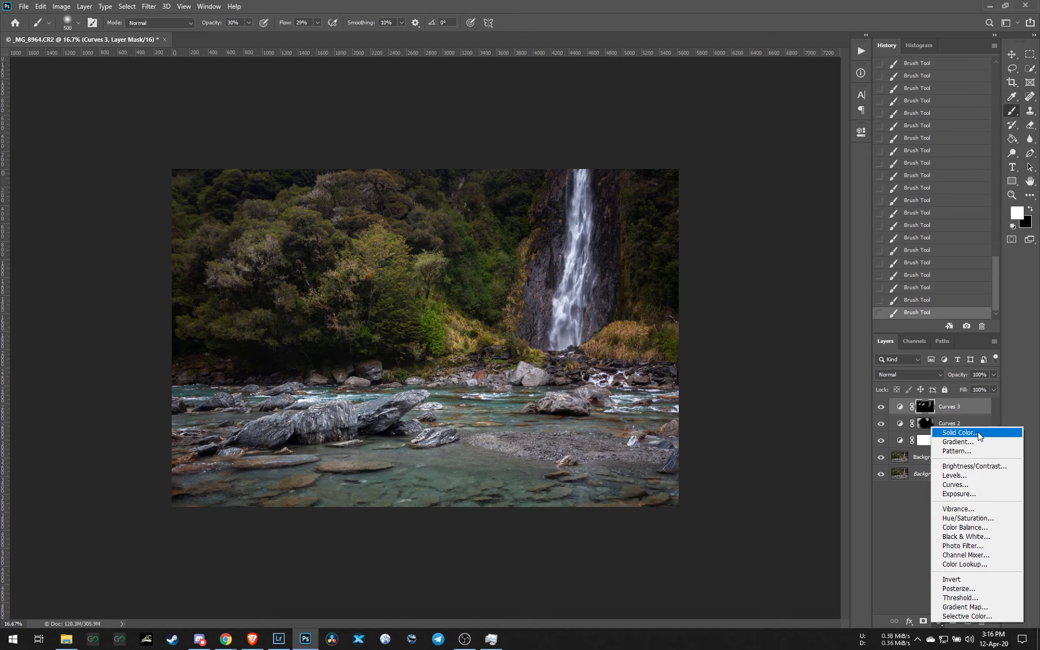
left_click(960, 432)
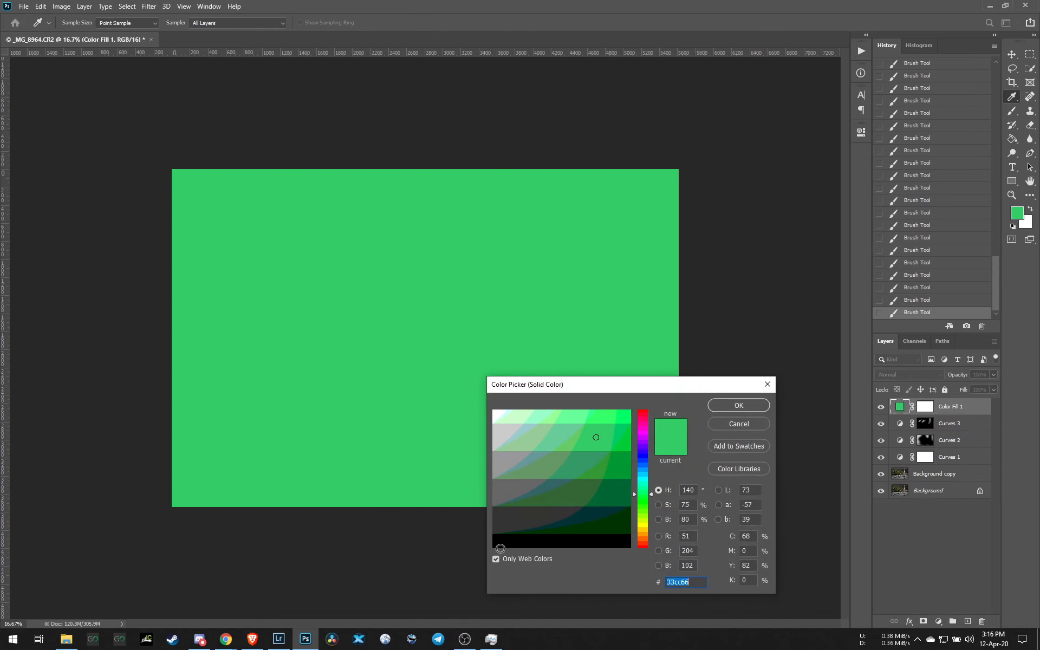
left_click(497, 545)
left_click(729, 406)
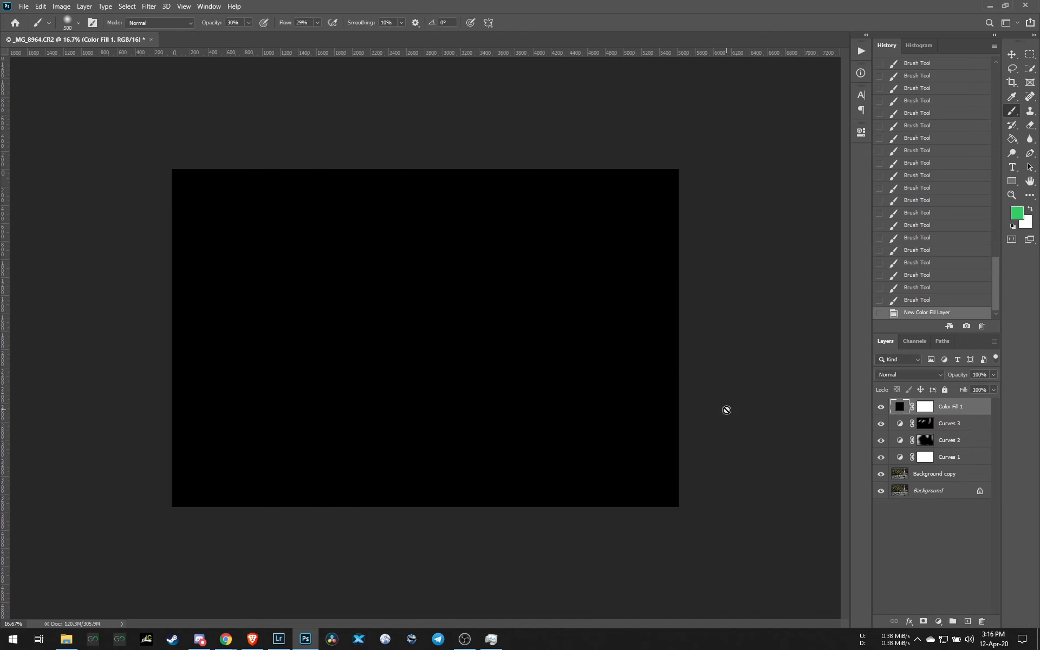
left_click(934, 413)
key("b")
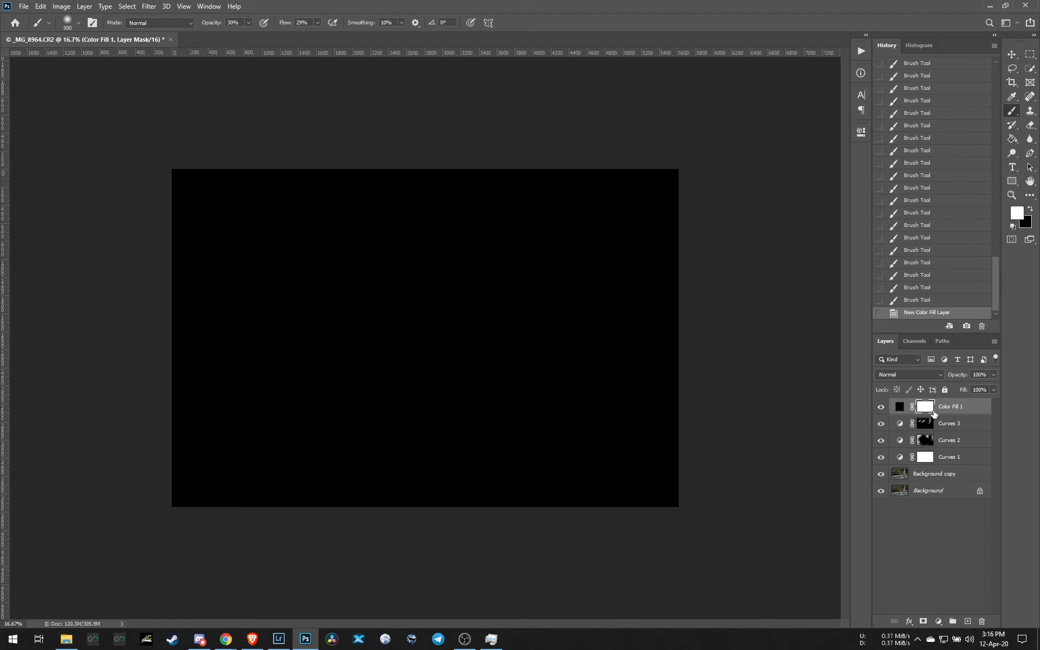
key("ctrl+i")
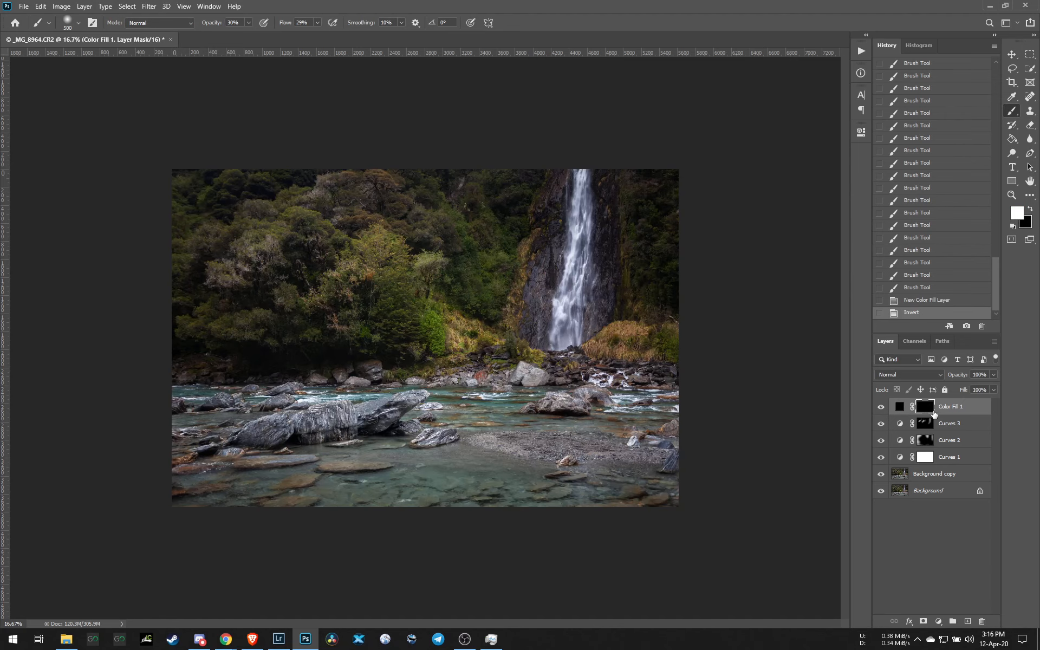
Darken the left and bottom edges of the photo by painting white on the Color Fill 1 mask with a much larger brush.
key("bracketright")
key("bracketright")
key("bracketright")
key("bracketright")
key("bracketright")
key("bracketright")
key("bracketright")
key("bracketright")
key("bracketright")
key("bracketright")
key("bracketright")
key("bracketright")
key("bracketright")
mouse_move(184, 240)
left_mouse_down()
mouse_move(181, 188)
mouse_move(172, 203)
mouse_move(202, 157)
mouse_move(201, 189)
mouse_move(112, 291)
mouse_move(220, 156)
mouse_move(160, 460)
left_mouse_up()
left_click_drag(157, 504, 509, 552)
Deepen the vignette along the whole bottom edge on the Color Fill 1 mask with a 2100 px brush.
key("bracketright")
key("bracketright")
key("bracketright")
left_click_drag(671, 513, 414, 582)
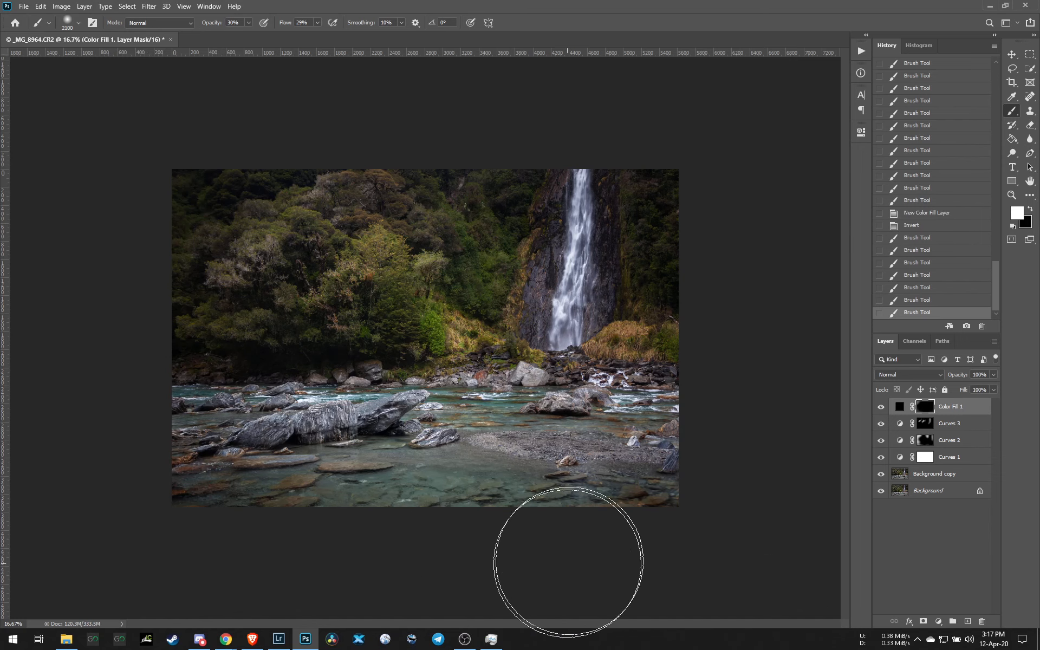
left_click_drag(569, 562, 156, 588)
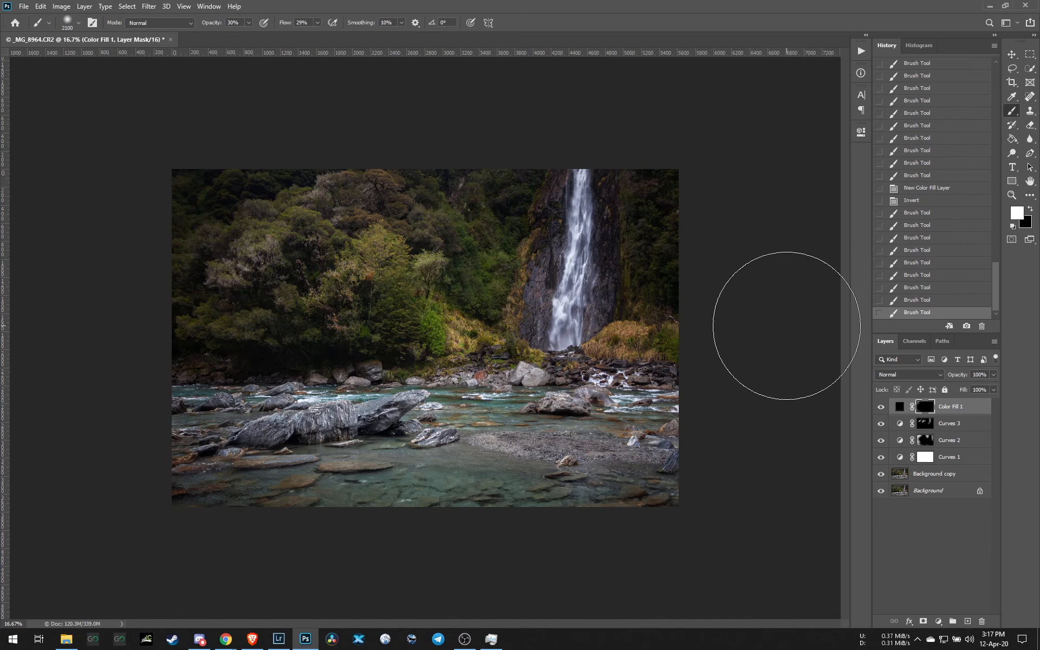
Reduce the brush to 1100 px and lower it to 22% opacity and 26% flow.
key("bracketleft")
key("bracketleft")
key("bracketleft")
key("bracketleft")
key("bracketleft")
key("bracketleft")
key("bracketleft")
key("bracketleft")
key("bracketleft")
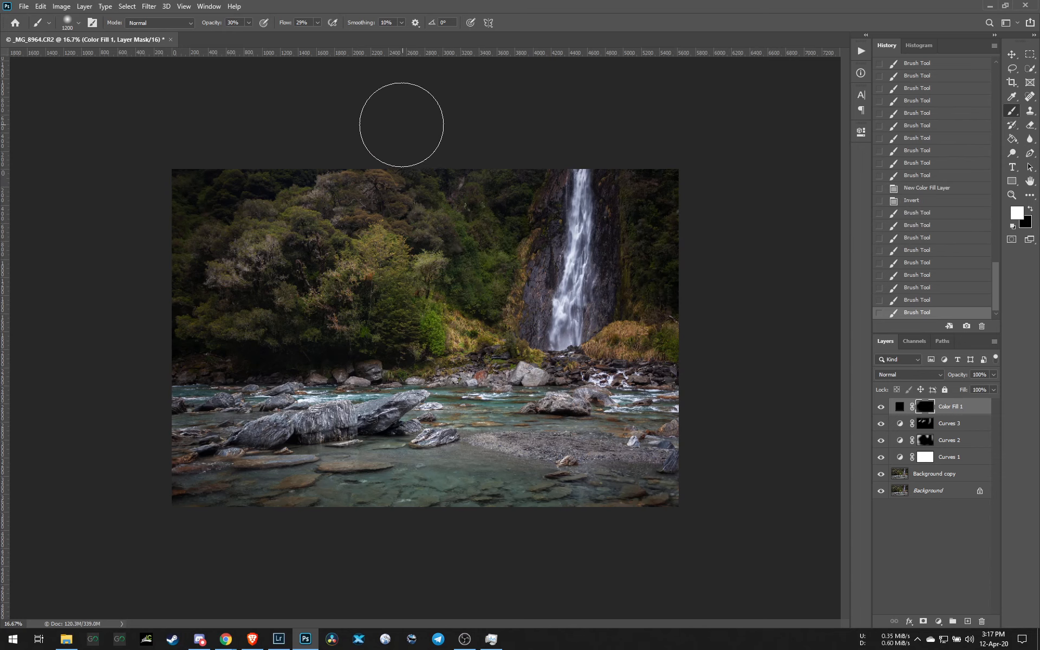
left_click_drag(219, 25, 213, 24)
left_click_drag(290, 27, 287, 26)
key("bracketleft")
Darken the forest between the trees and the waterfall by painting white on the Color Fill 1 mask with the 1100 px brush.
left_click(493, 193)
left_click(499, 205)
left_click(464, 184)
left_click(473, 248)
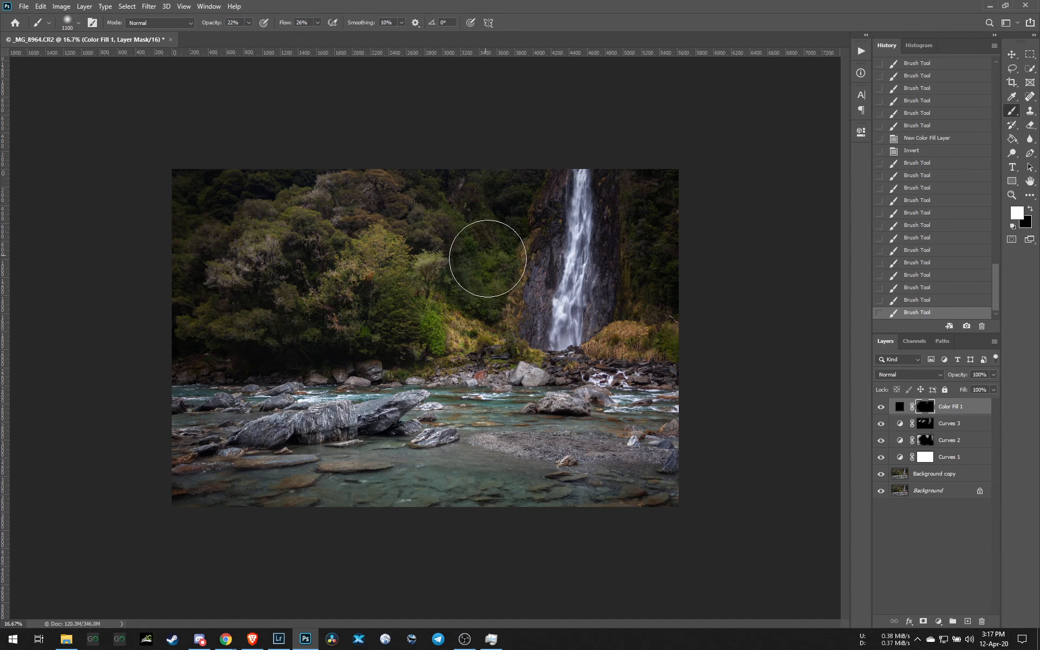
left_click(497, 278)
Darken the photo's upper-left corner and adjoining edges on the Color Fill 1 mask, starting with a 1000 px brush.
key("bracketleft")
left_click(171, 234)
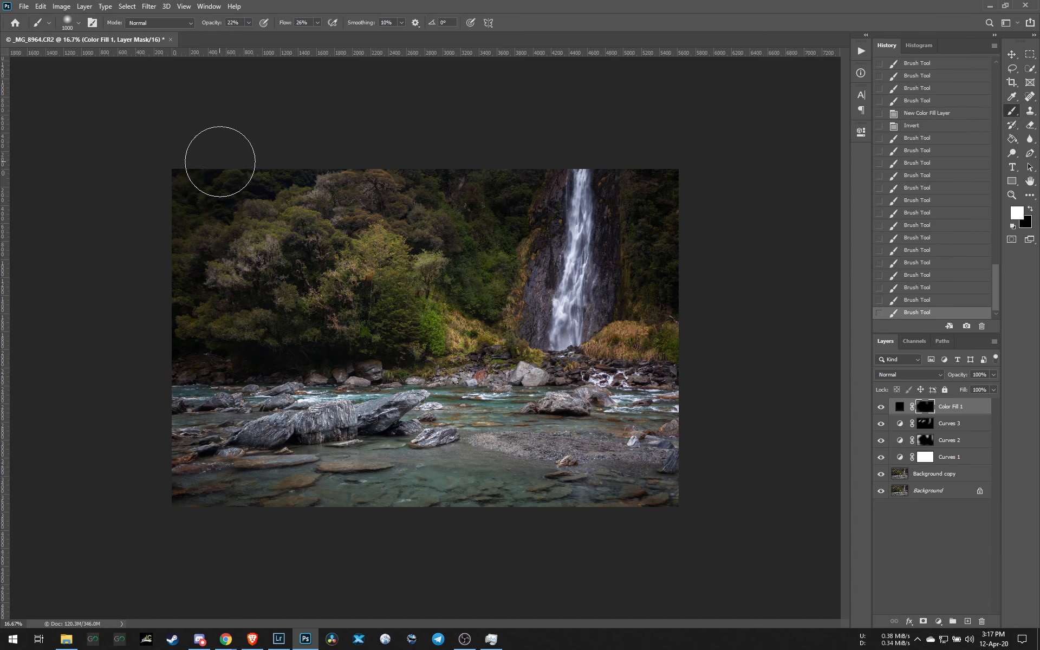
left_click(263, 157)
left_click(159, 254)
left_click(219, 218)
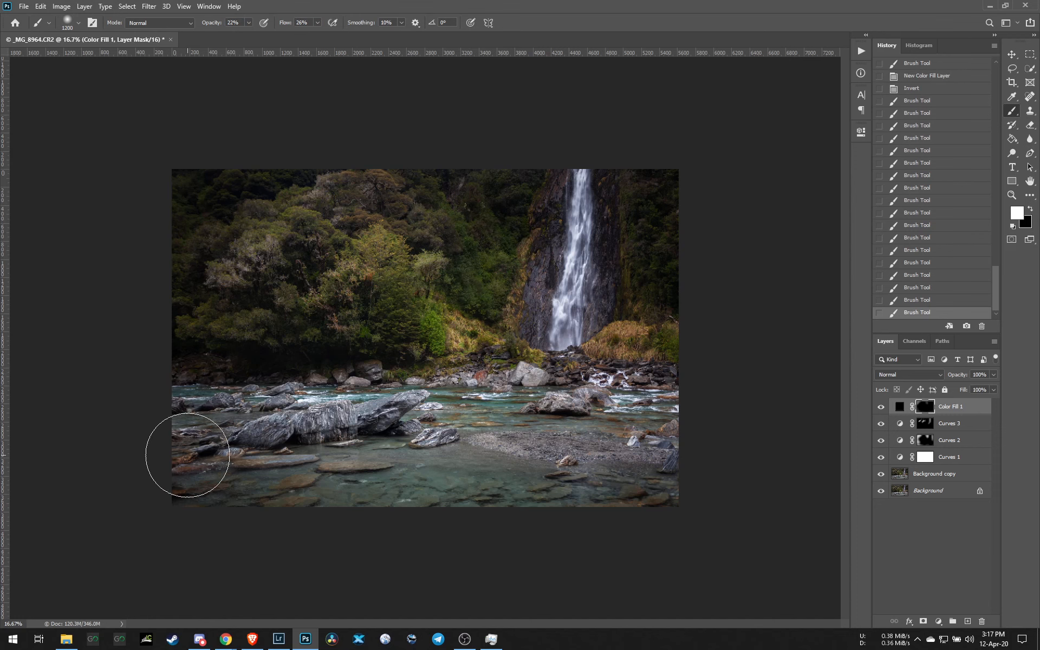
Enlarge the brush to 1400 px and darken the whole bottom edge of the photo on the Color Fill 1 mask.
key("bracketright")
key("bracketright")
key("bracketright")
key("bracketright")
left_click(145, 511)
mouse_move(145, 512)
left_mouse_down()
mouse_move(607, 535)
mouse_move(711, 505)
left_mouse_up()
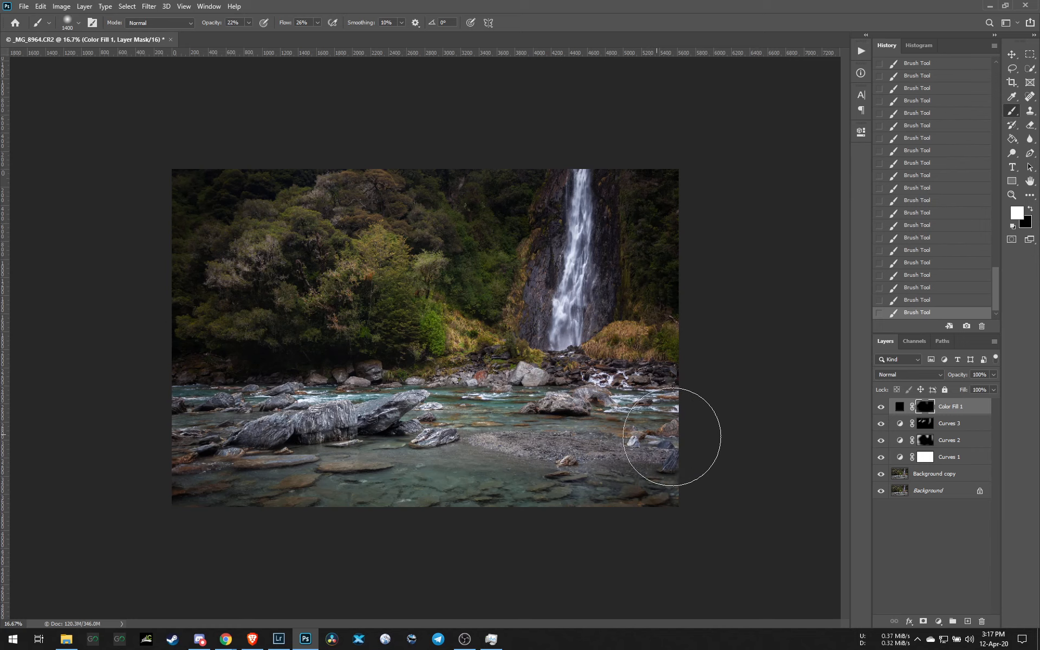
Stamp all visible layers into a new top layer and group the layers from Color Fill 1 down to Background copy.
left_click(900, 411)
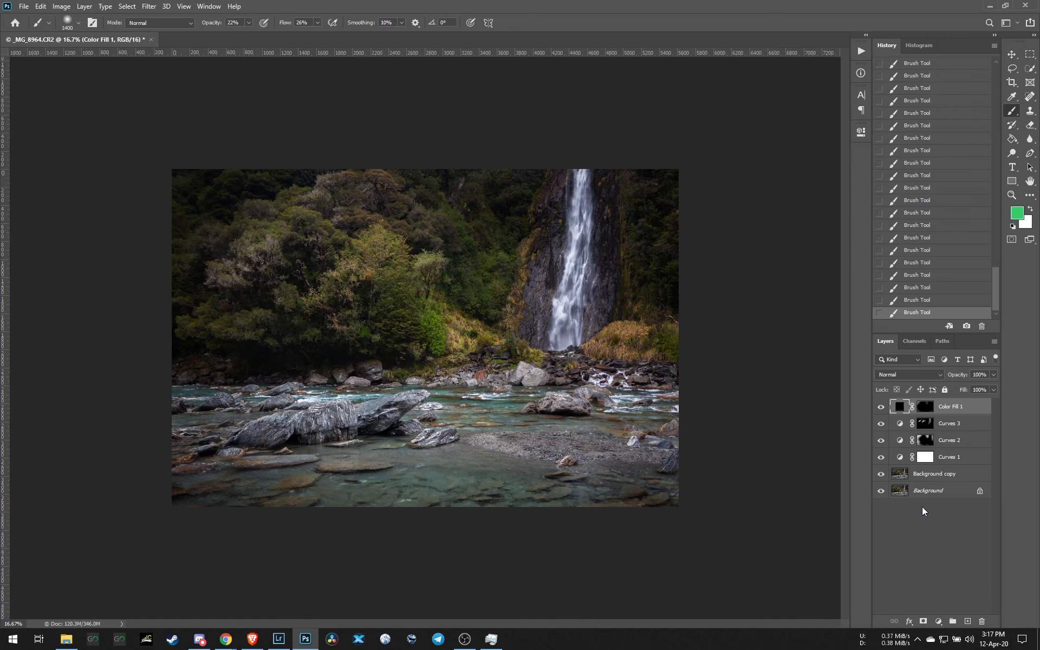
key("ctrl+shift+alt+e")
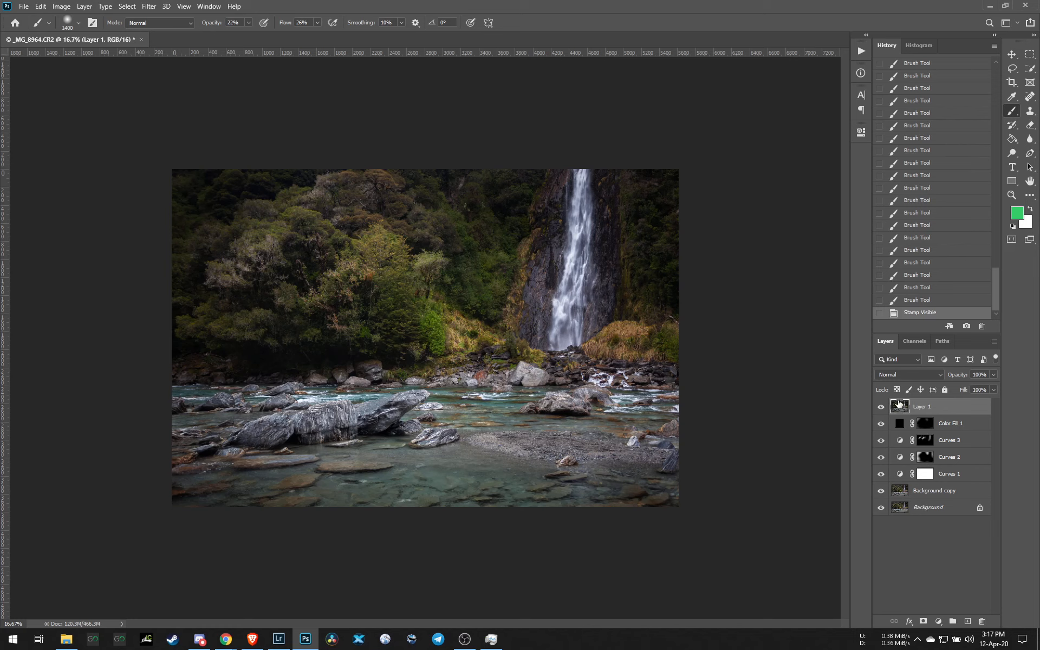
left_click(945, 425)
left_click(952, 492, "shift")
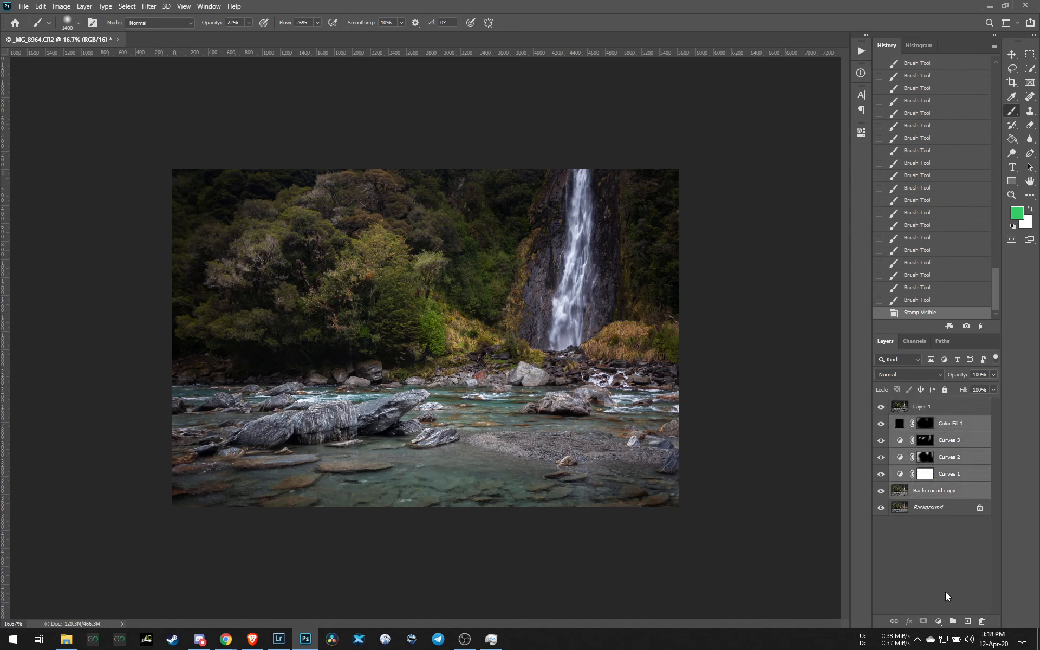
left_click(953, 621)
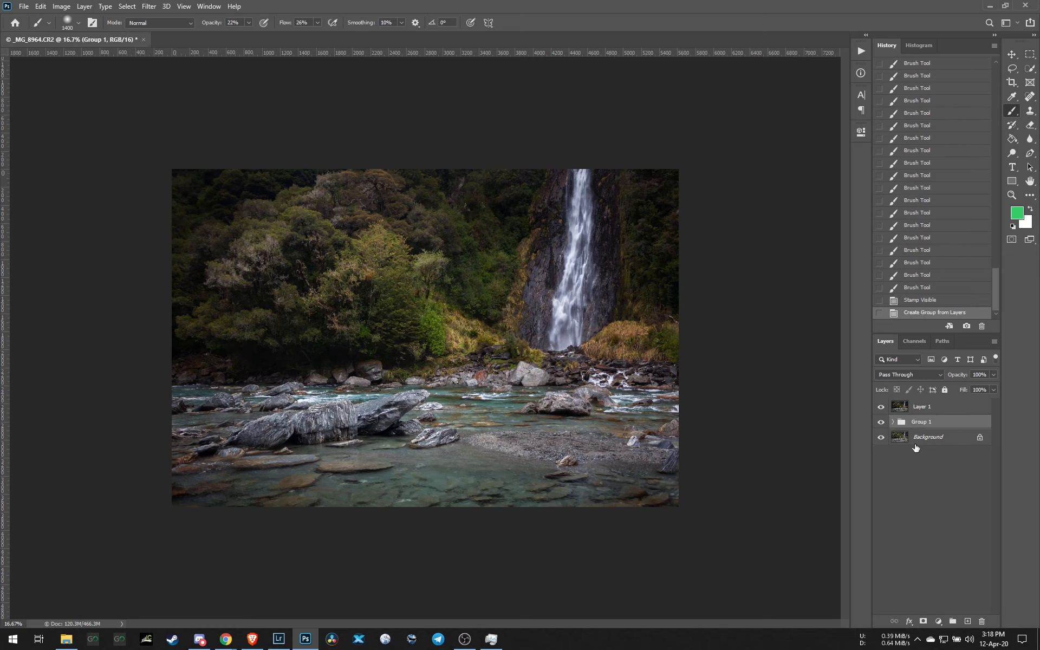
Compare the photo before and after the edits by toggling the visibility of Layer 1 and Group 1.
left_click(881, 406)
left_click(882, 422)
left_click(883, 422)
left_click(882, 422)
left_click(883, 422)
left_click(883, 422)
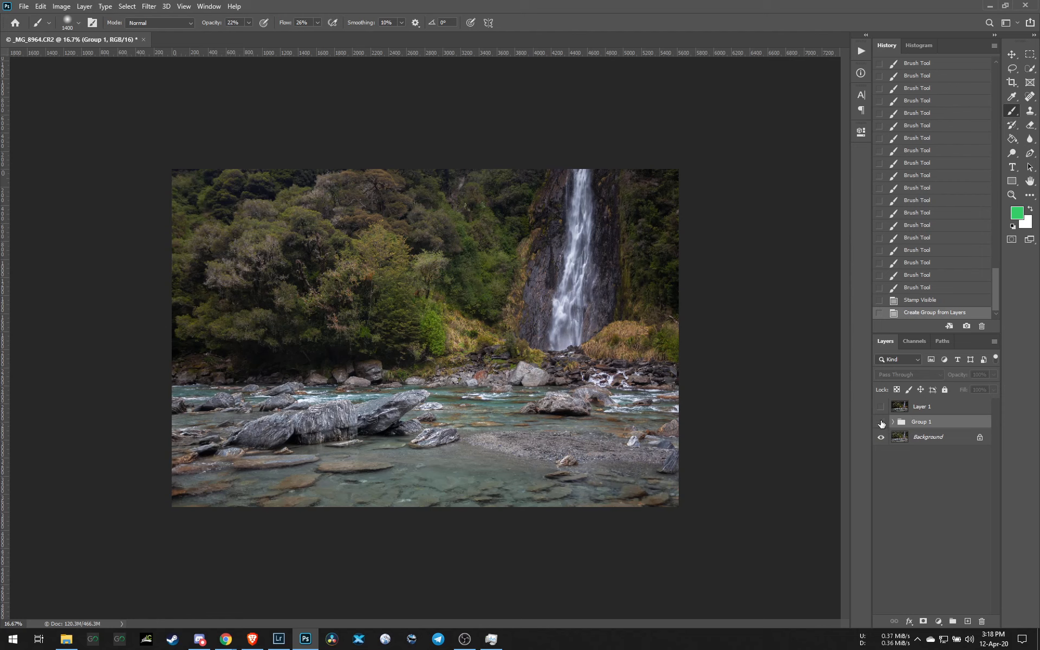
left_click(882, 423)
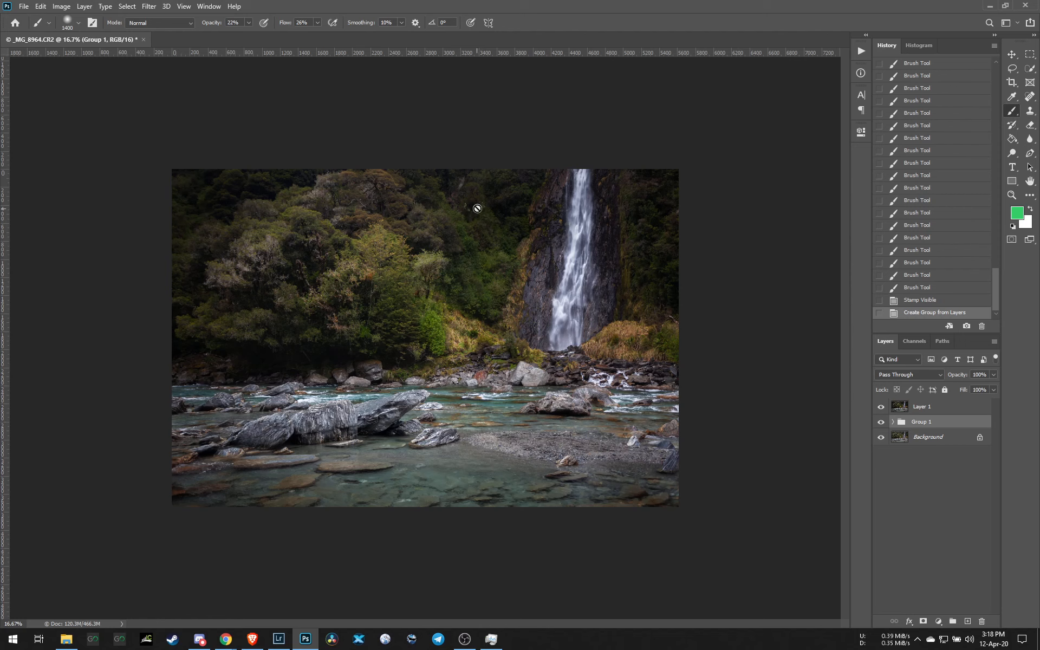
Remove spots at the photo's right edge and in the forest beside the waterfall on Layer 1 with the Spot Healing Brush, reduced to 80 px.
left_click(1031, 97)
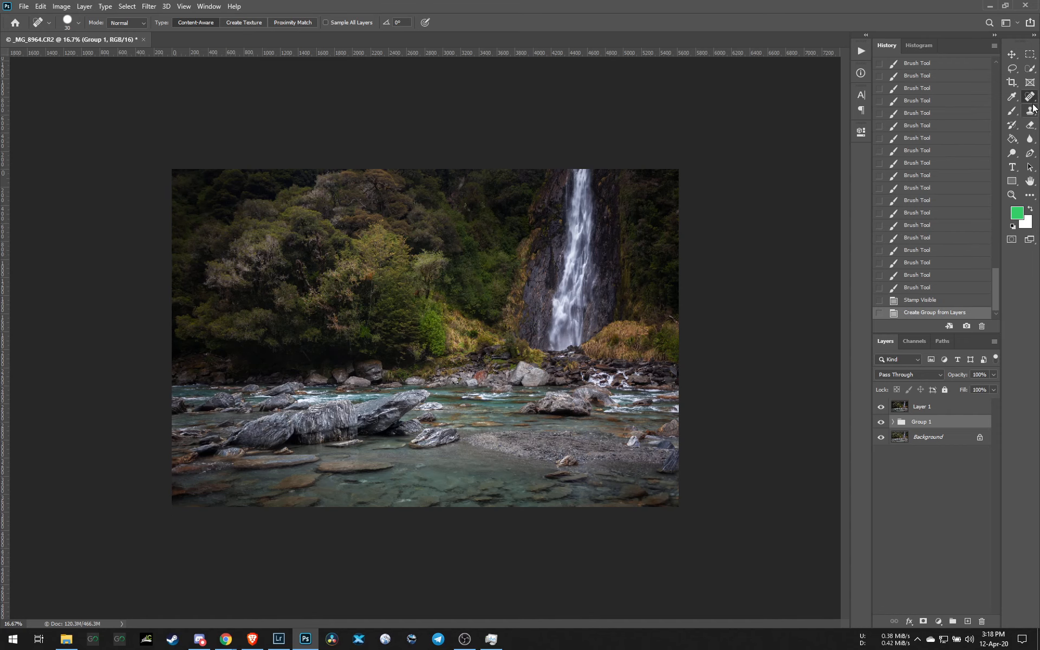
left_click(928, 408)
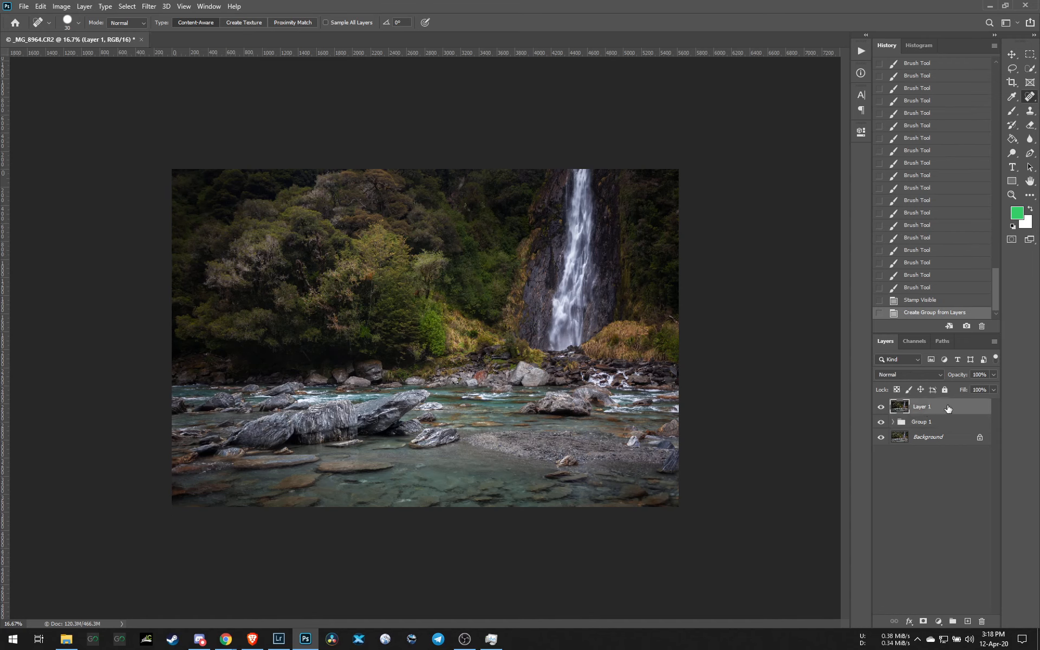
right_click(1031, 101)
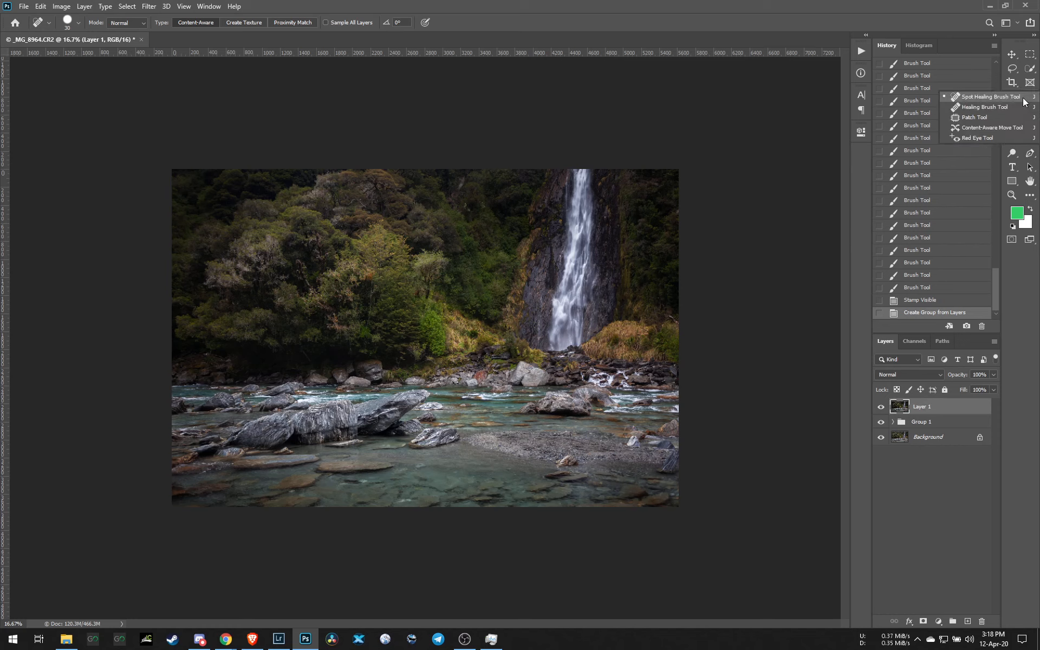
left_click(1024, 97)
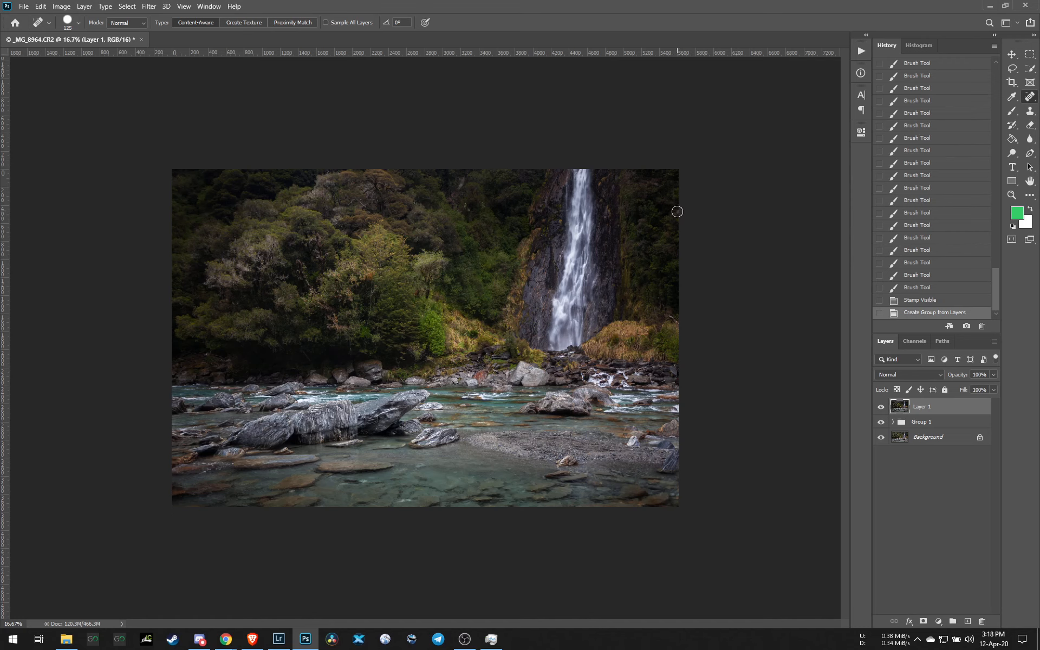
left_click(678, 212)
key("bracketleft")
key("bracketleft")
left_click(484, 209)
left_click(485, 228)
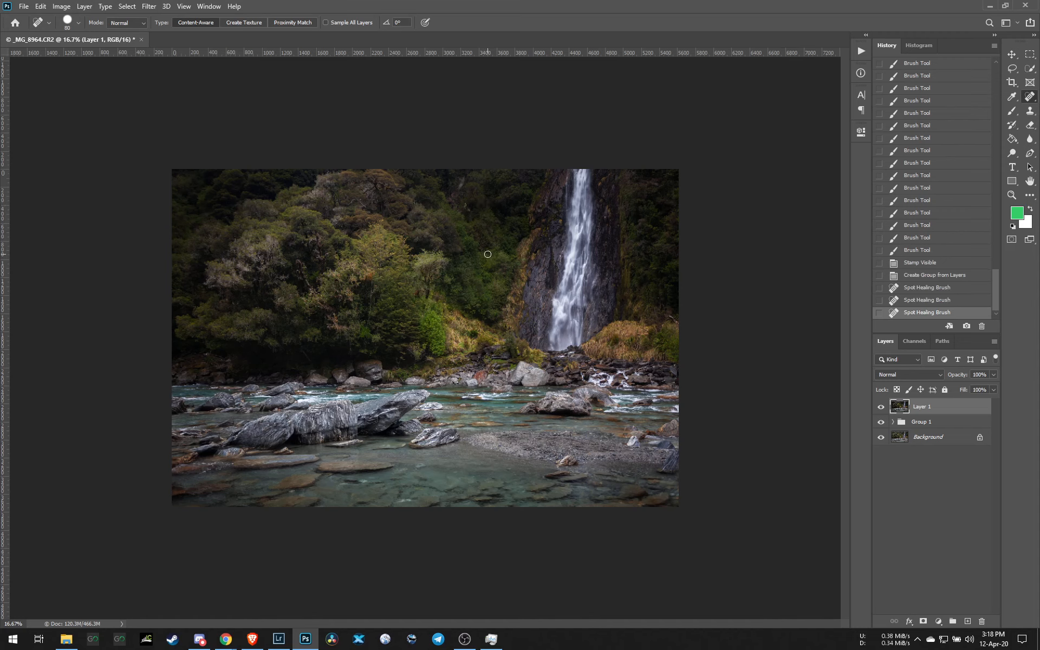
Heal the remaining distracting spots in the dark upper forest left of the waterfall with the 80 px Spot Healing Brush.
left_click(482, 206)
left_click(468, 206)
left_click(466, 207)
left_click(466, 207)
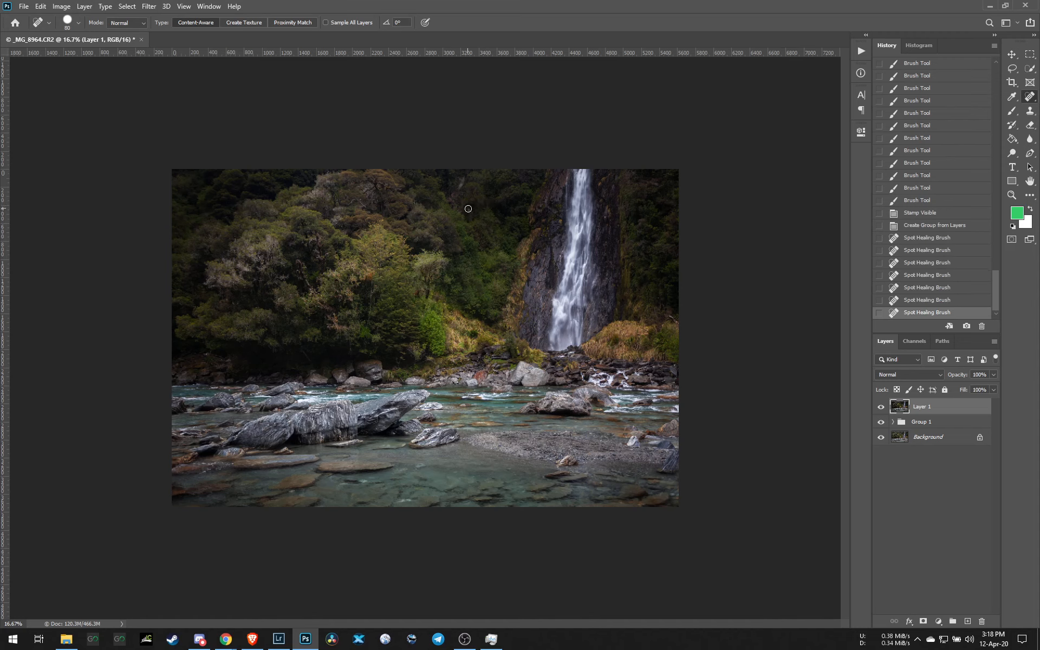
left_click(467, 209)
Heal small distractions in the left-hand trees and along the left riverbank with the Spot Healing Brush at 70 and 60 px.
key("bracketleft")
left_click(233, 302)
left_click(235, 303)
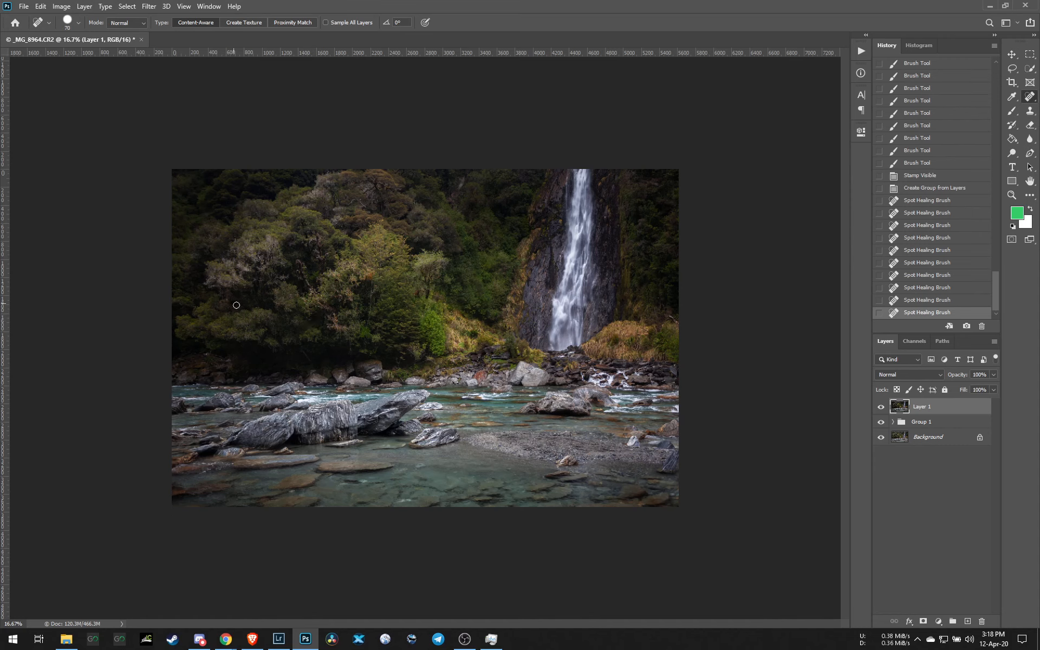
left_click(232, 303)
left_click(230, 302)
left_click(229, 302)
key("bracketleft")
left_click(205, 356)
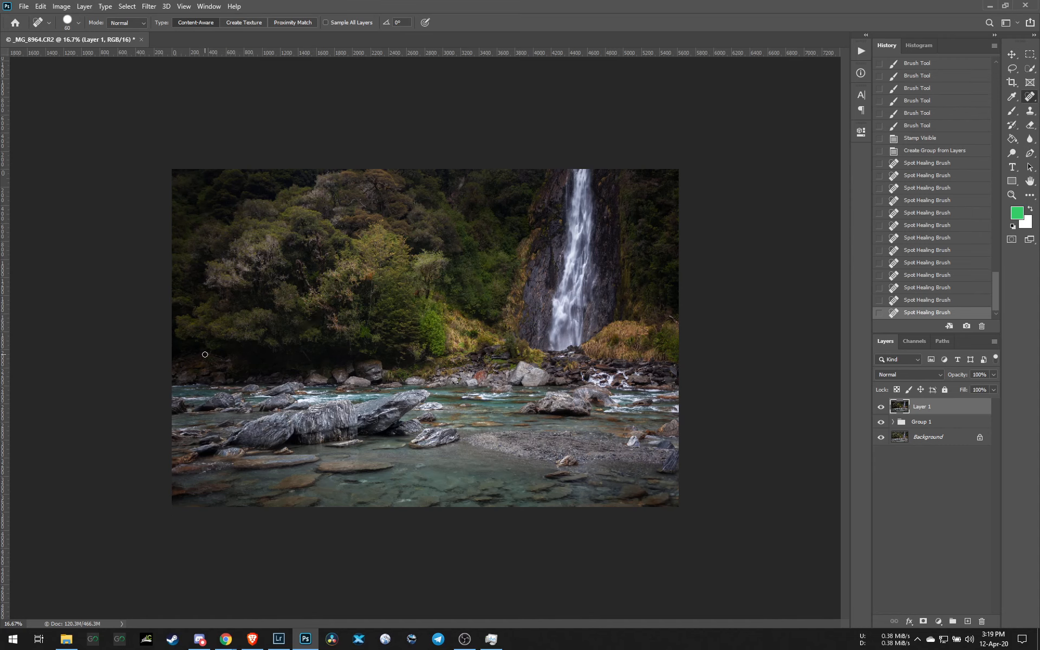
left_click(215, 374)
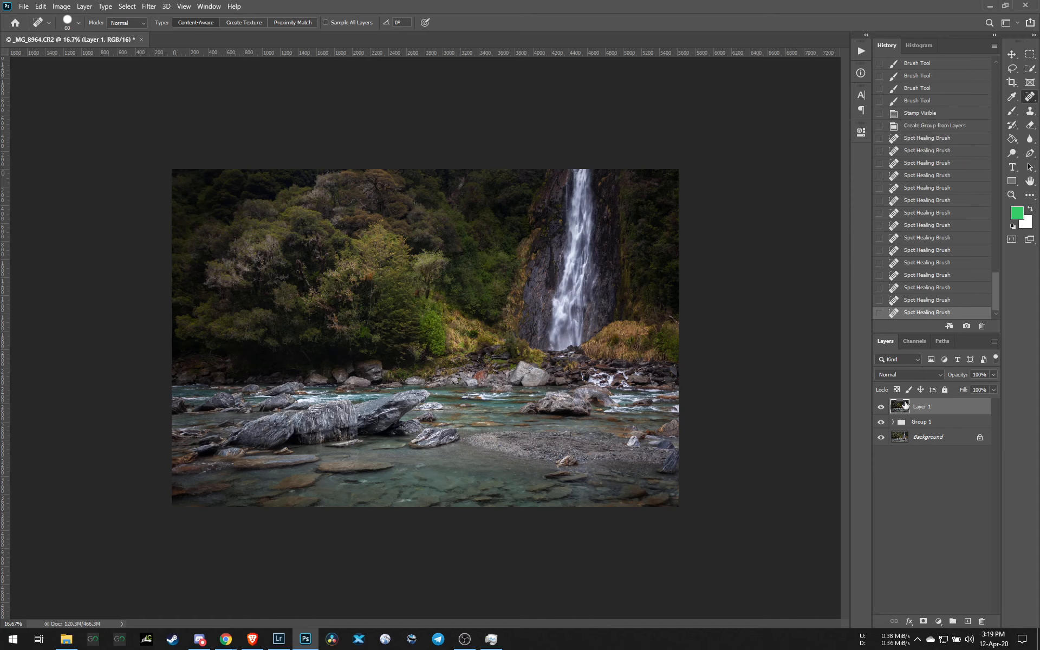
Compare the photo with and without the spot healing by toggling the visibility of Layer 1.
left_click(883, 407)
left_click(882, 408)
left_click(882, 408)
left_click(882, 408)
left_click(882, 408)
left_click(882, 408)
Stamp the visible layers into another new layer and apply a High Pass filter with a radius of 1.3 pixels to it.
key("ctrl+shift+alt+e")
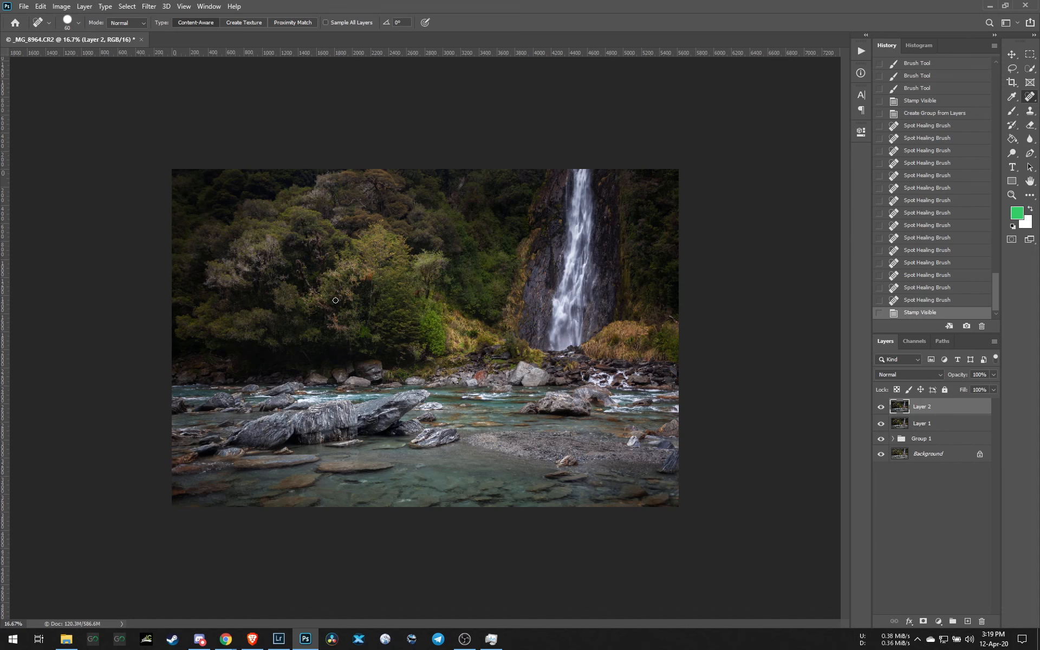
key("z")
left_click(353, 306)
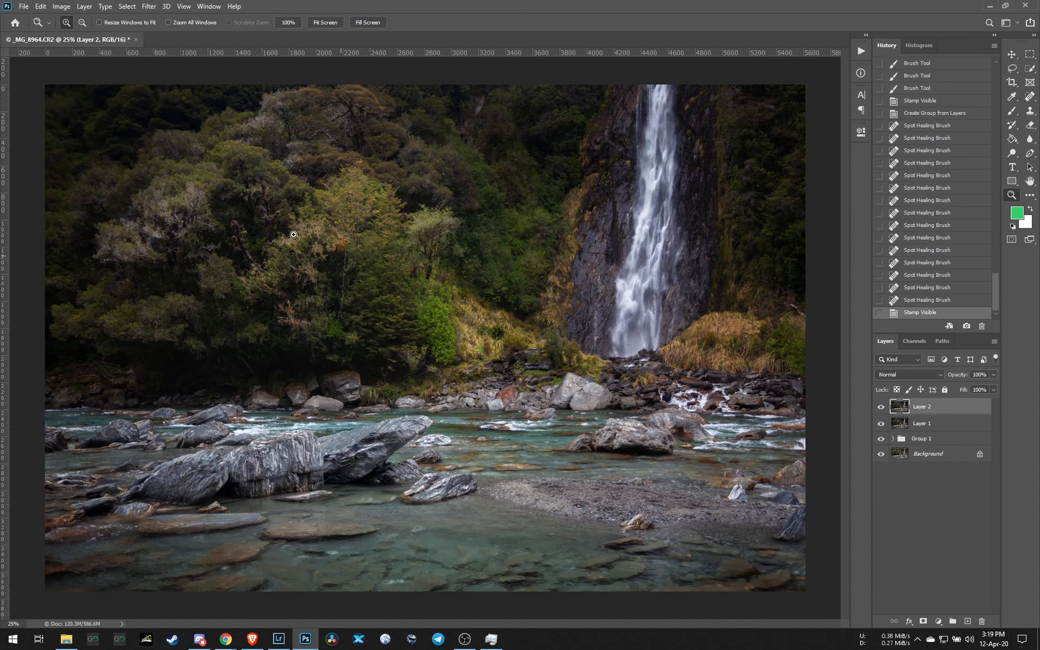
left_click(148, 7)
mouse_move(209, 262)
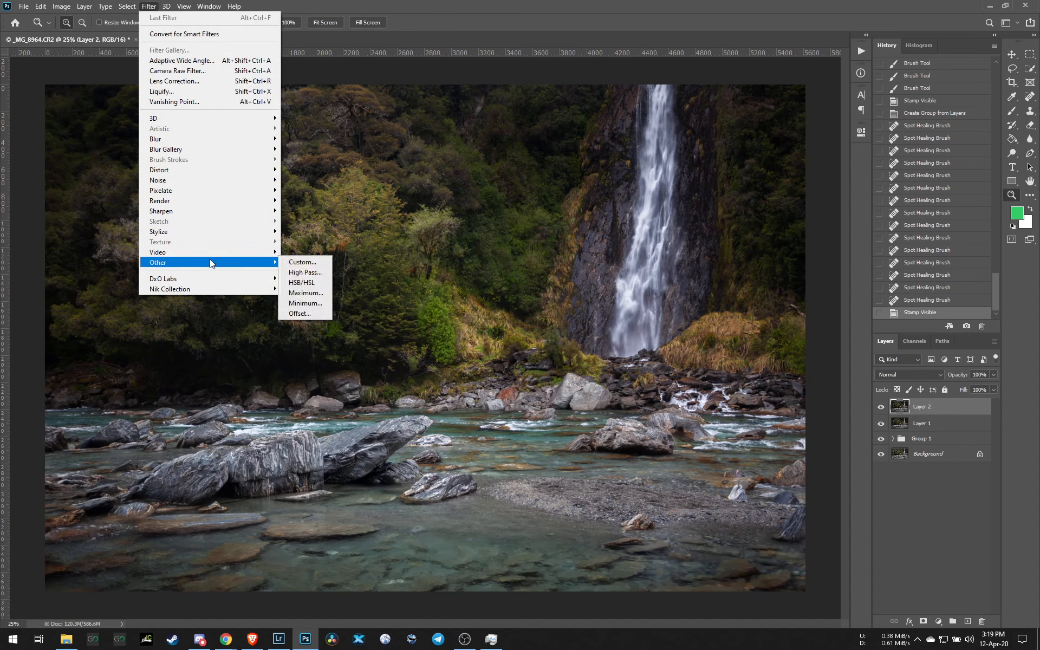
left_click(321, 275)
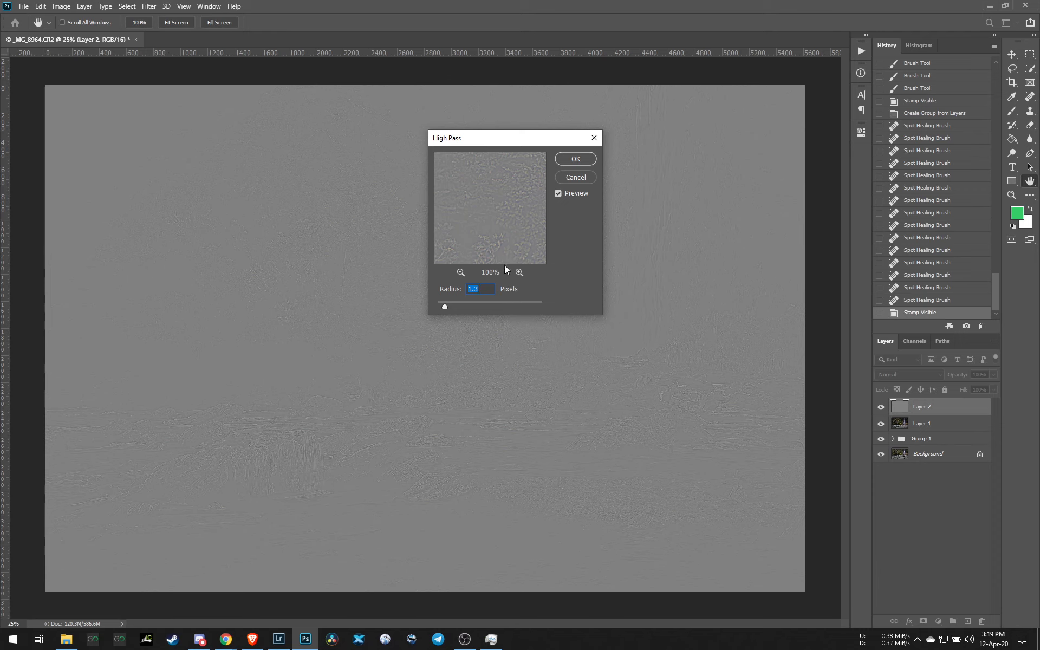
left_click(578, 159)
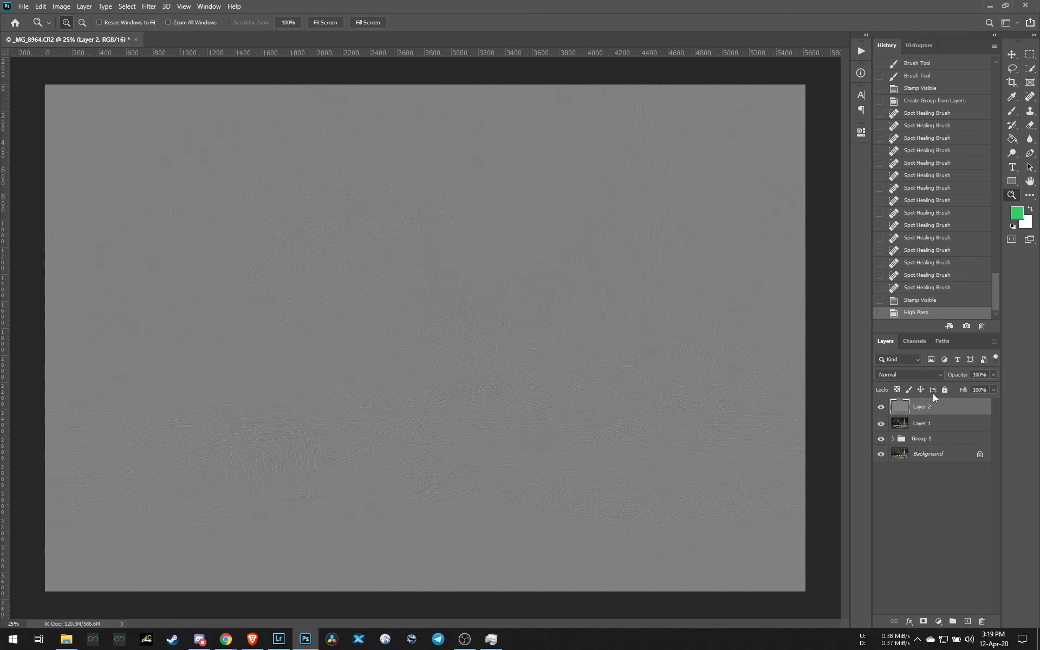
Set the high-pass layer's blending mode to Vivid Light and compare the foliage with and without the sharpening at 50% zoom.
left_click(920, 375)
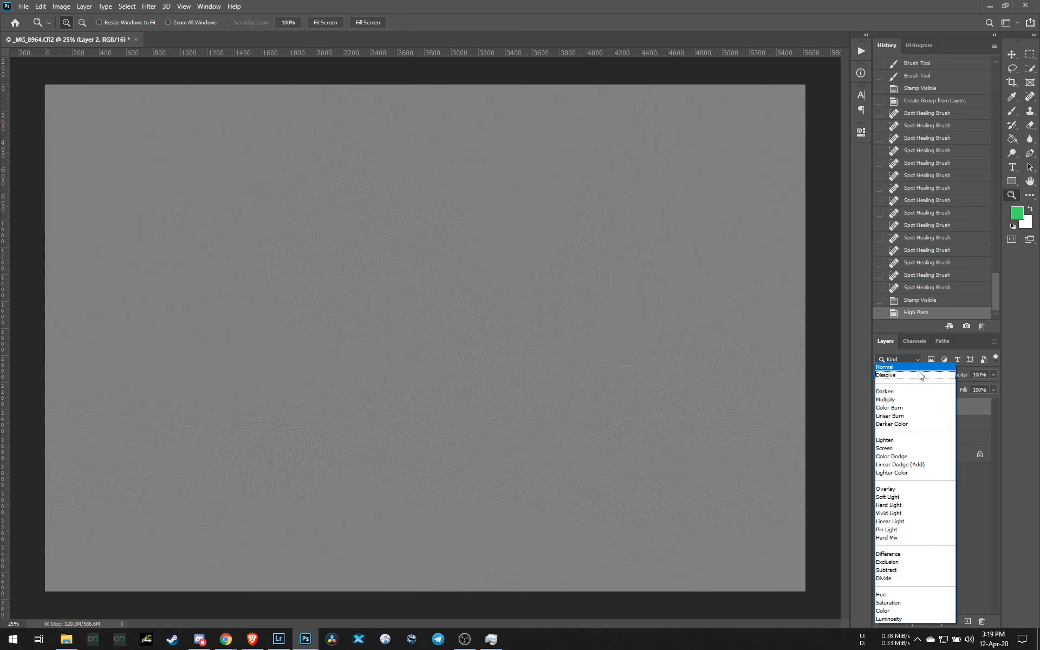
left_click(977, 483)
left_click(903, 375)
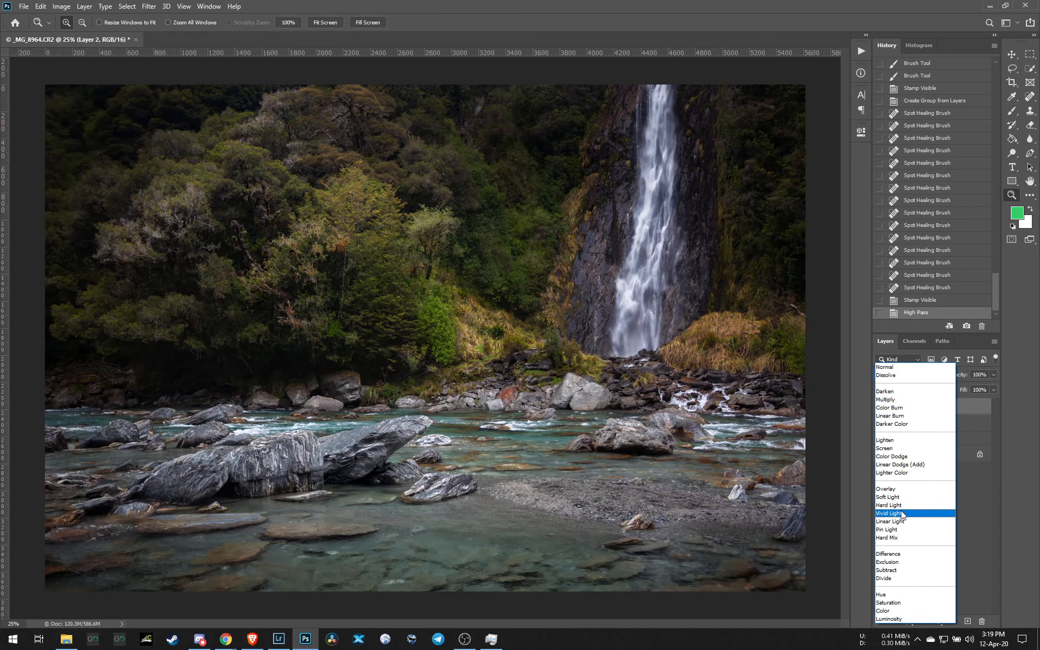
left_click(902, 513)
left_click(342, 240)
left_click(342, 240)
left_click(881, 407)
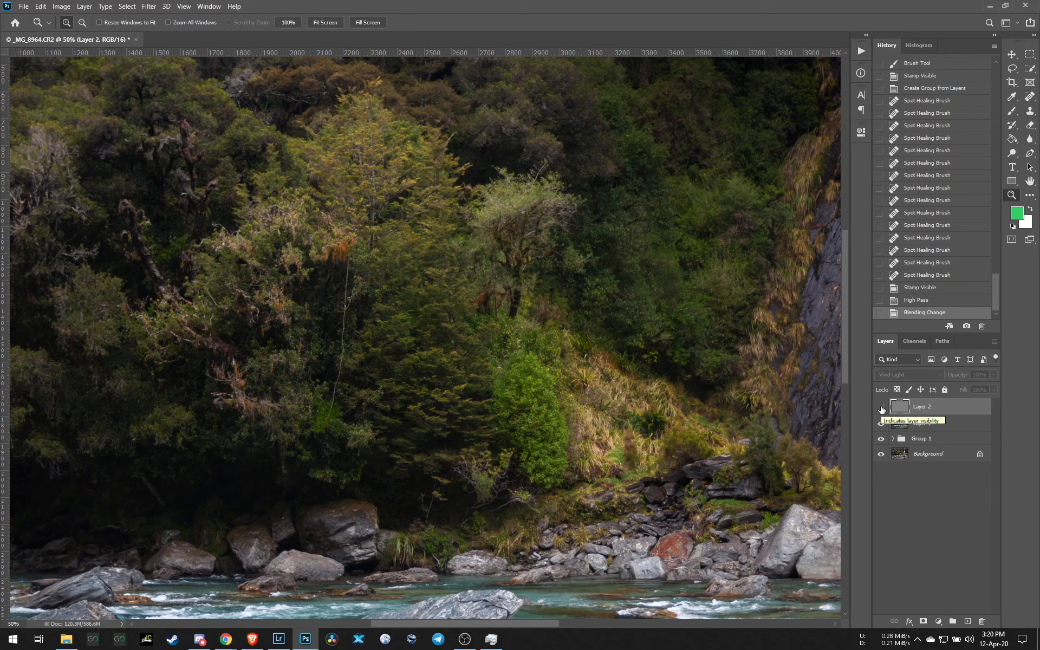
left_click(881, 407)
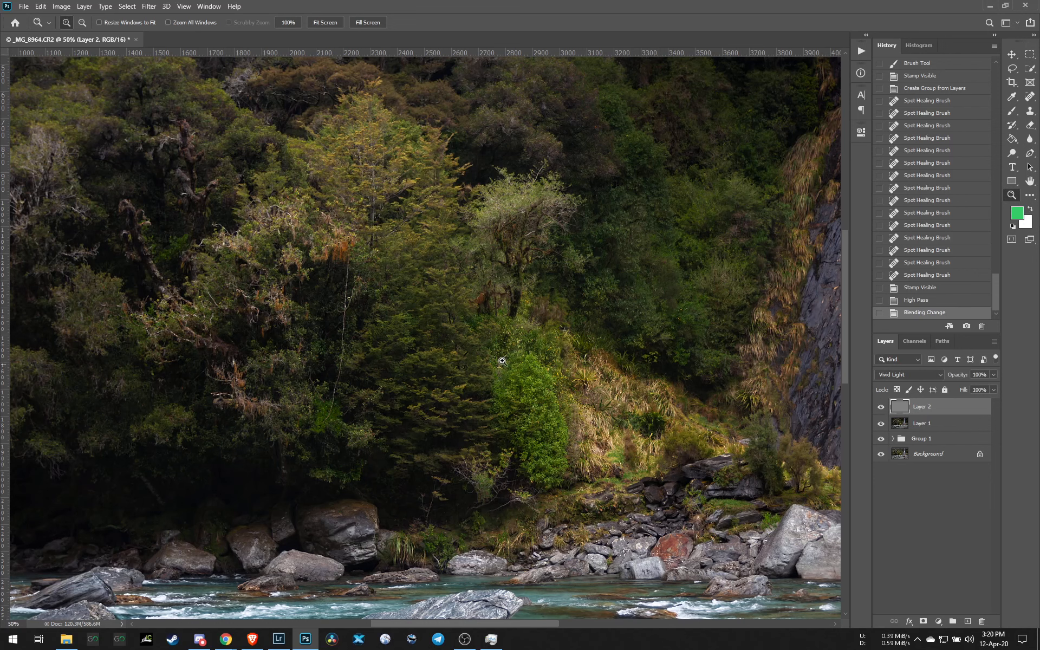
Add a white layer mask to Layer 2 and paint black over the river foreground with the 1400 px brush.
left_click(923, 622)
key("ctrl+i")
key("ctrl+i")
key("ctrl+minus")
key("ctrl+minus")
key("ctrl+minus")
key("b")
left_click_drag(260, 487, 596, 488)
Set the brush to 37% opacity and 36% flow, and mask the sharpening off the shallow water along the photo's bottom edge.
left_click_drag(215, 24, 222, 24)
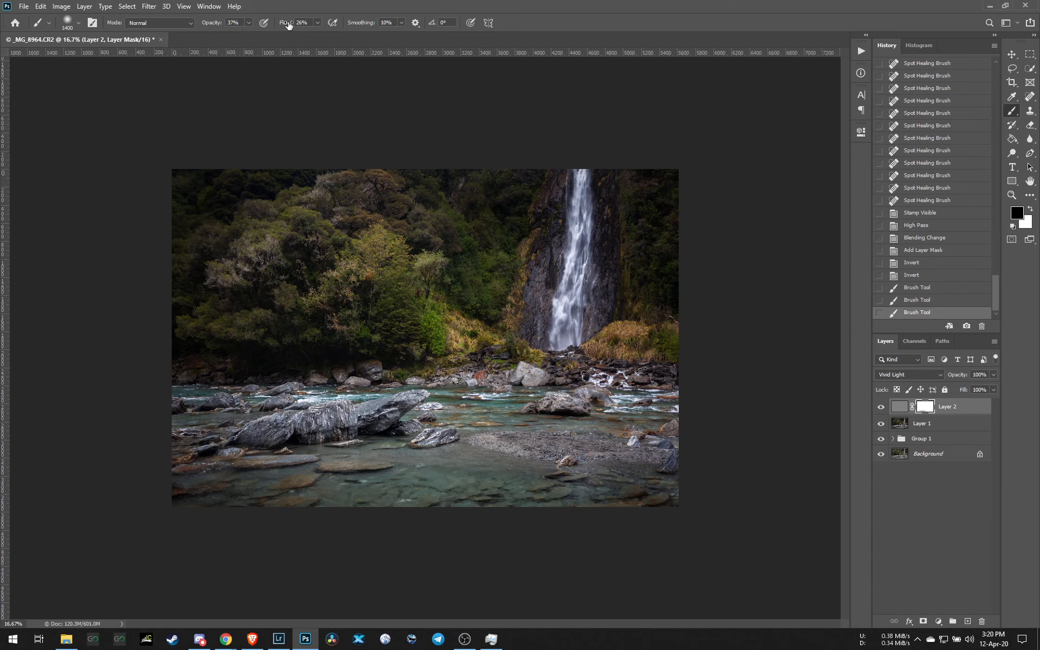
left_click_drag(289, 24, 294, 24)
left_click_drag(394, 487, 417, 488)
left_click_drag(245, 515, 484, 503)
mouse_move(390, 507)
left_mouse_down()
mouse_move(563, 517)
mouse_move(508, 497)
left_mouse_up()
left_click_drag(590, 493, 563, 498)
left_click_drag(563, 498, 207, 505)
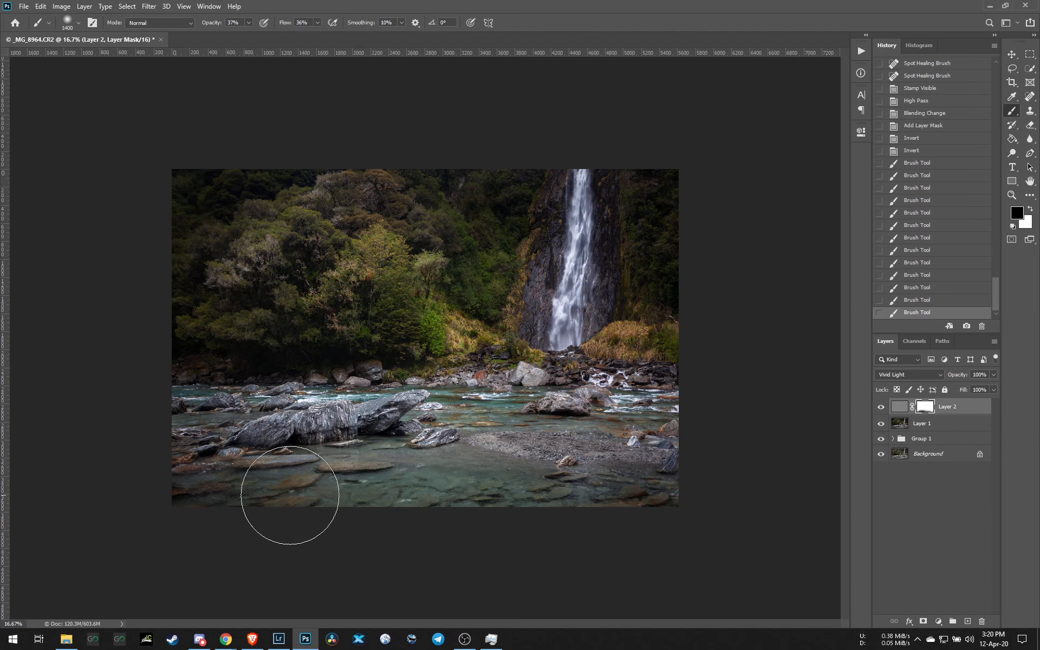
mouse_move(290, 495)
left_mouse_down()
mouse_move(558, 499)
mouse_move(643, 525)
left_mouse_up()
Reduce the brush to 400 px and mask the sharpening off the water between the midstream rocks.
key("bracketleft")
key("bracketleft")
key("bracketleft")
key("bracketleft")
key("bracketleft")
key("bracketleft")
key("bracketleft")
key("bracketleft")
key("bracketleft")
key("bracketleft")
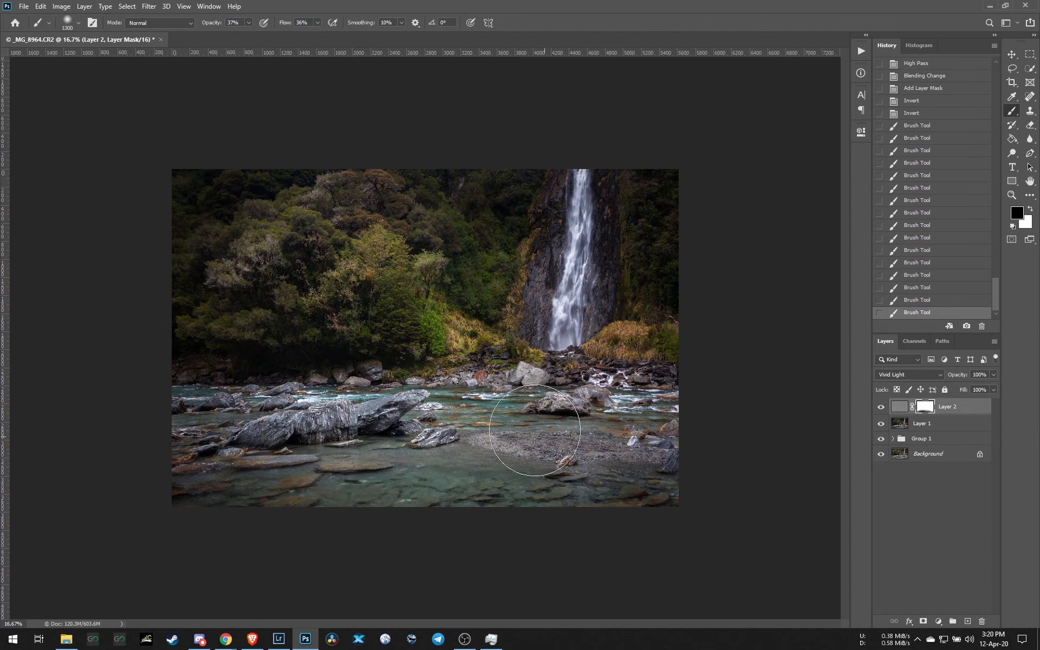
left_click_drag(477, 416, 510, 419)
left_click_drag(509, 419, 484, 411)
left_click_drag(484, 411, 455, 409)
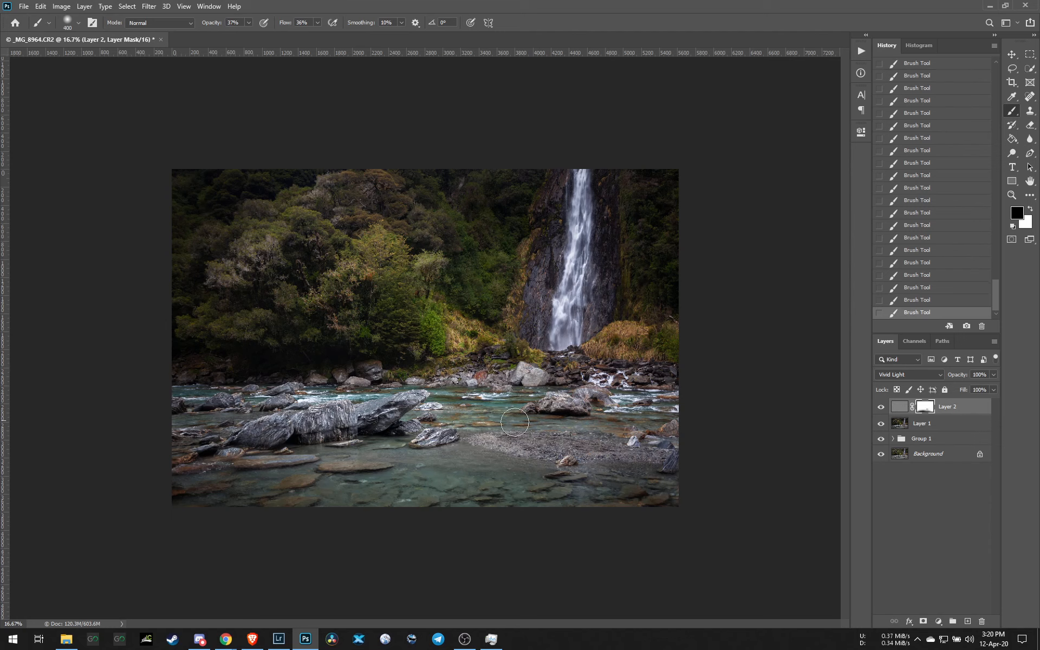
Continue masking the sharpening off the moving water on the Layer 2 mask, varying the brush size and ending at 500 px.
key("bracketright")
key("bracketright")
key("bracketright")
key("bracketleft")
key("bracketleft")
key("bracketleft")
key("bracketleft")
key("bracketright")
key("bracketright")
Select Layer 2's image instead of its mask and save the layered document as _MG_8964.psd in the waterfall project's processed folder.
left_click(900, 406)
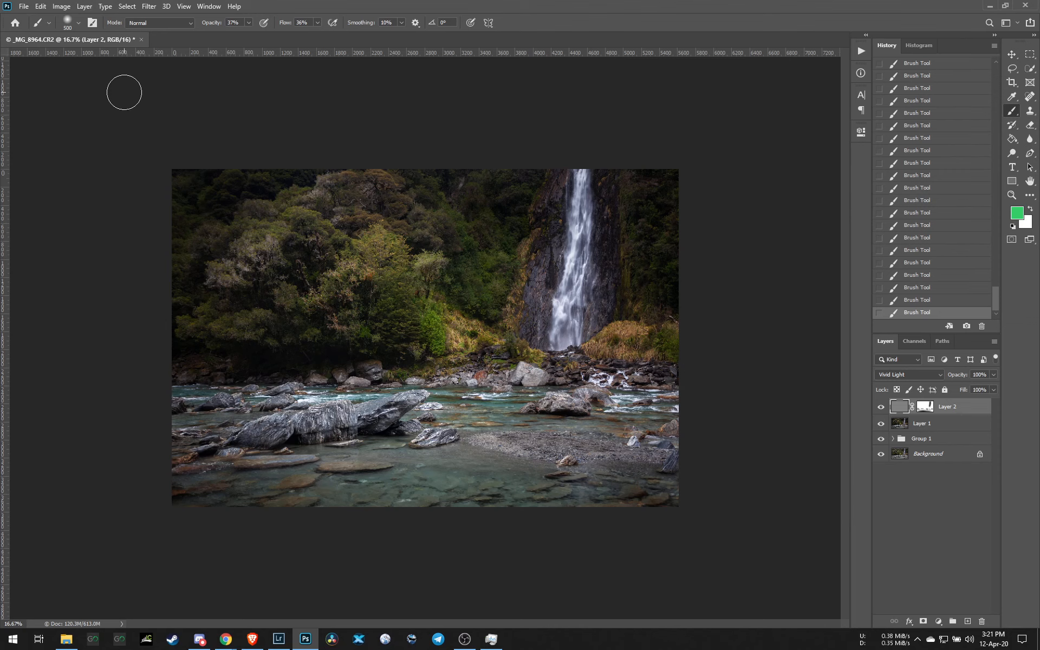
left_click(23, 7)
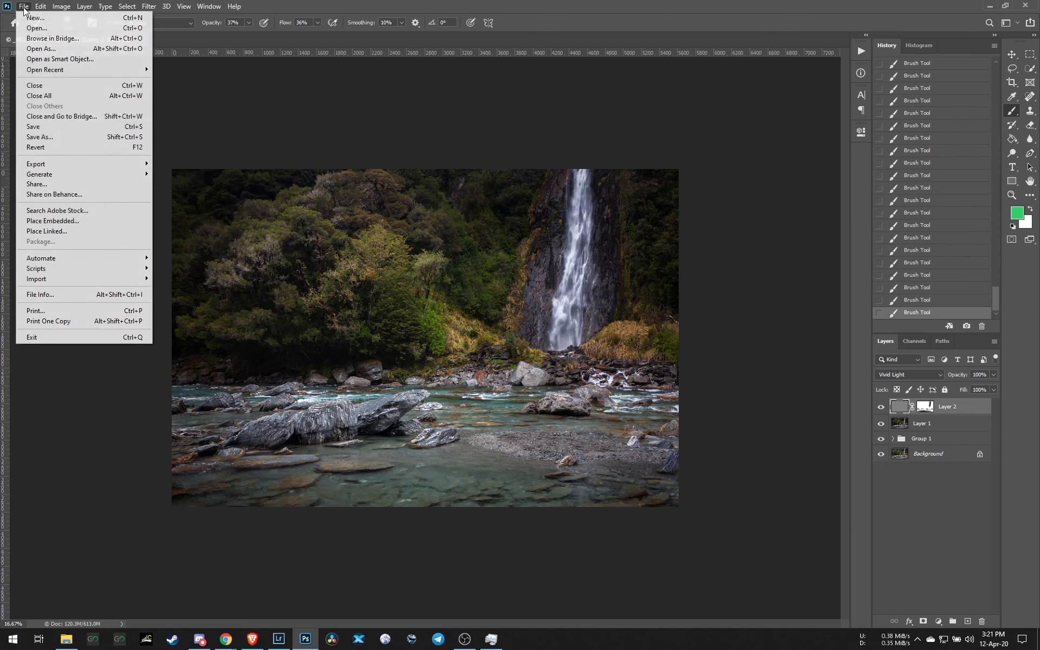
left_click(72, 136)
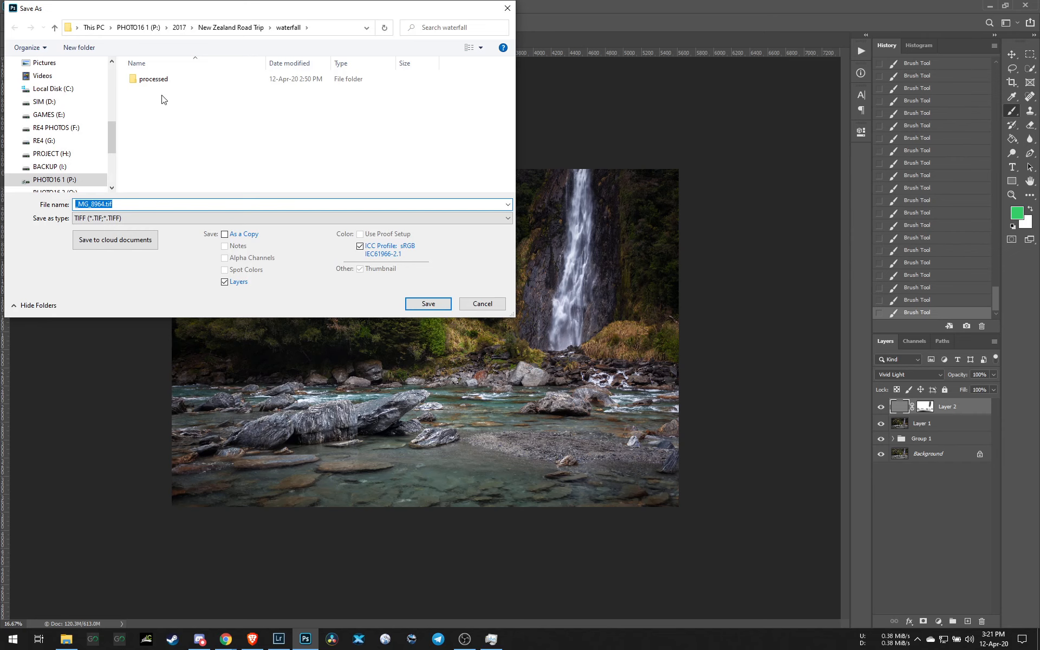
double_click(155, 81)
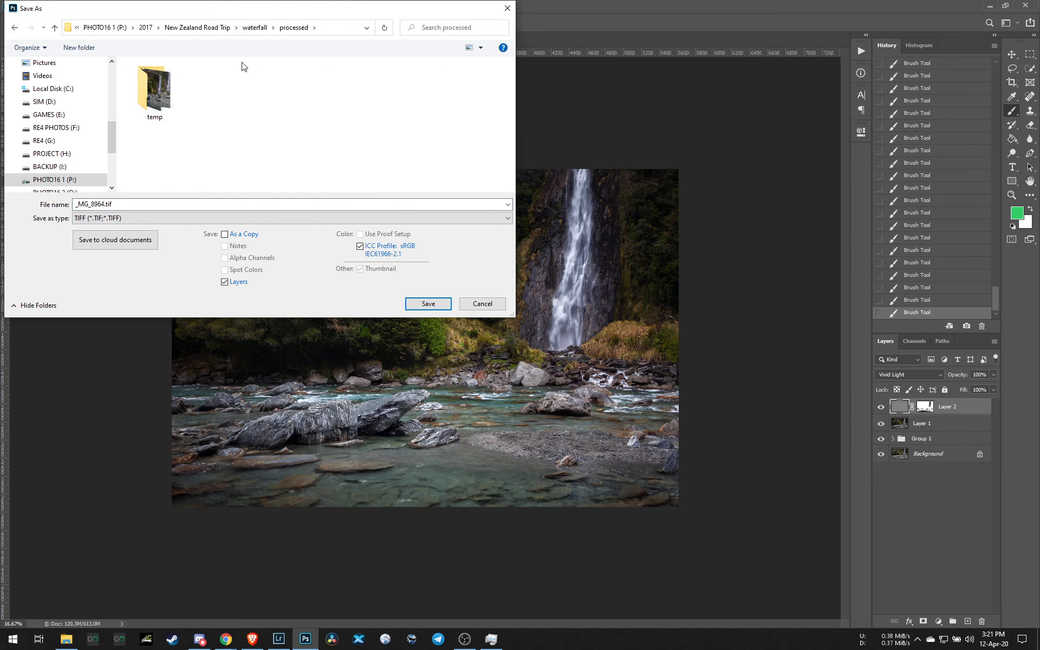
left_click(232, 219)
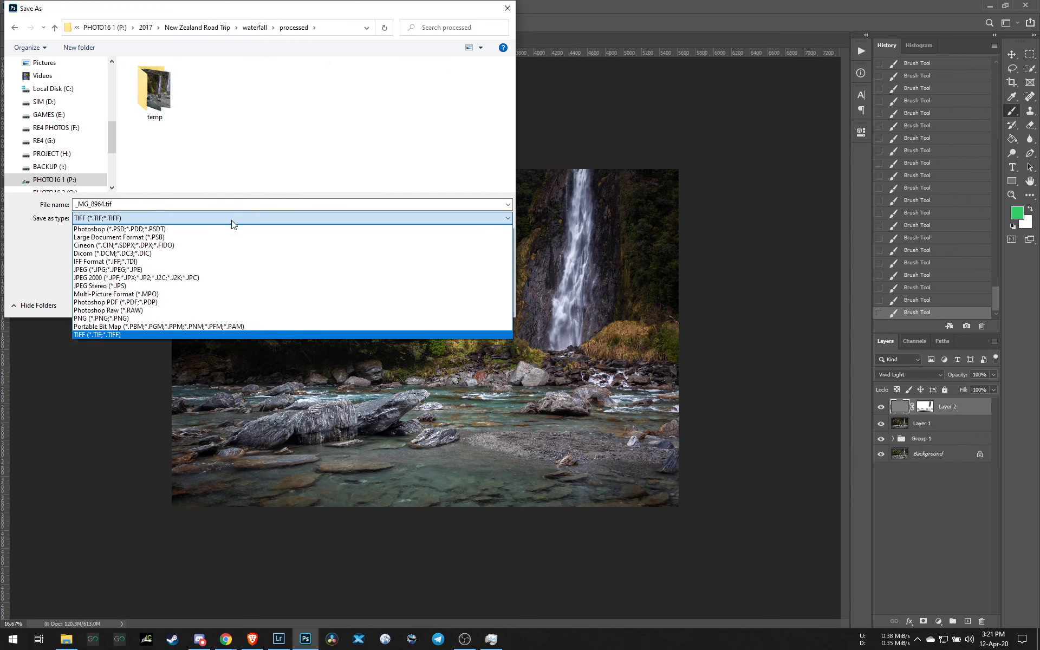
left_click(224, 234)
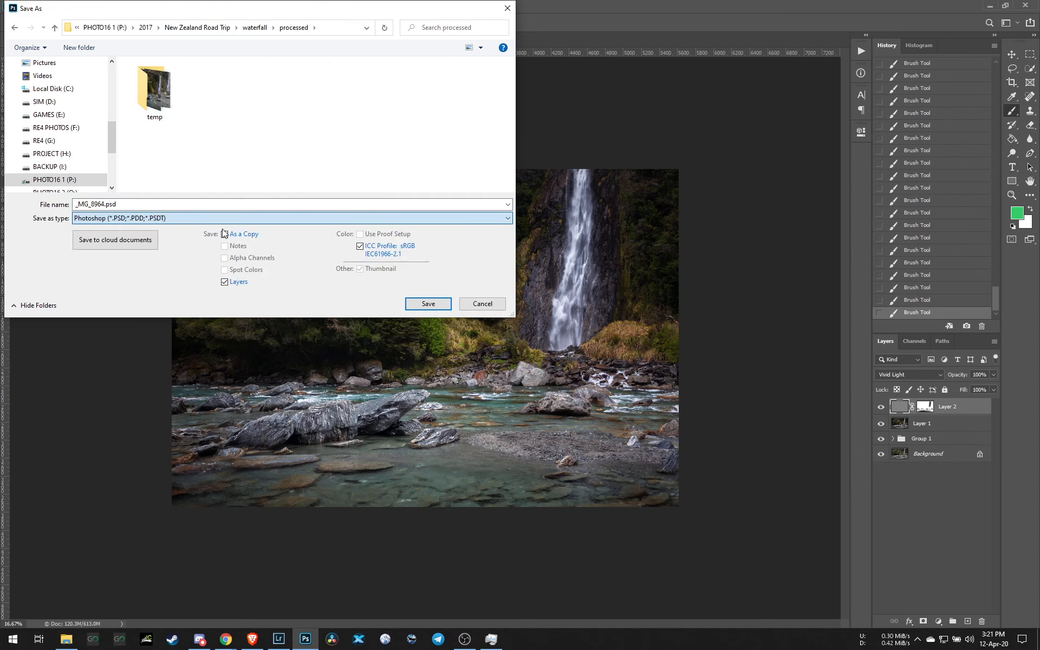
left_click(441, 304)
left_click(641, 183)
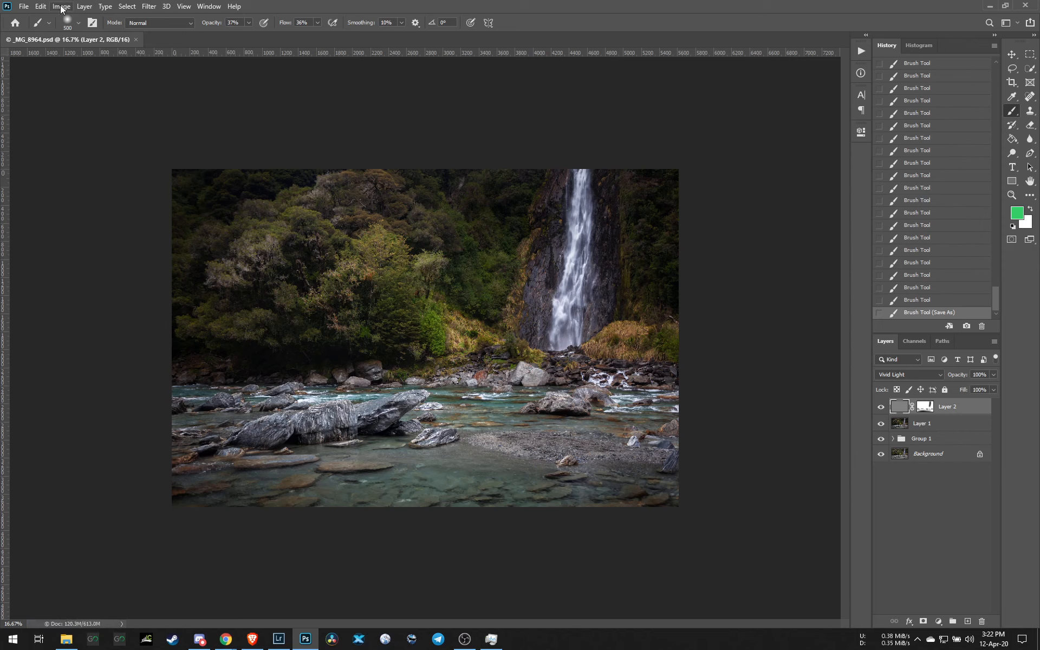
Save a full-size JPEG copy as _MG_8964.jpg in the processed folder with the sRGB profile embedded.
left_click(24, 6)
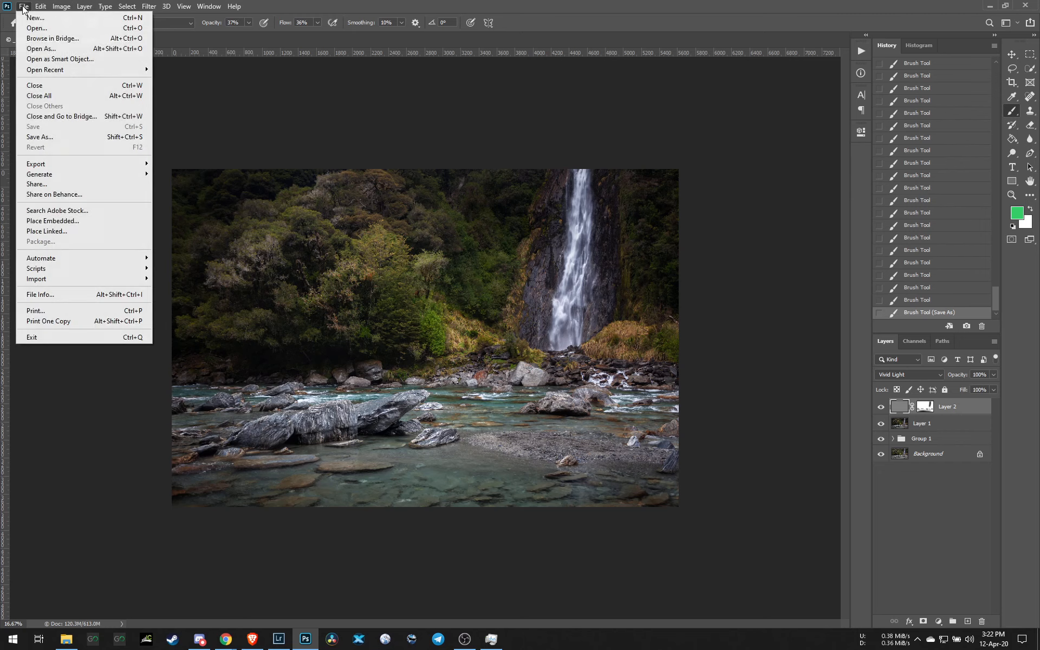
left_click(68, 137)
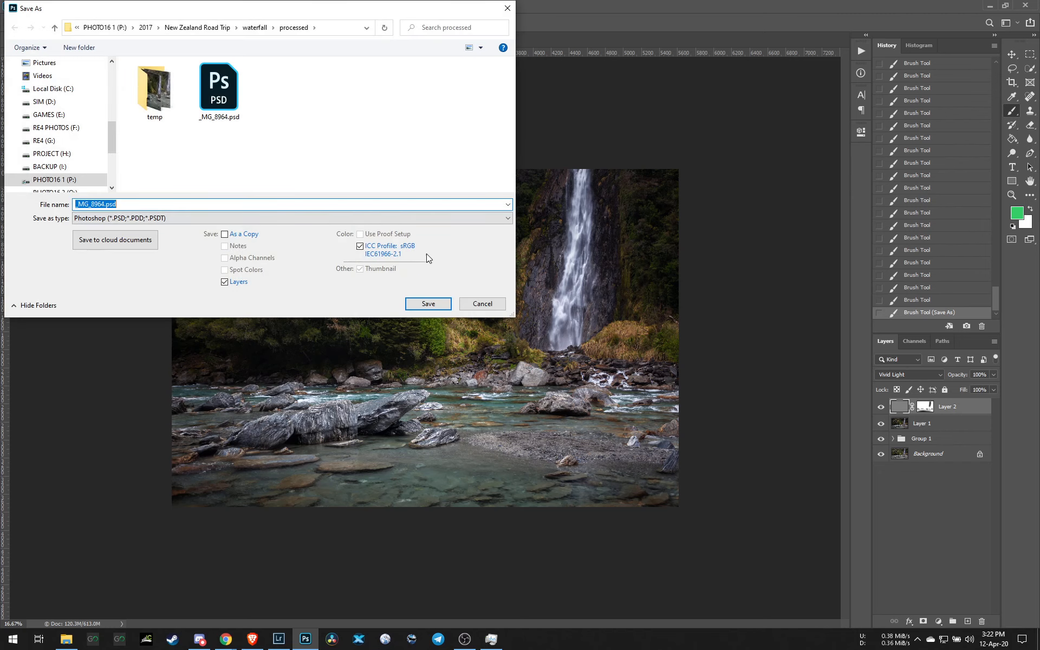
left_click(228, 218)
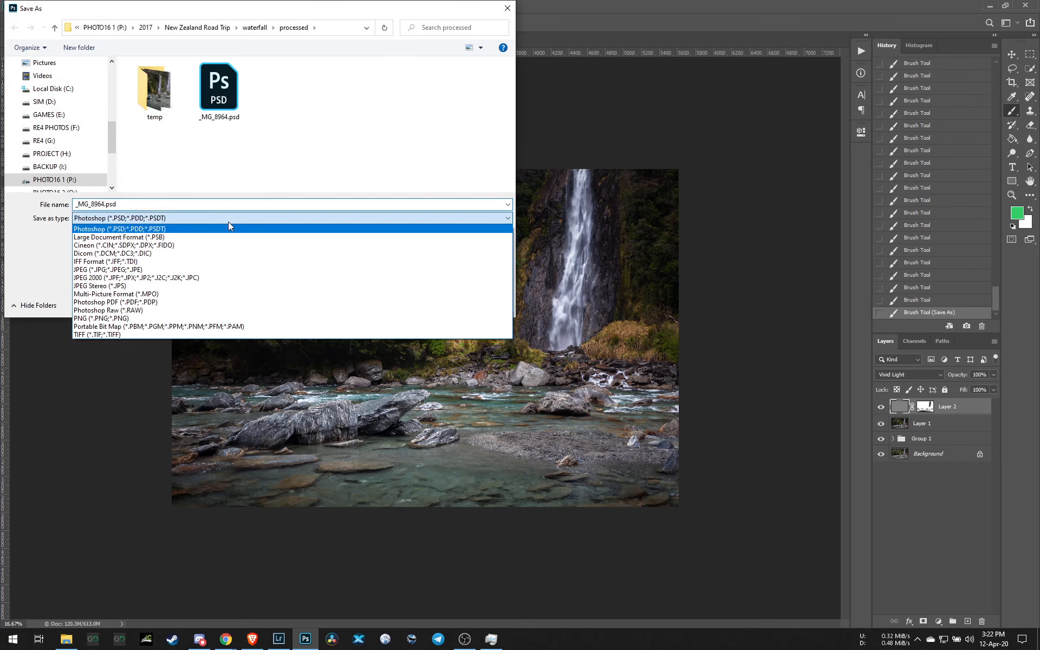
left_click(186, 269)
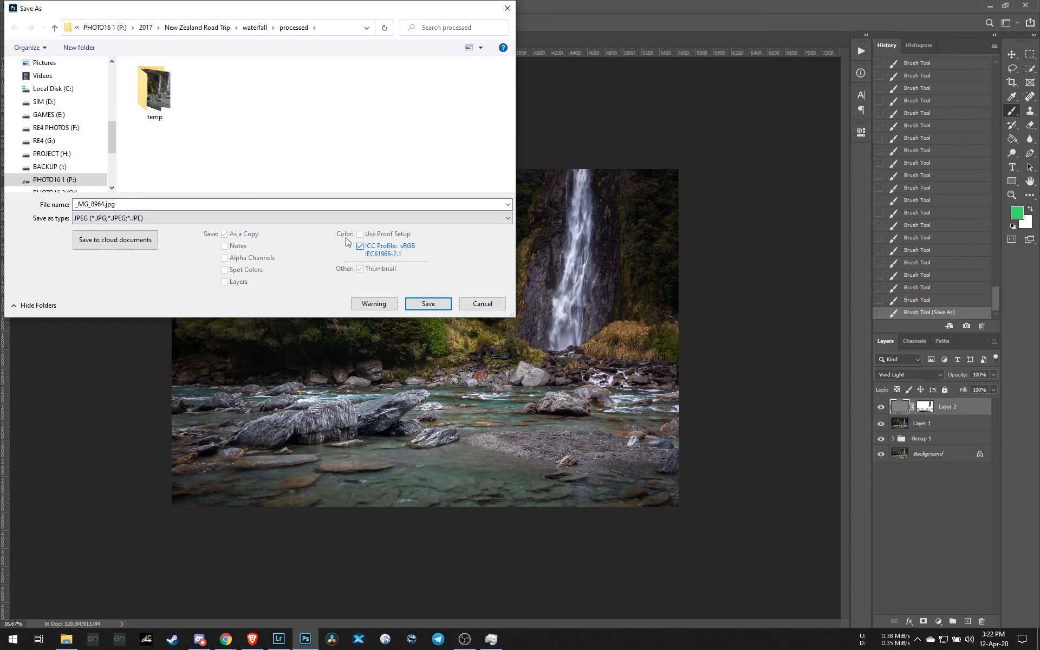
left_click(432, 306)
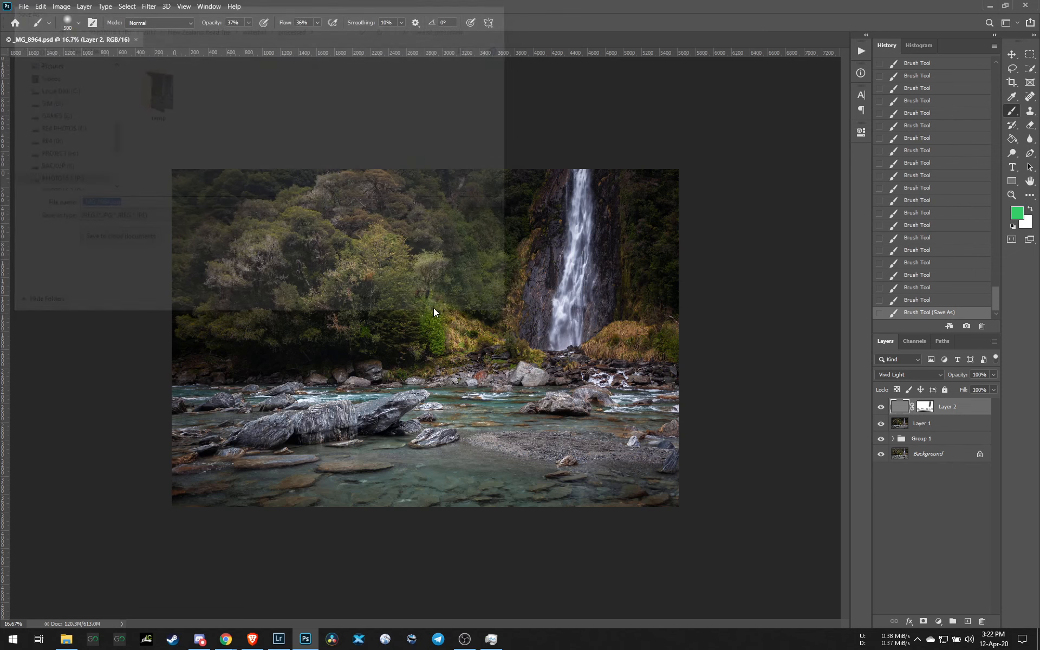
left_click(593, 359)
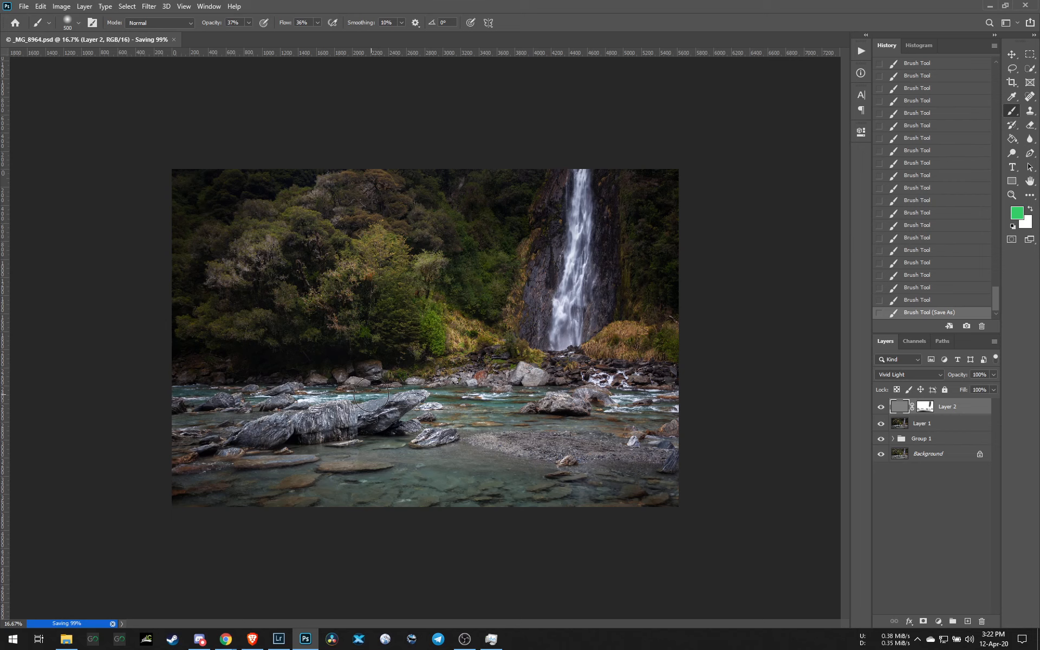
Resize the image to 2048 px wide by 1365 px high with Automatic resampling at 300 pixels/inch.
left_click(61, 7)
left_click(93, 94)
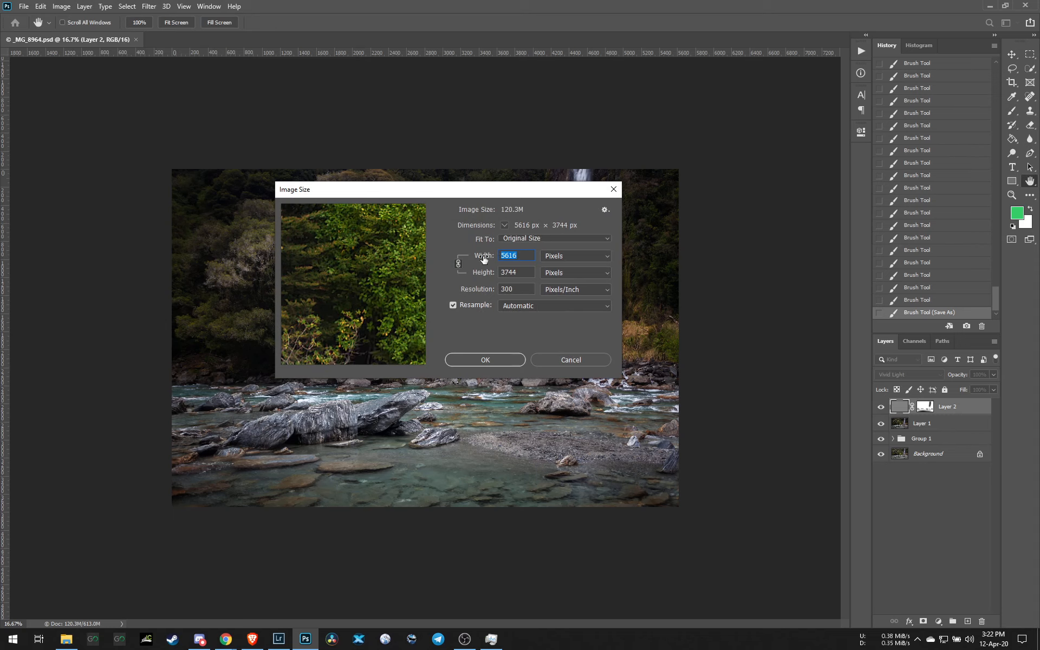
type("2048")
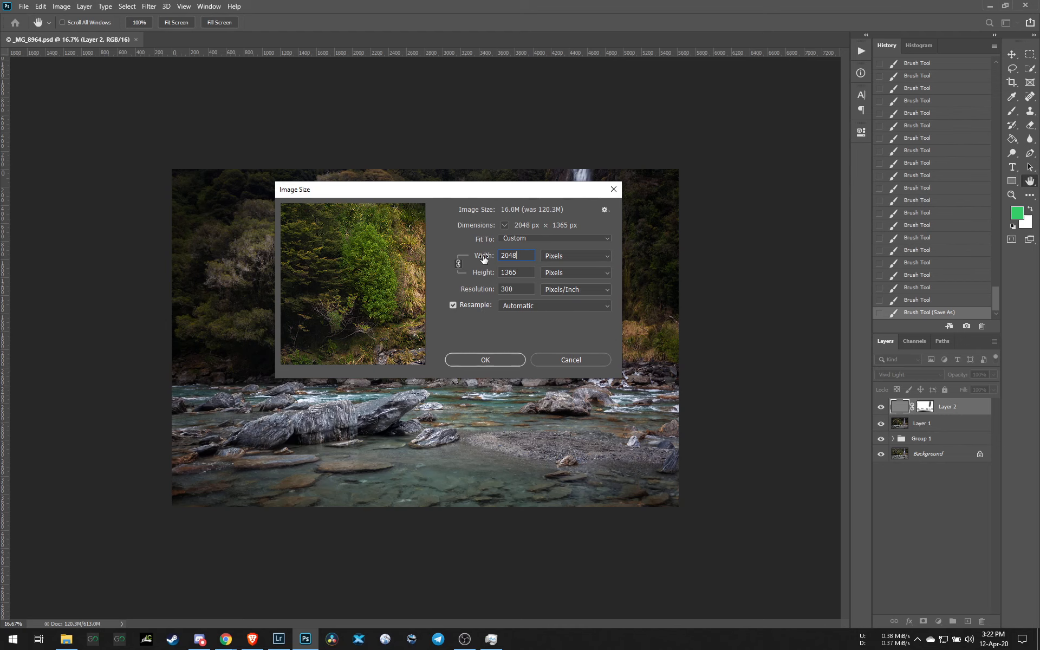
left_click(494, 359)
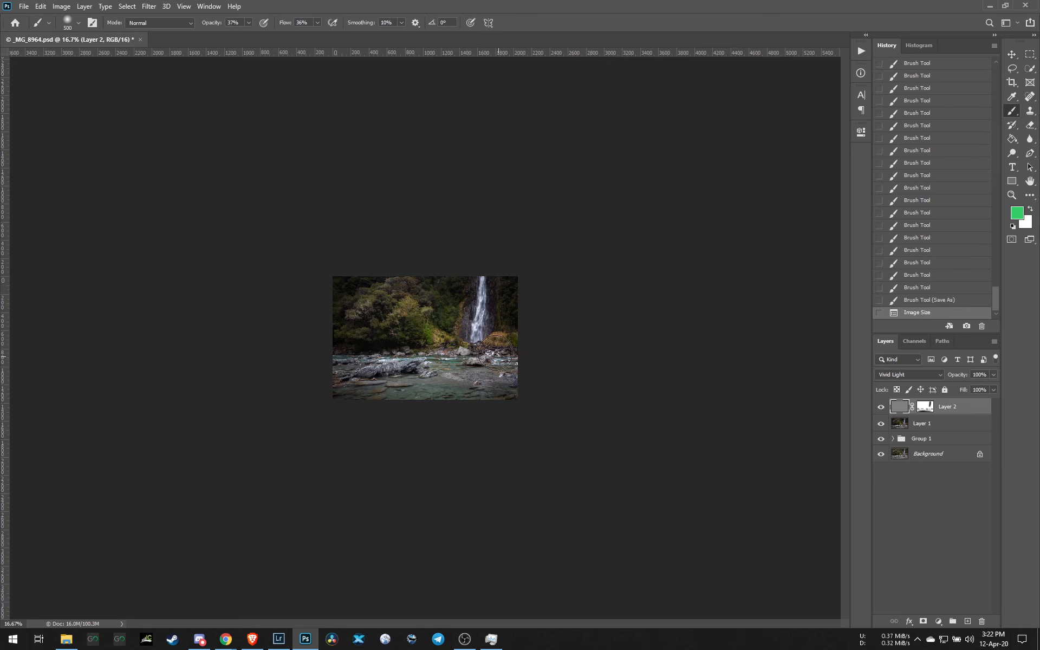
Save the reduced image as a JPEG copy in the processed folder with "IG" in its file name, at quality 12, Progressive with 3 scans.
key("z")
left_click(468, 343)
left_click(24, 6)
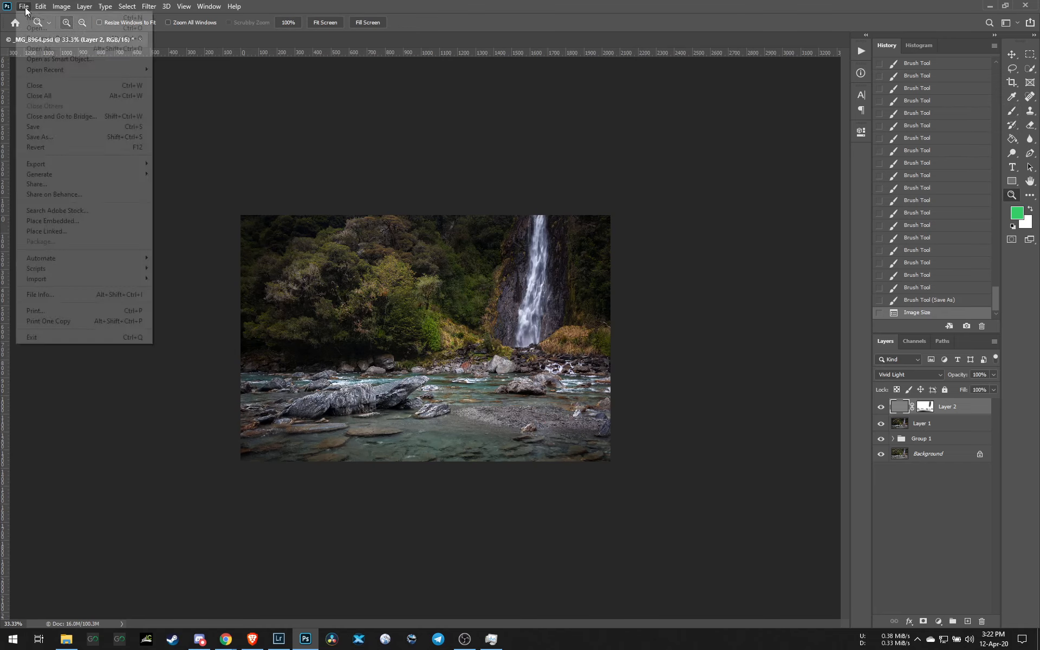
left_click(54, 136)
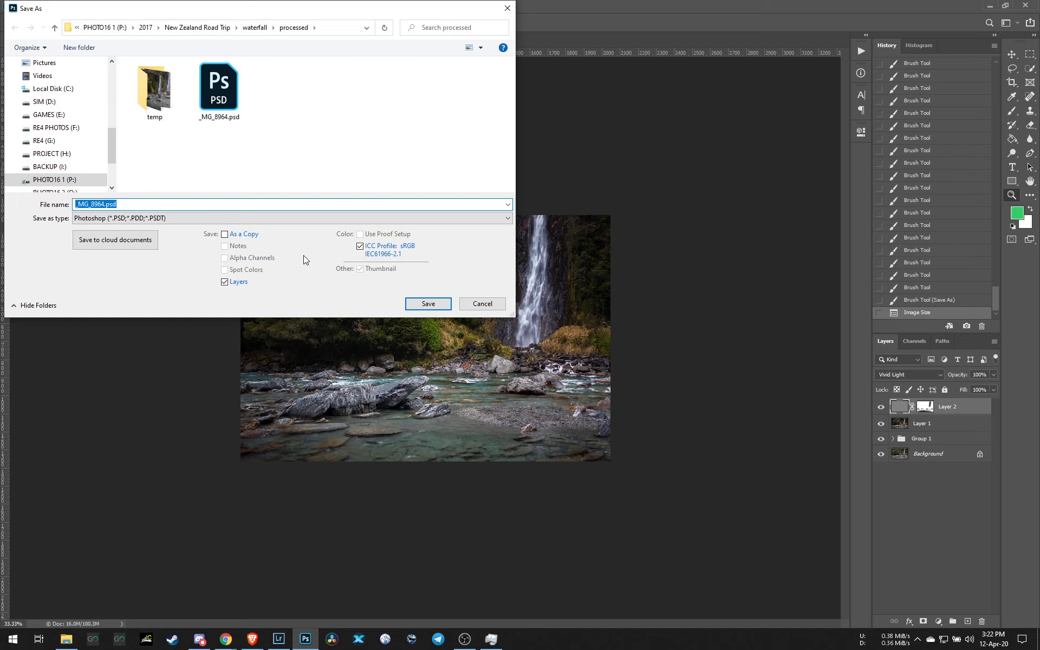
left_click(290, 219)
left_click(147, 269)
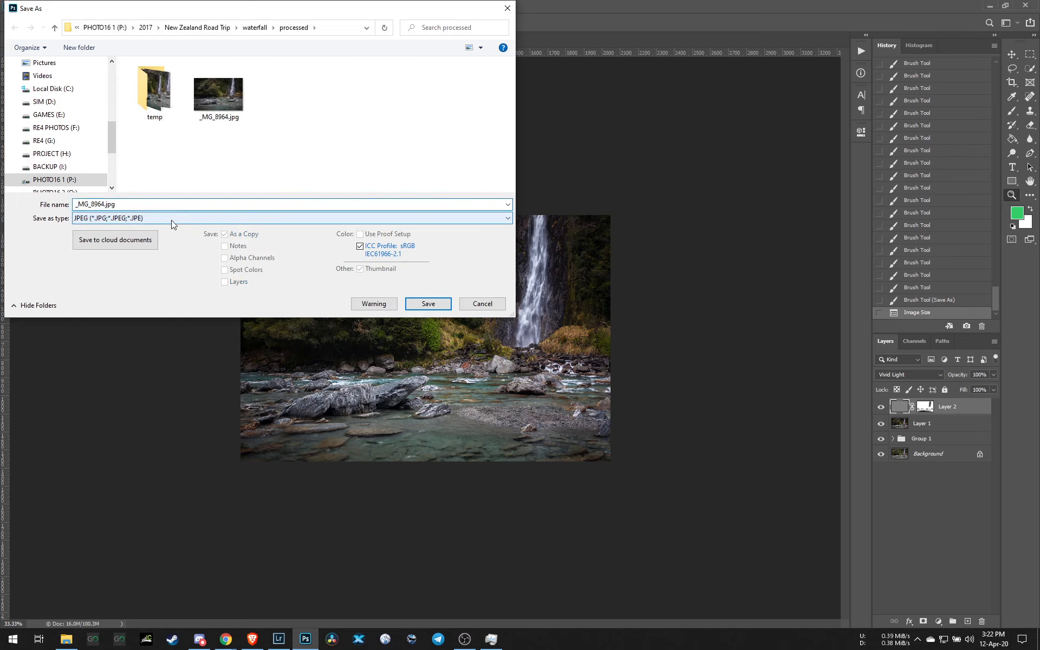
type("IG")
left_click(428, 304)
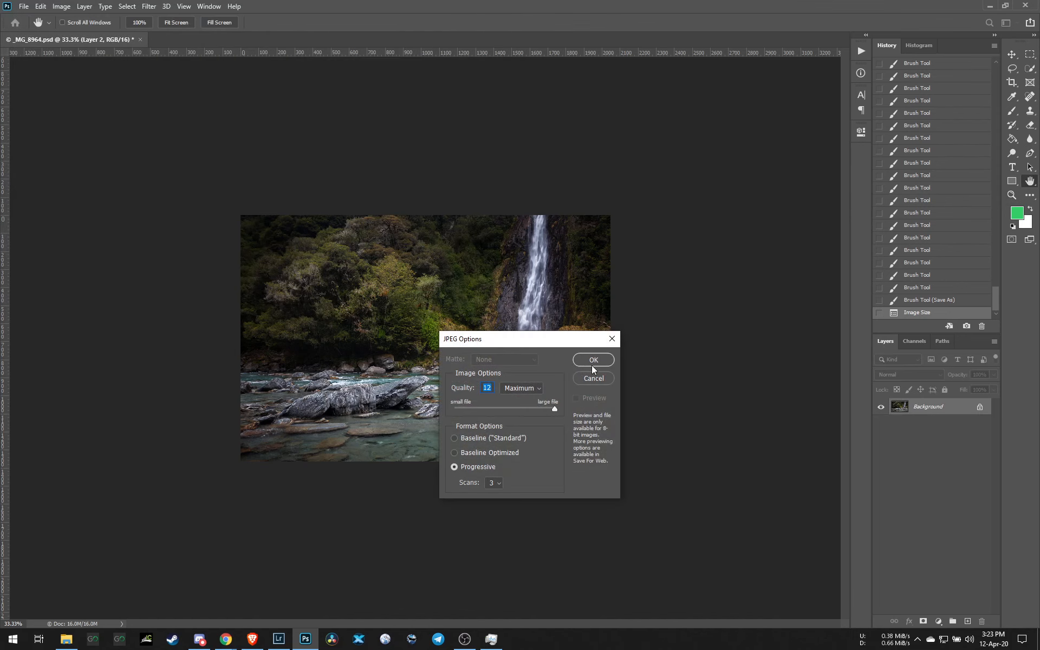
left_click(593, 360)
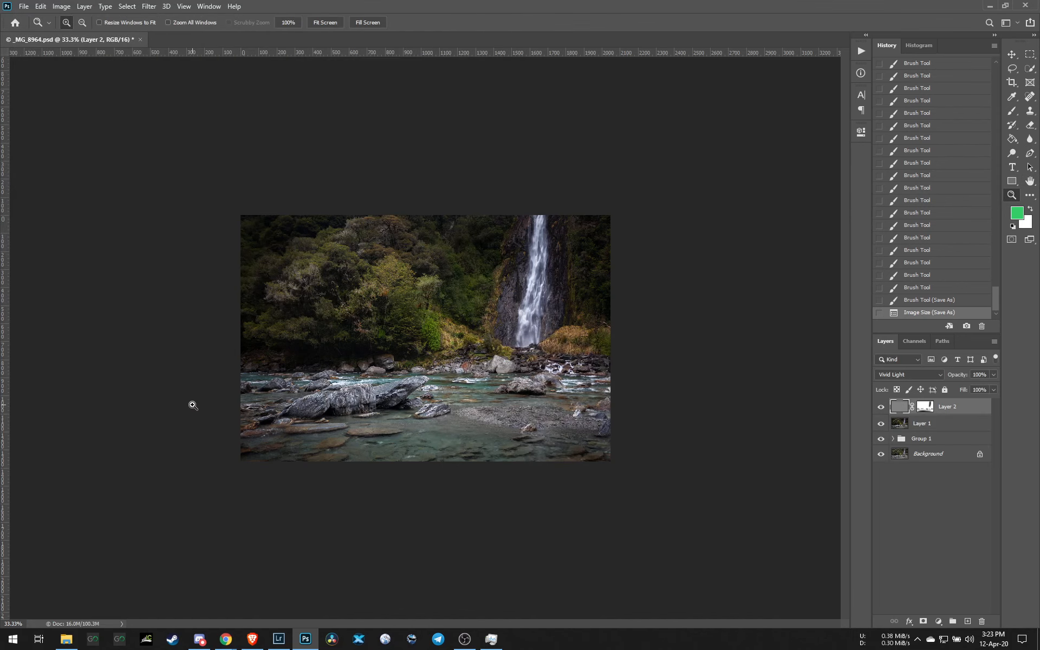